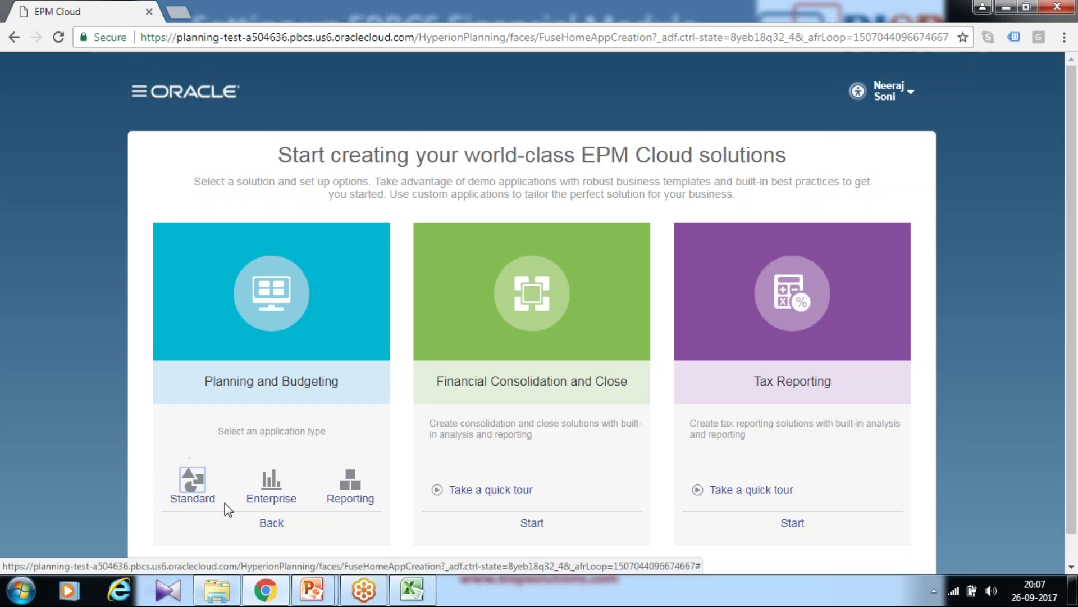
- Start an Enterprise planning application named EPBCS with the description "Sample EPBCS Application" and continue to its details
click(270, 499)
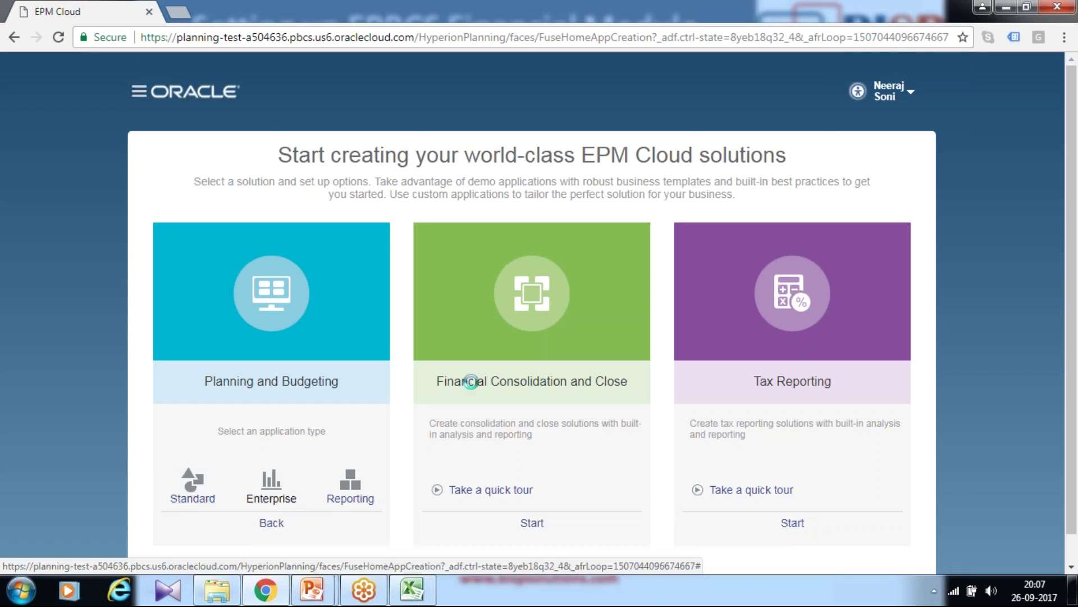
click(358, 261)
text(EPBCS)
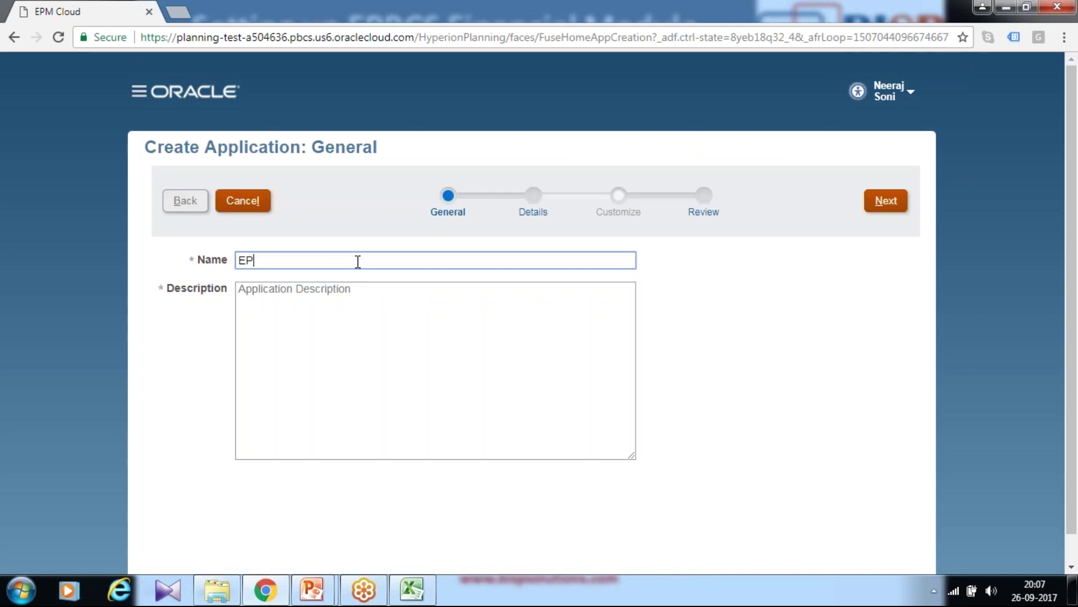
key(Tab)
text(Sample EPBCS Application)
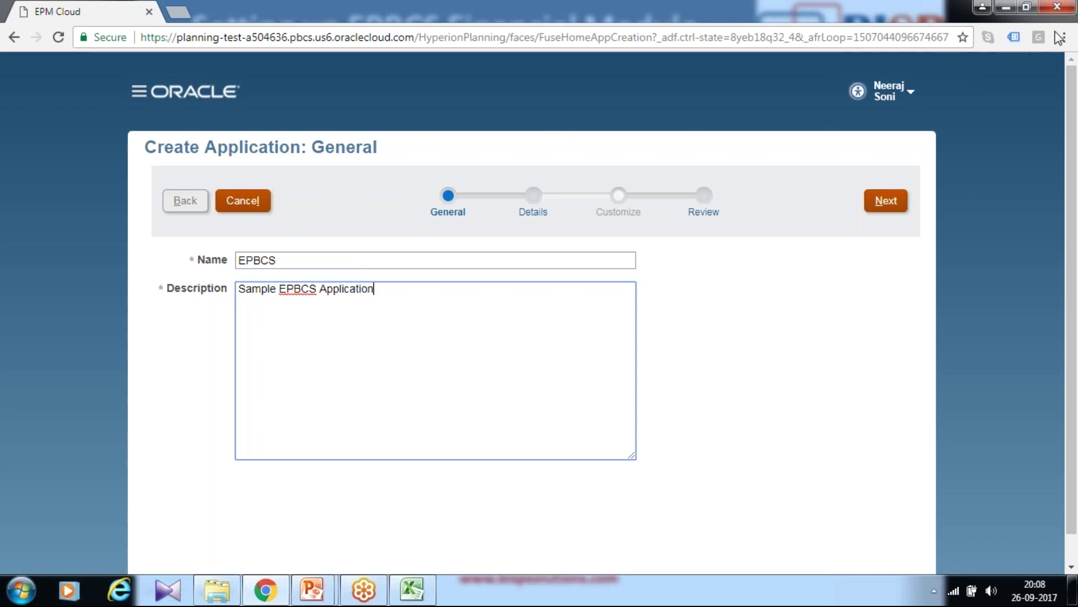
click(886, 202)
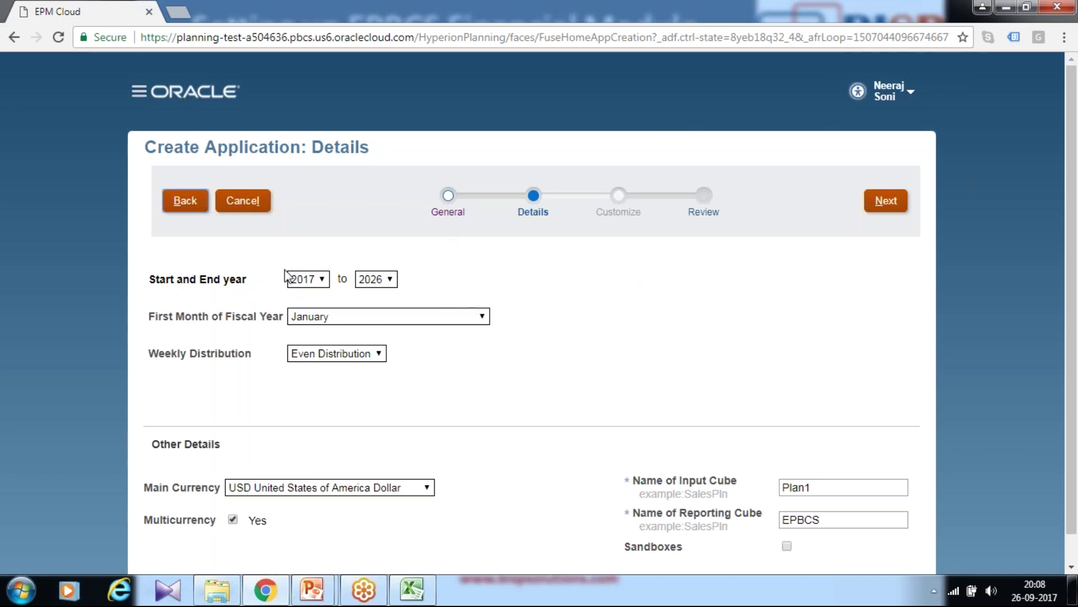
- Set the application's start year to 2009 and end year to 2024
click(314, 281)
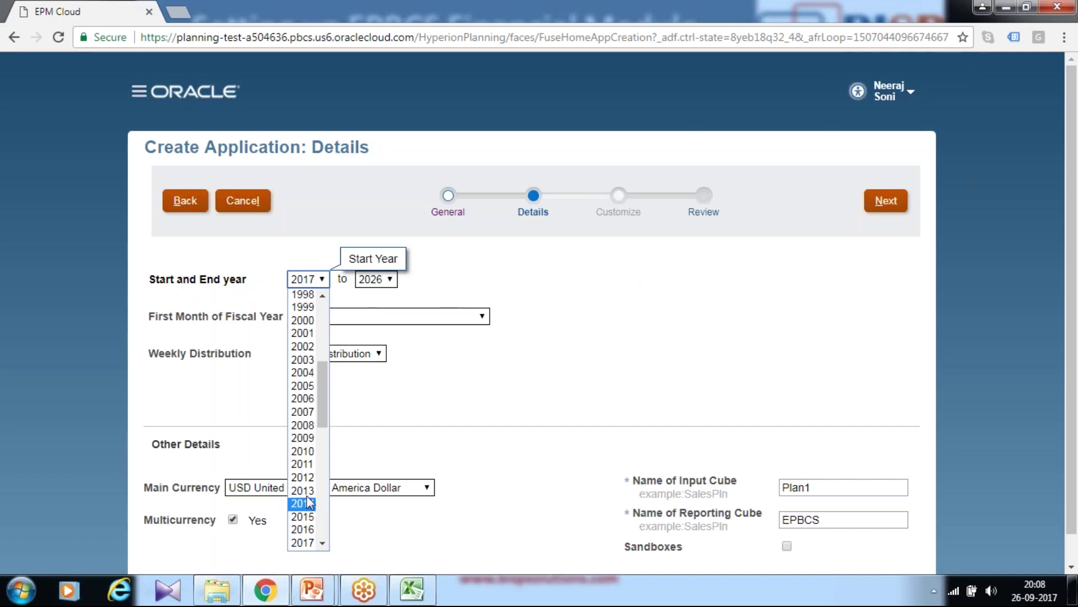
click(311, 439)
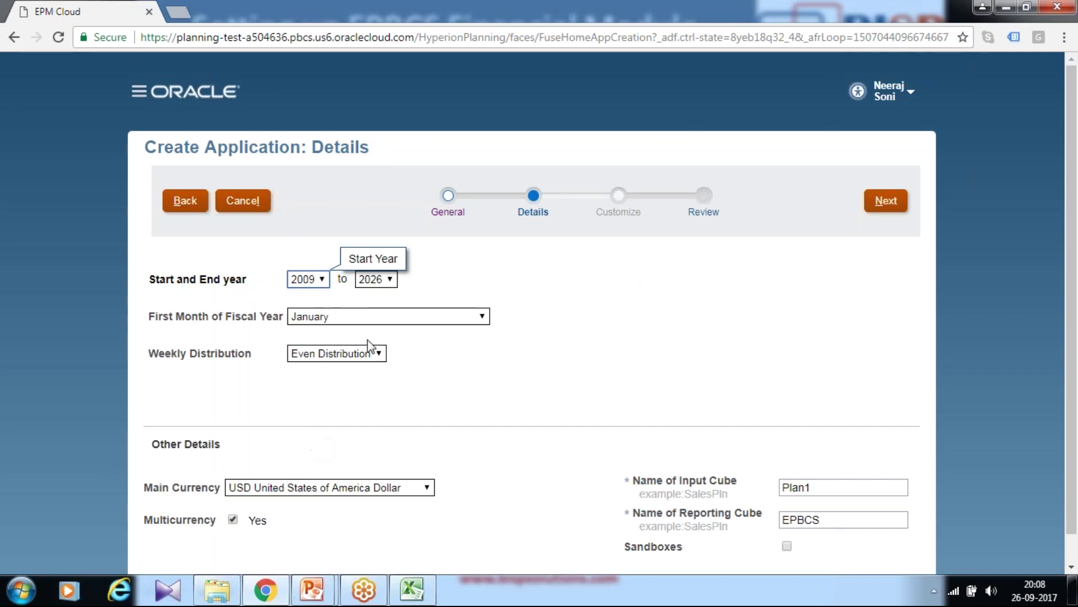
click(386, 282)
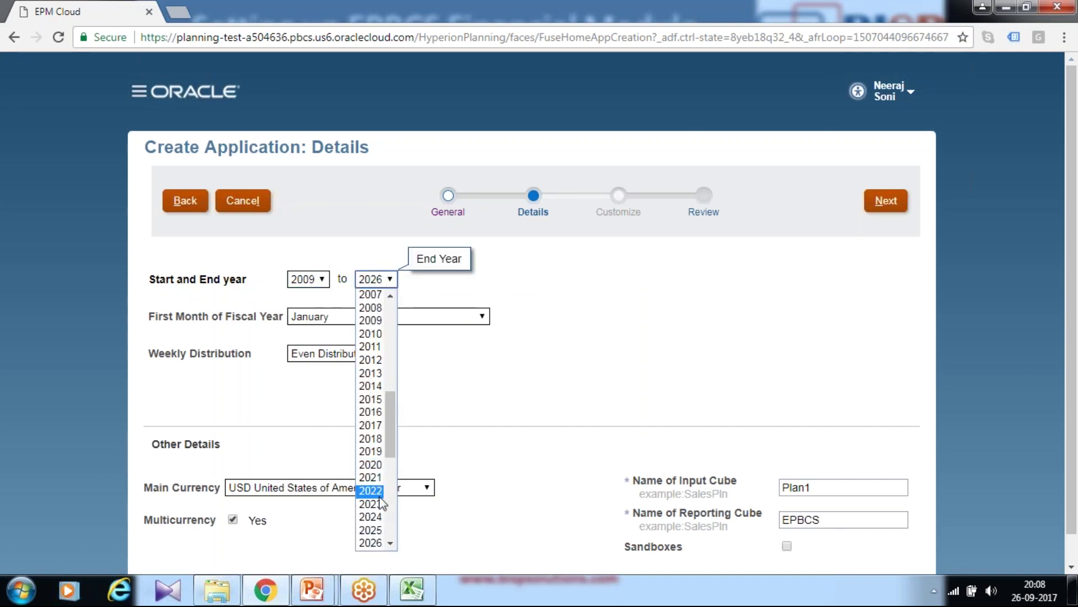
click(371, 516)
- Switch to the Excel budget workbook and examine the Accommodation Expenses rows and the month heading above Attendance
click(411, 590)
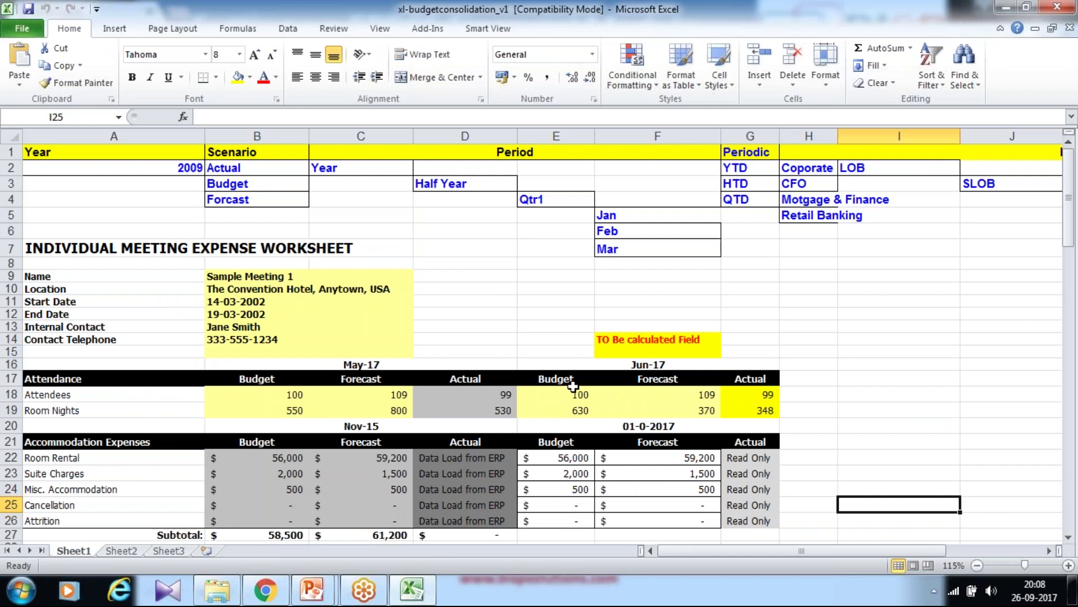
scroll(525, 340, down, 2)
drag(112, 278, 99, 424)
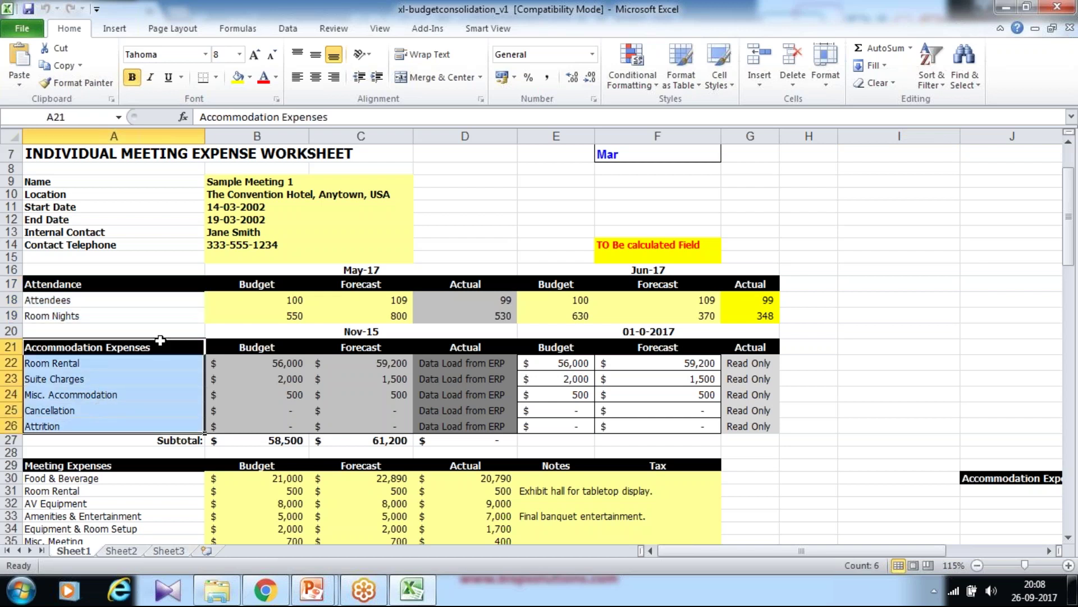
click(129, 379)
drag(123, 350, 113, 447)
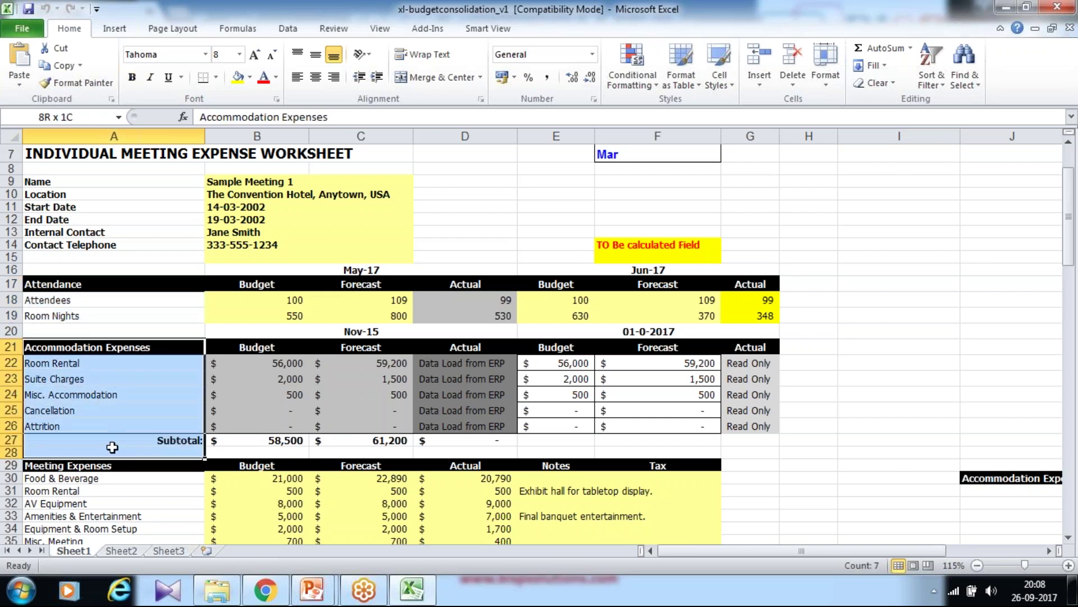
click(368, 269)
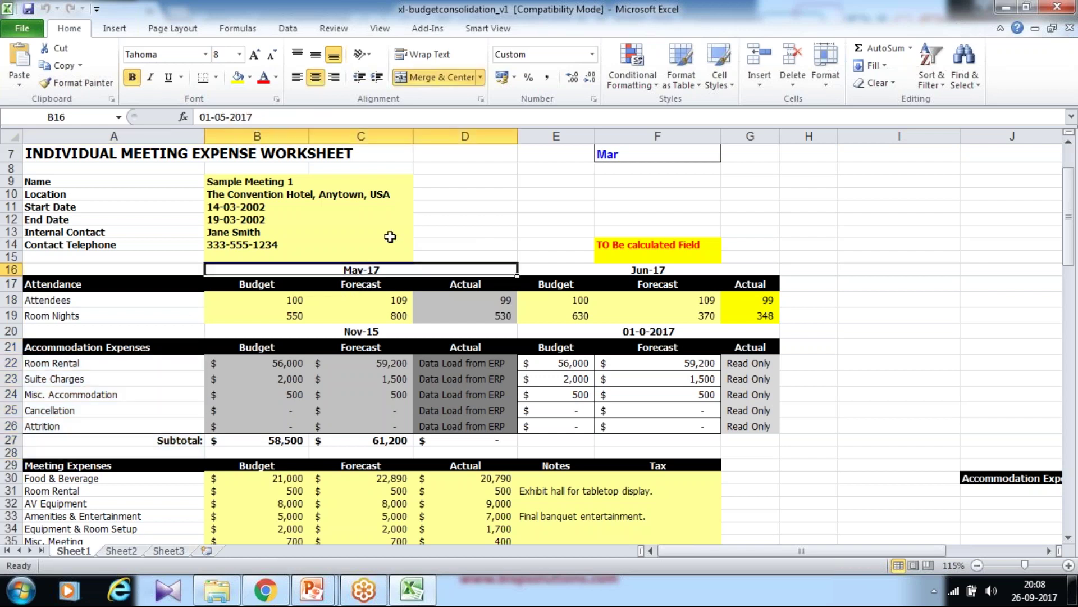
click(1006, 7)
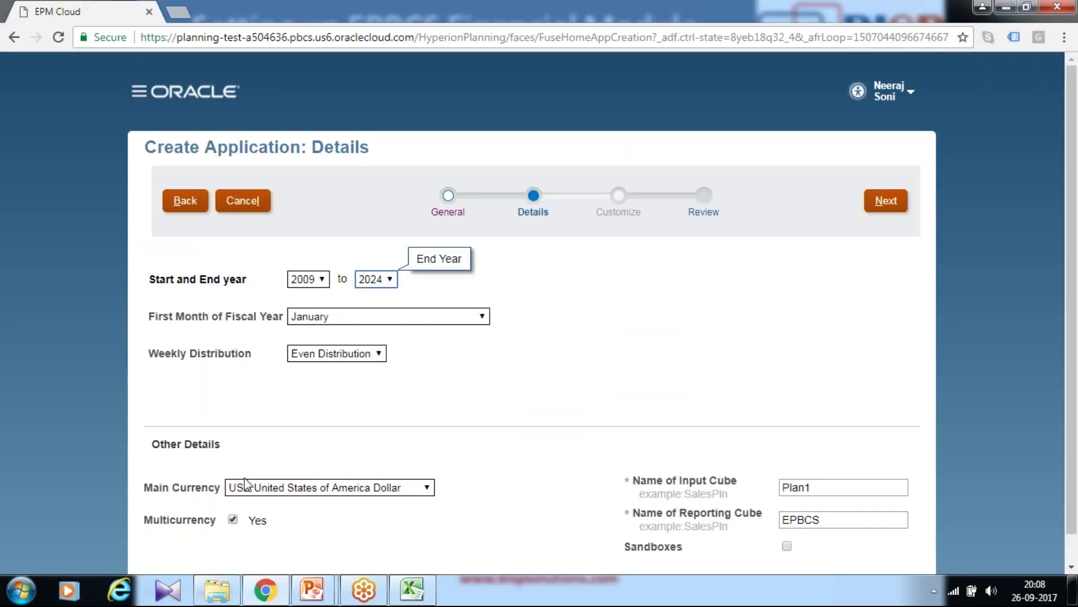
- Open Notepad beside the application wizard and write the line "Historical data : 2014 to 2016 3 Year"
key(super)
text(notepad)
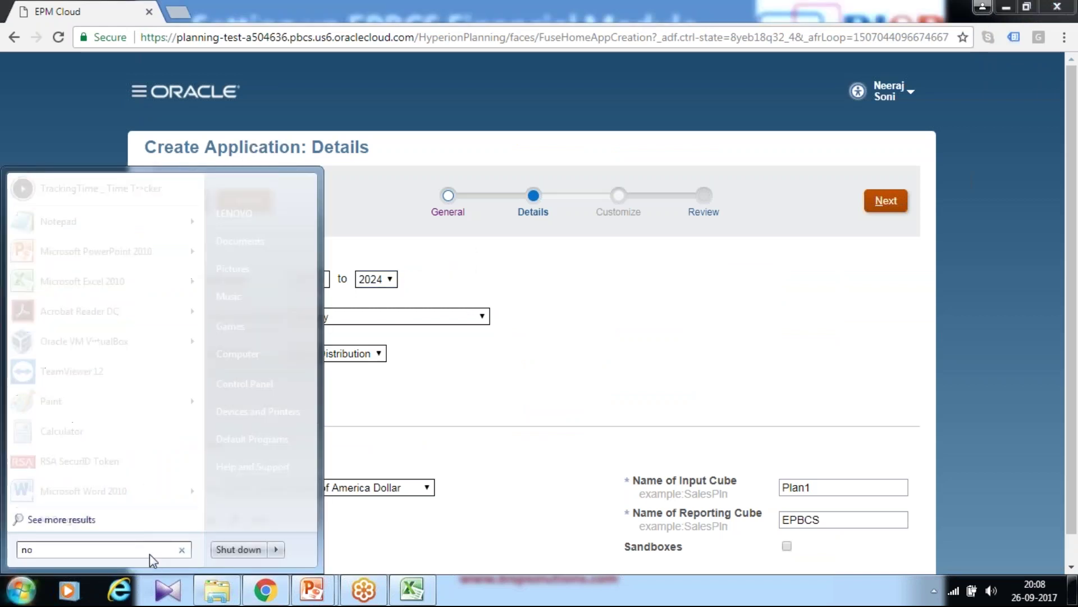
key(Return)
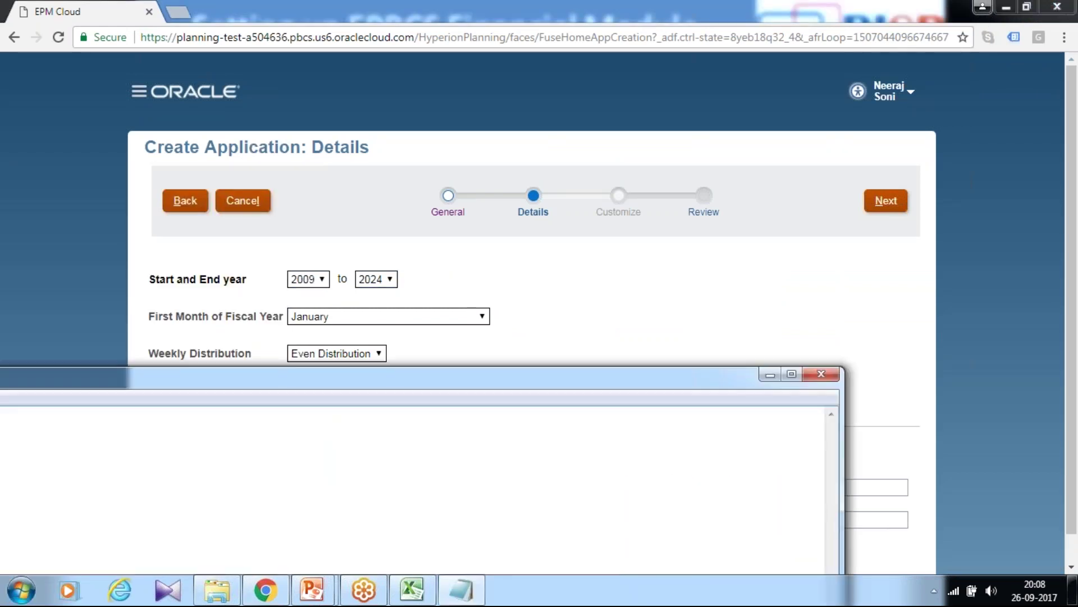
drag(269, 377, 554, 448)
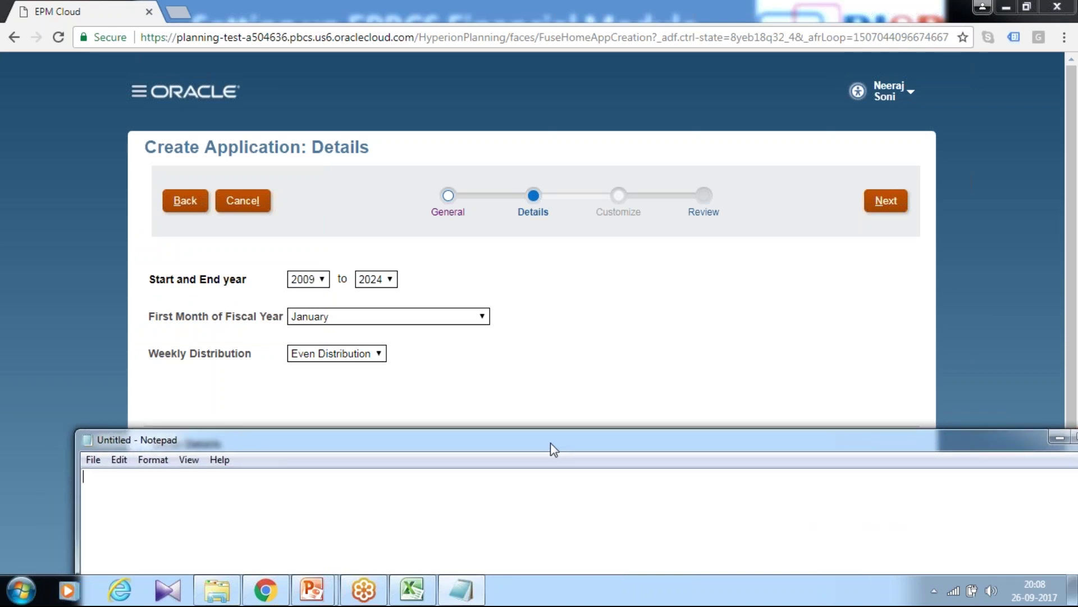
text(Historical data : )
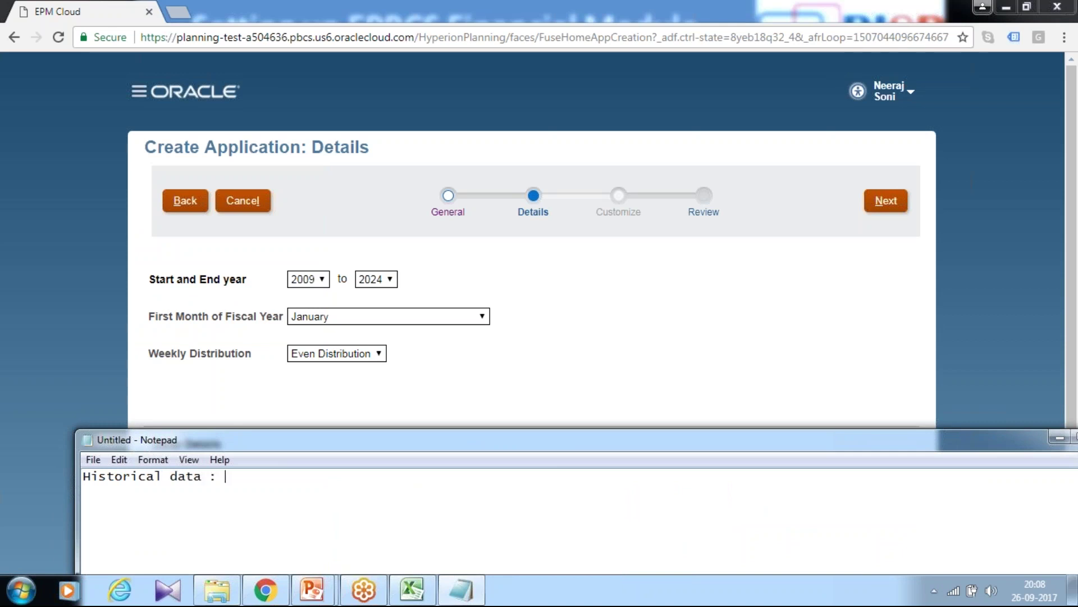
text(2015)
key(BackSpace)
text(4 to 2016 3 Year)
key(Return)
- Add the lines "Current Data : 2017" and "Future Data : 2018 to 2020" to the note
text(Curren)
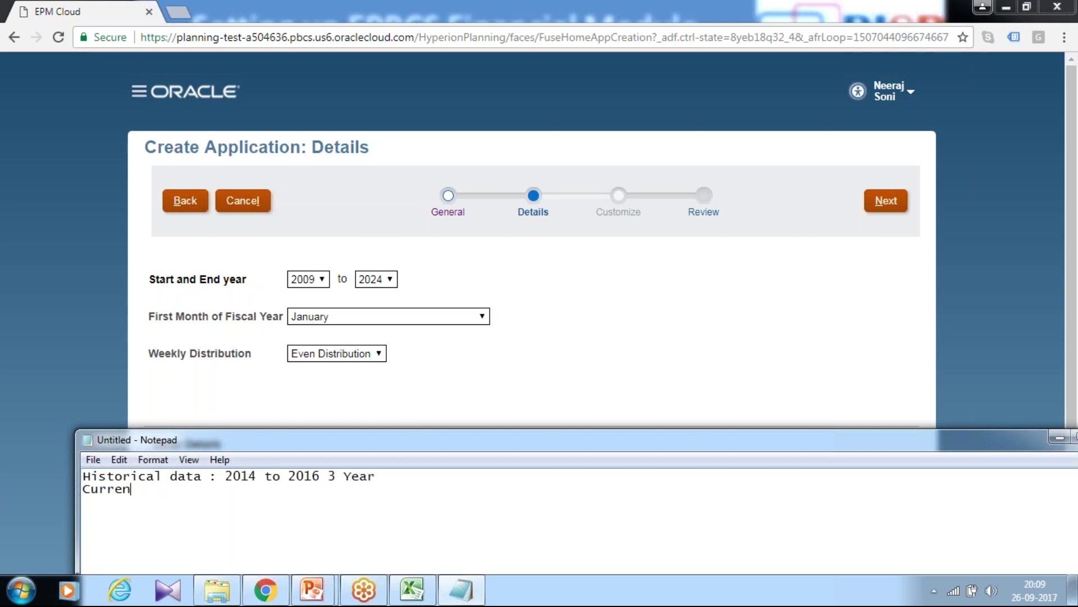
text(t Data : 2017)
key(Return)
text(Future :)
key(BackSpace)
text(Data : 20)
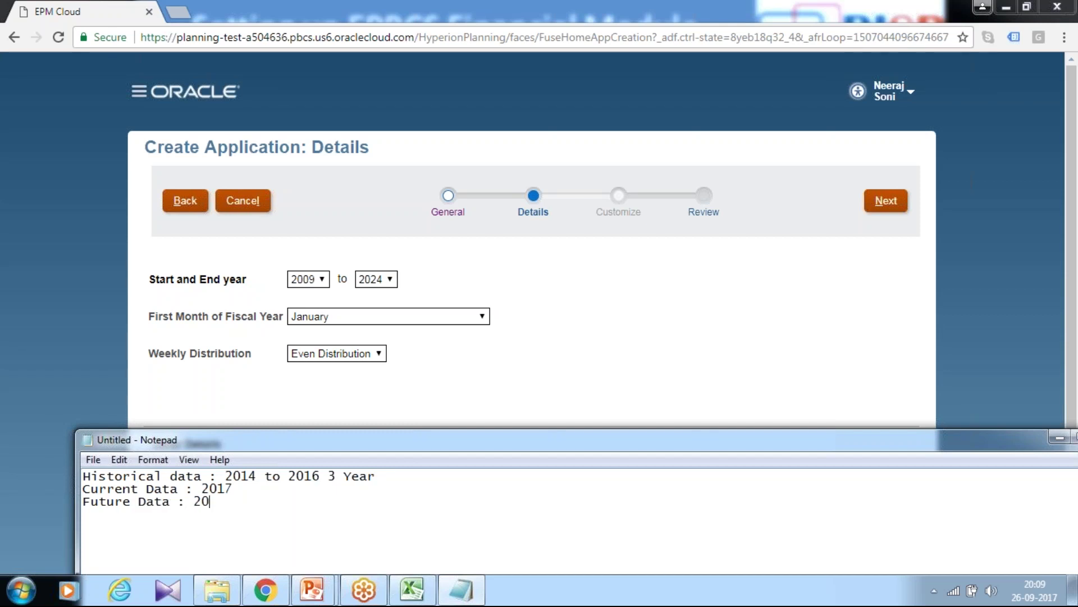
text(18 to 2020)
- Highlight the three data lines and add "7 Years" on a new line below them
key(Up)
key(shift+Down)
key(shift+Down)
key(shift+Down)
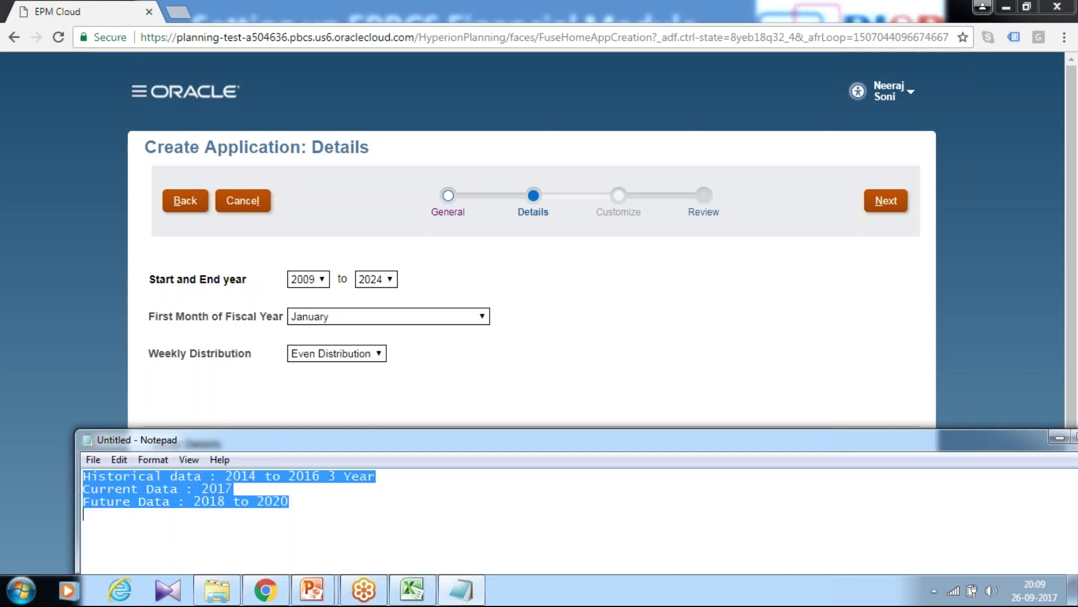
key(Down)
text(7 Years)
key(Return)
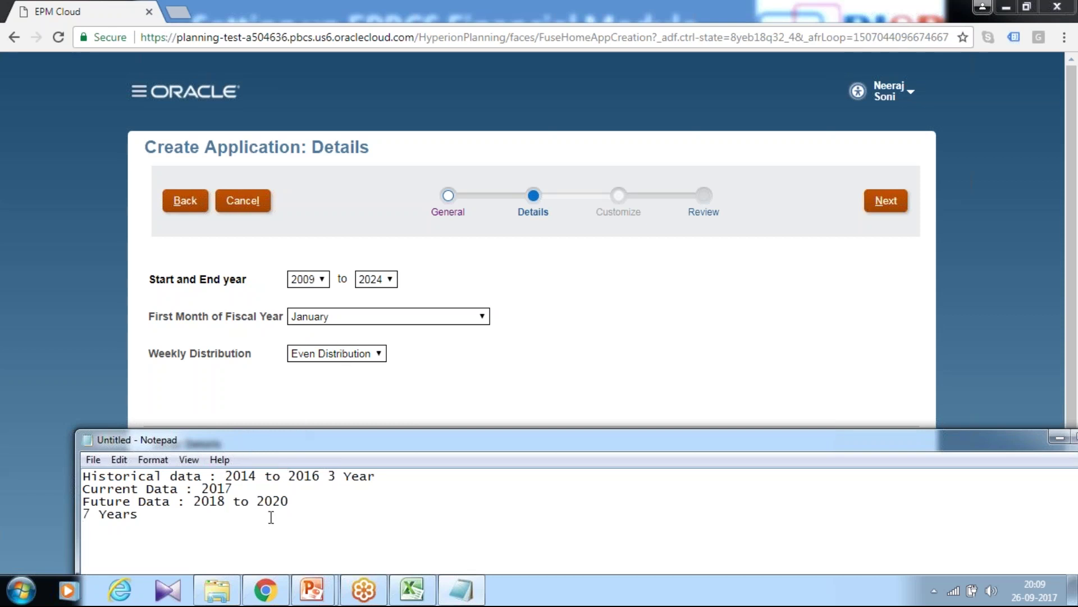
- Return to the application wizard in the browser, keep Even Distribution as the weekly distribution, and continue to the review
click(332, 351)
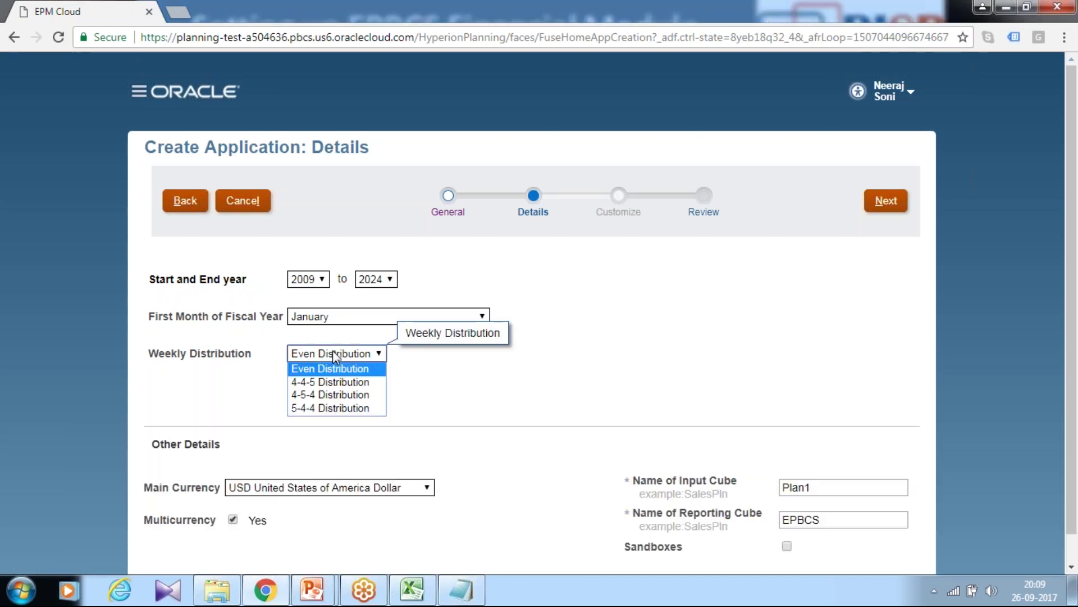
click(333, 352)
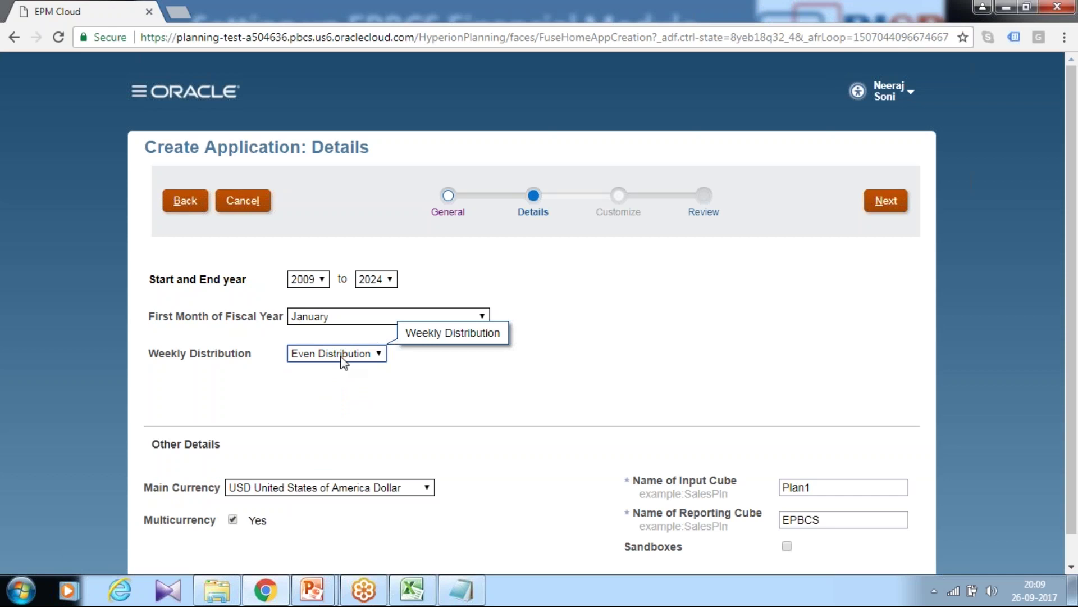
scroll(597, 443, down, 1)
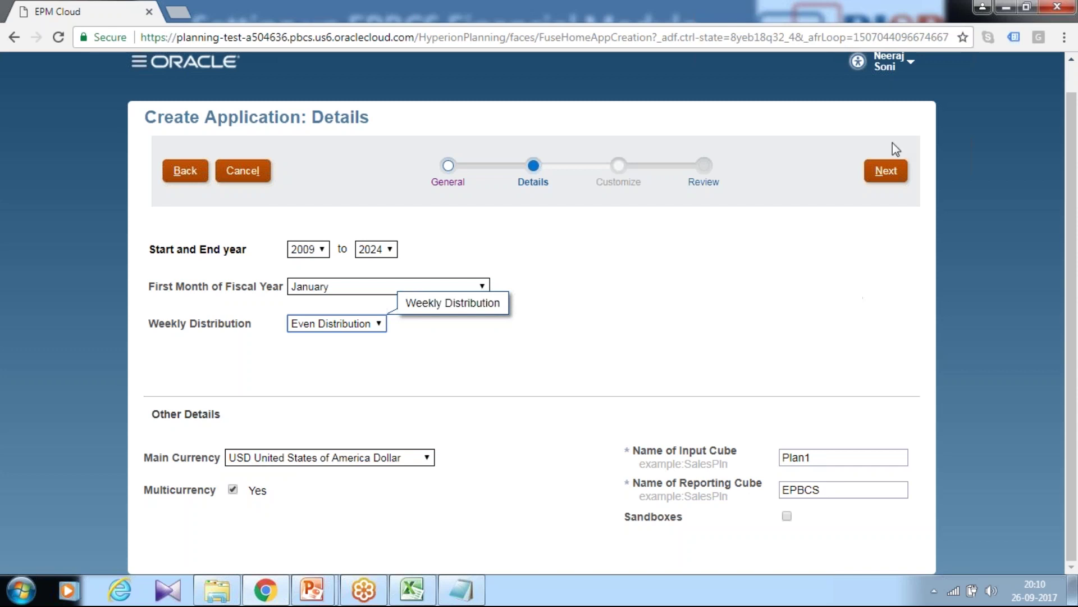
click(898, 171)
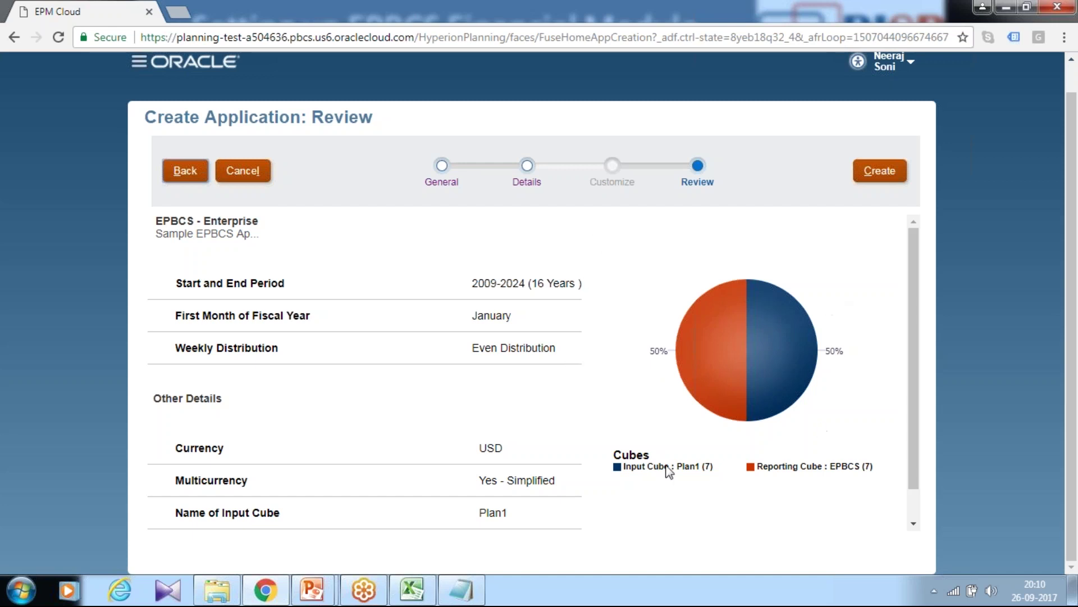
- Review the cube summary, then create the EPBCS application and acknowledge its creation status
mouse_move(732, 320)
mouse_move(719, 396)
click(890, 176)
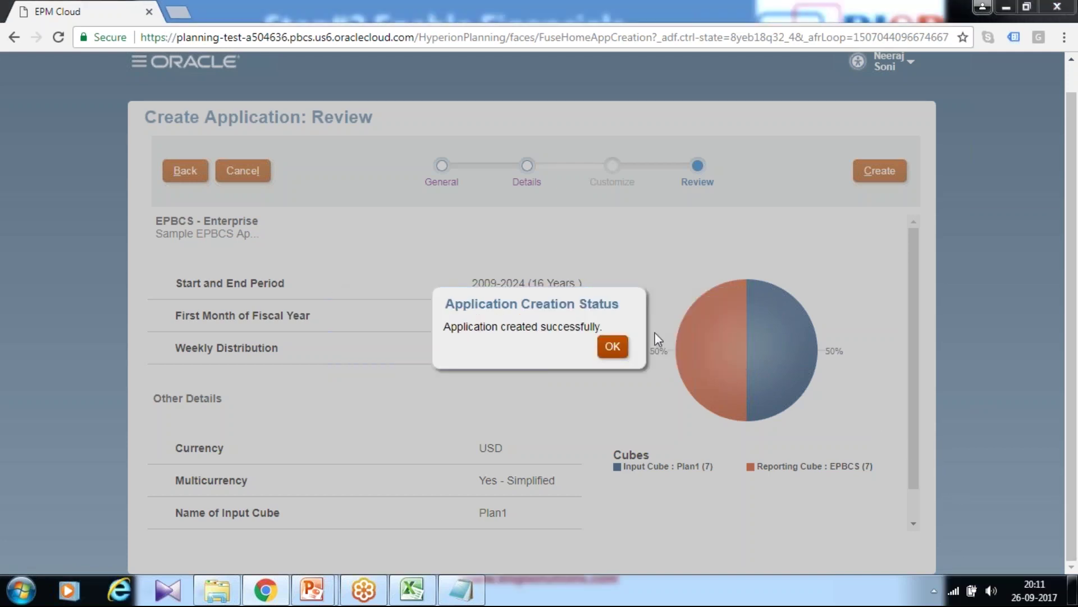
click(605, 349)
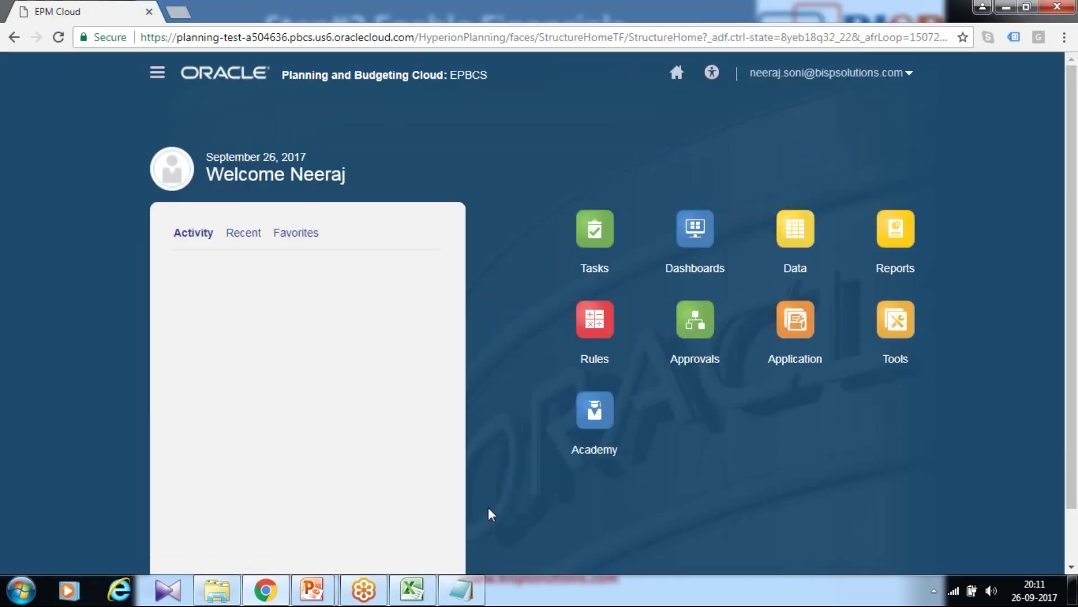
- Open the Configure page of the EPBCS application
mouse_move(312, 590)
click(402, 538)
click(795, 359)
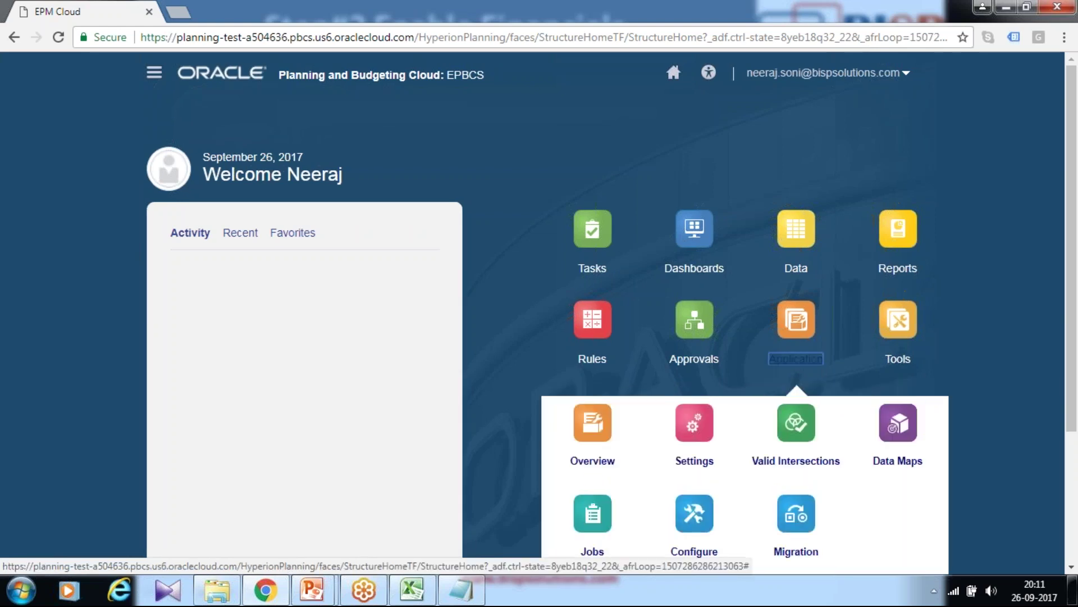
scroll(800, 386, down, 2)
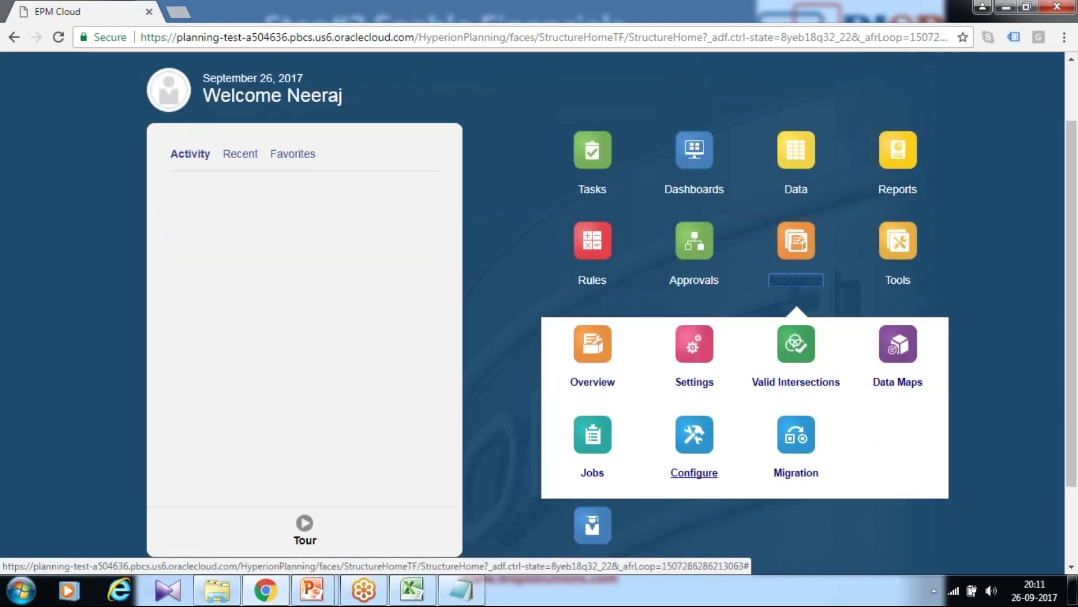
click(694, 473)
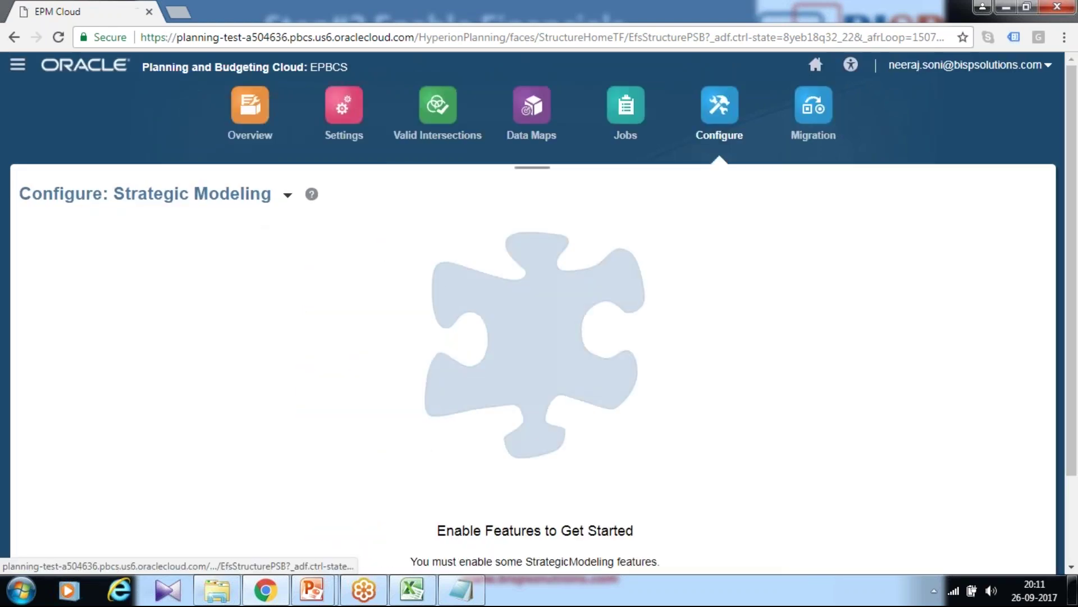
- Switch the configuration to Financials and open its Enable Features settings
click(288, 195)
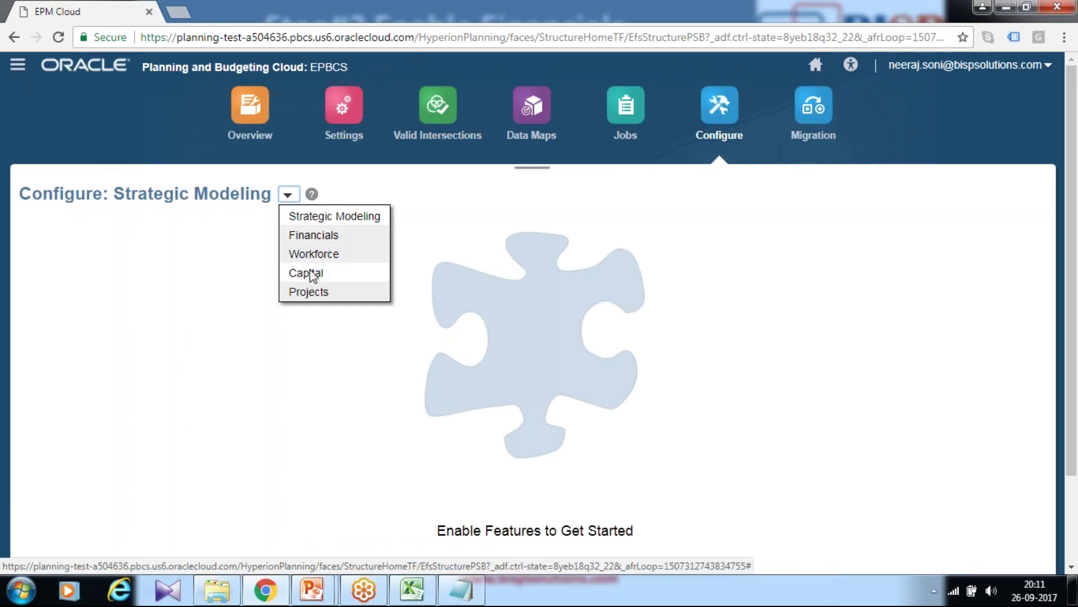
click(318, 236)
scroll(824, 406, down, 1)
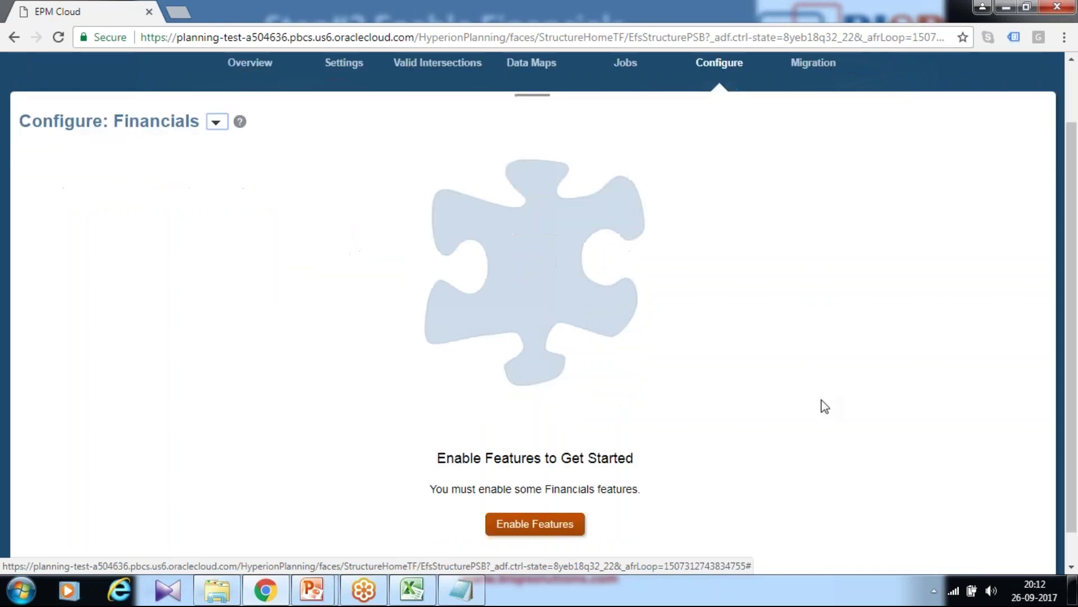
click(531, 523)
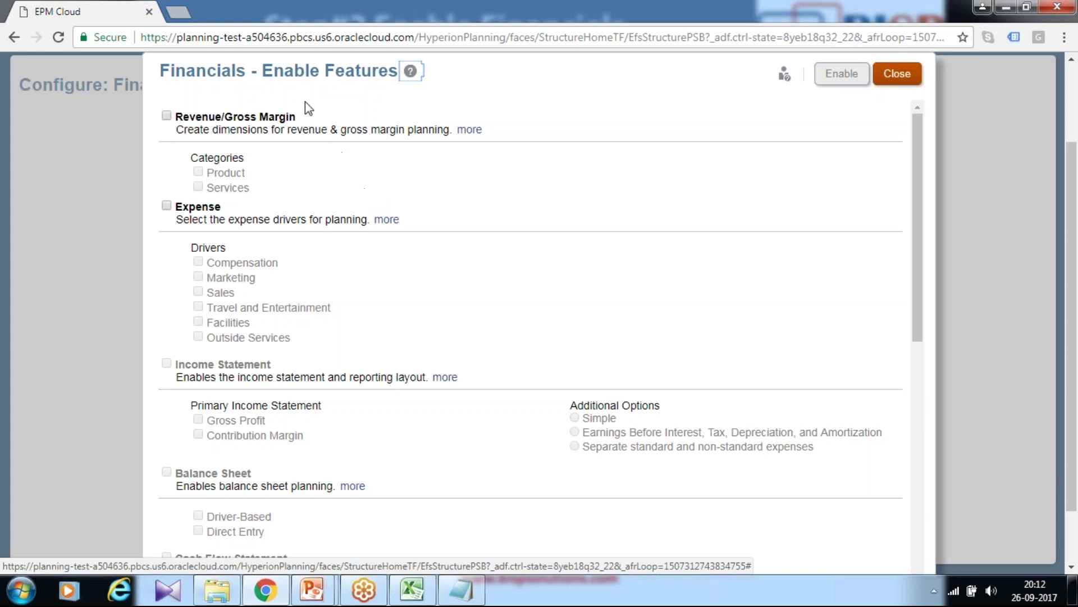
- Select Revenue/Gross Margin with Product, and Expense with the Marketing, Travel and Entertainment, and Facilities drivers
click(167, 116)
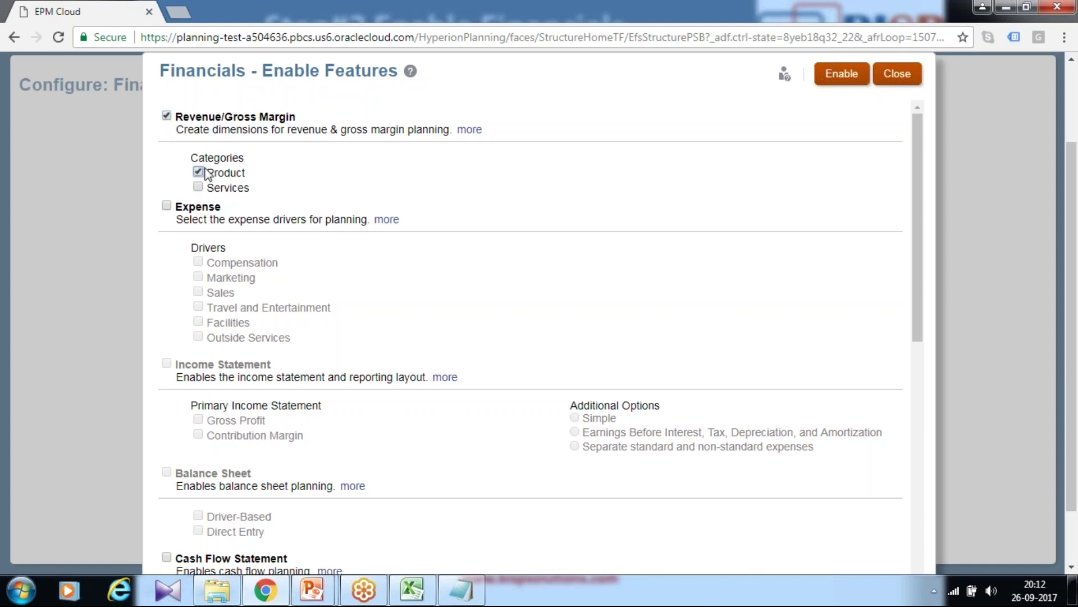
click(166, 206)
click(197, 277)
click(198, 306)
click(198, 321)
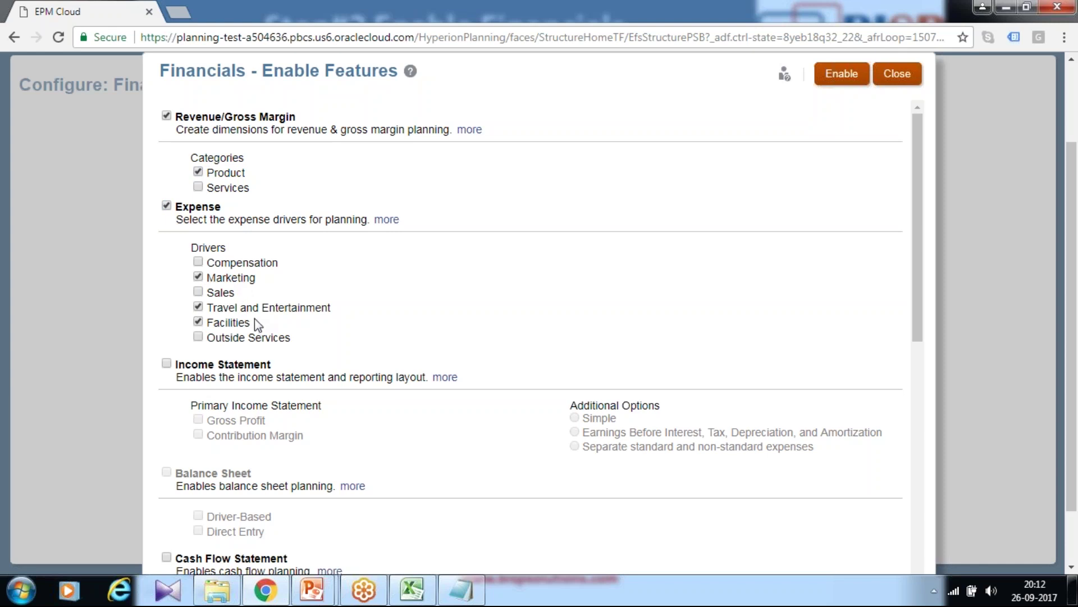
scroll(294, 326, down, 3)
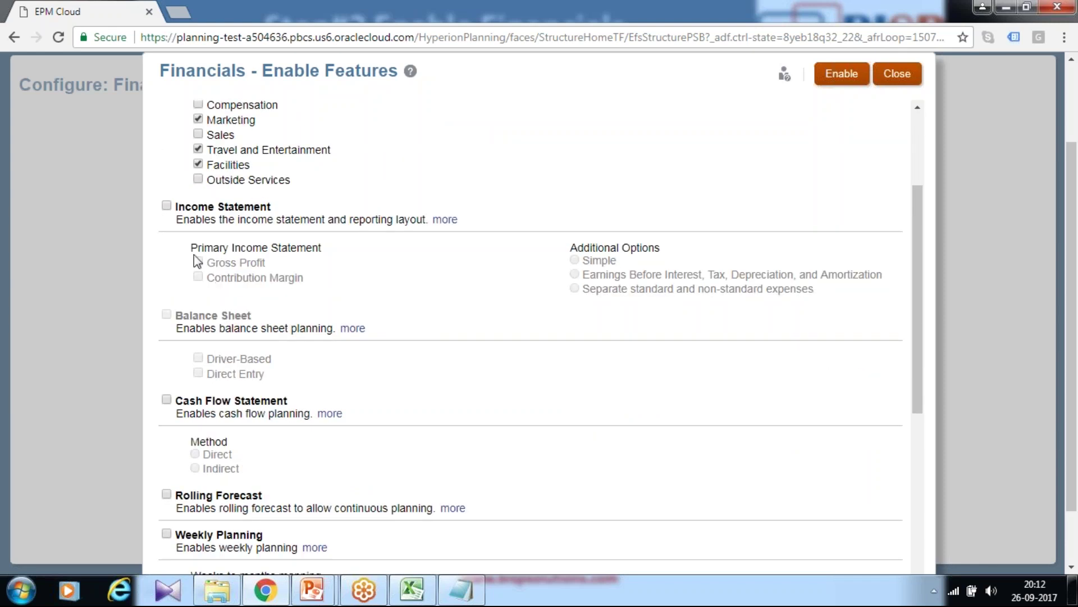
- Select Income Statement with Gross Profit as the primary income statement
click(166, 206)
scroll(255, 254, up, 3)
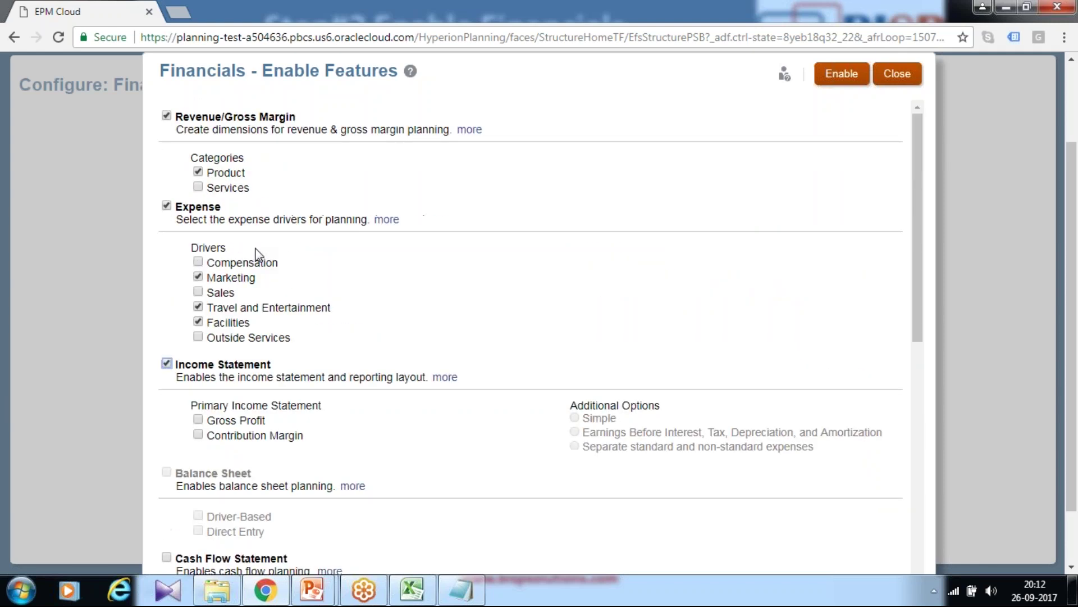
scroll(294, 320, down, 2)
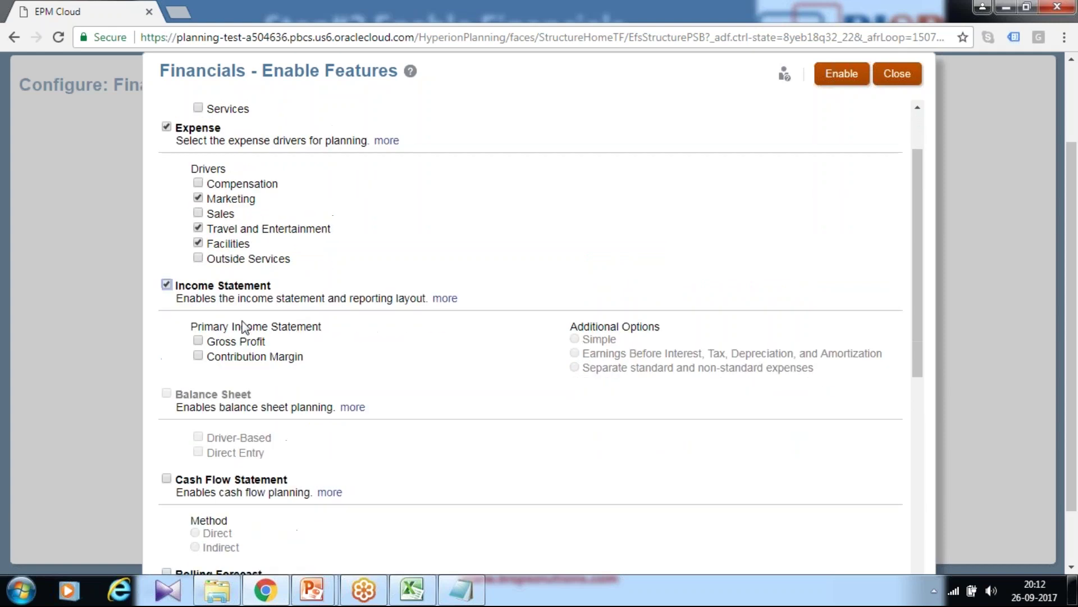
click(198, 341)
scroll(198, 344, up, 2)
scroll(462, 316, down, 3)
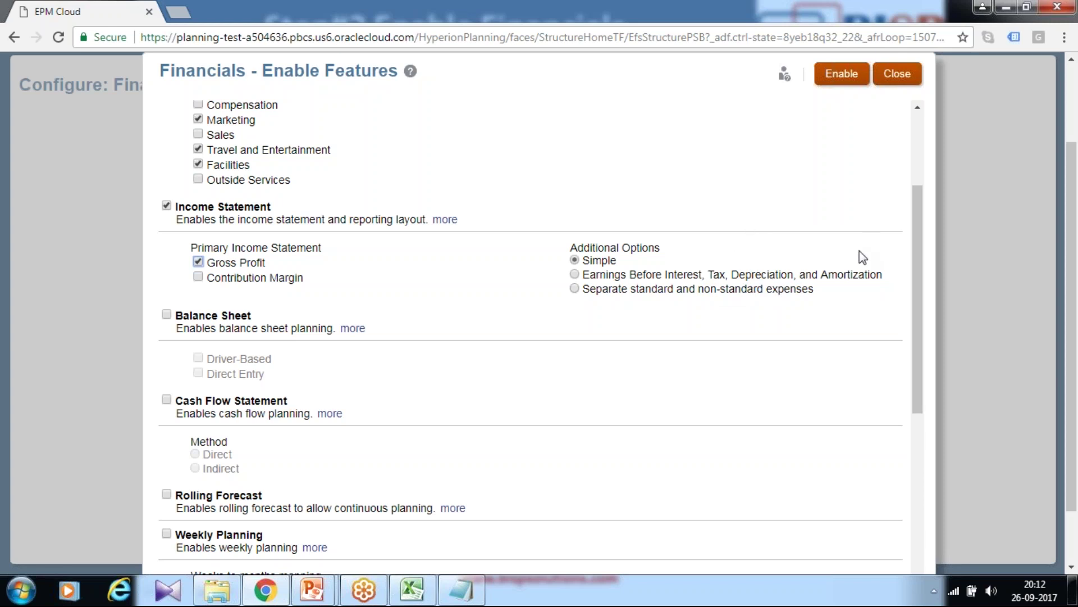
- Select Balance Sheet with Driver-Based planning, and Cash Flow Statement with the Indirect method
click(166, 314)
scroll(221, 374, up, 3)
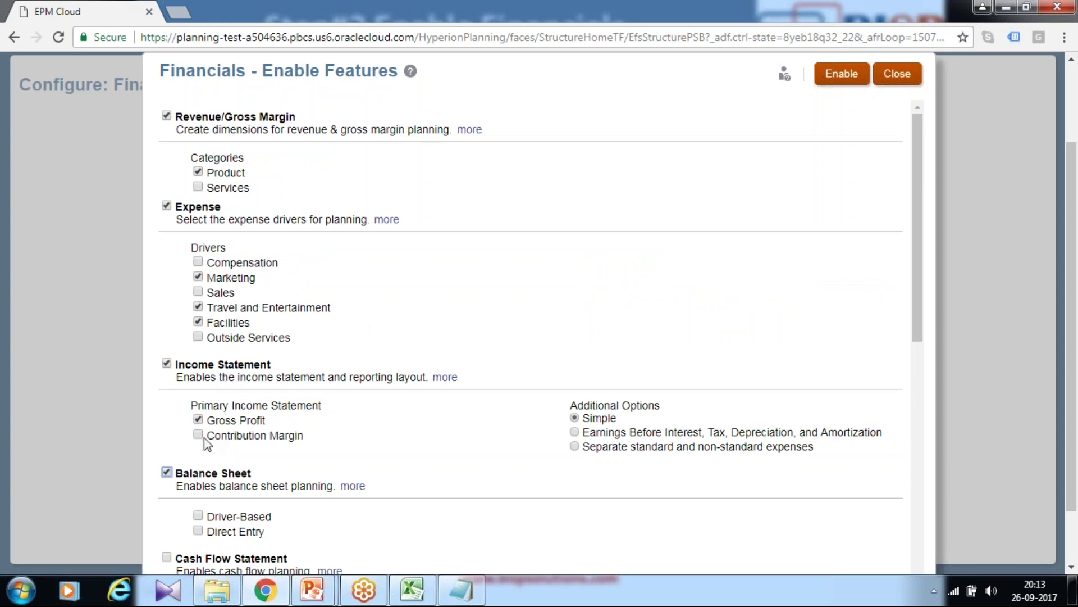
scroll(294, 453, down, 1)
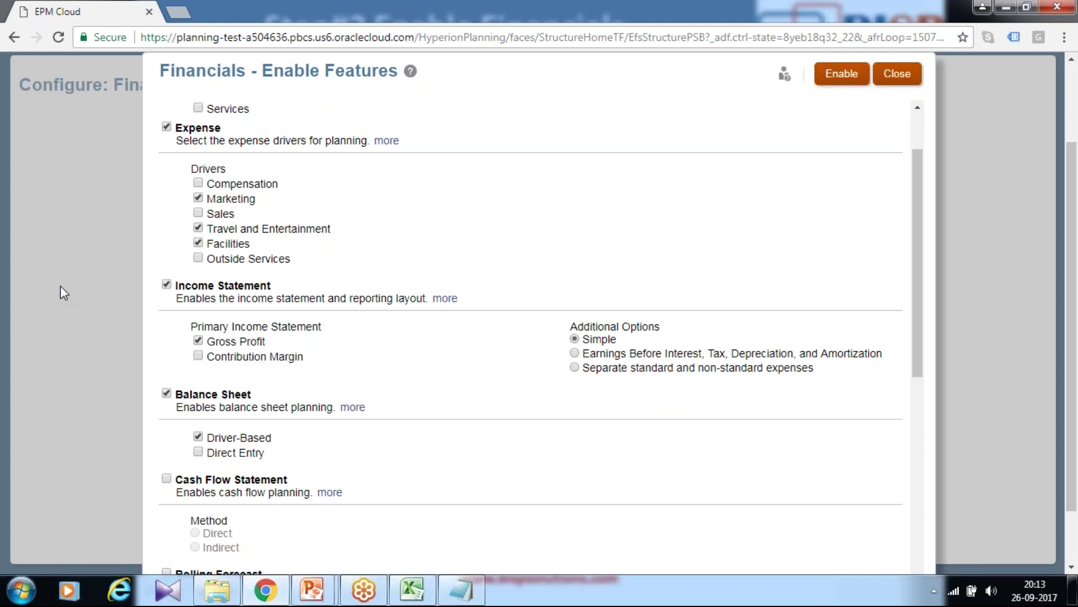
click(166, 478)
scroll(185, 478, down, 2)
click(194, 469)
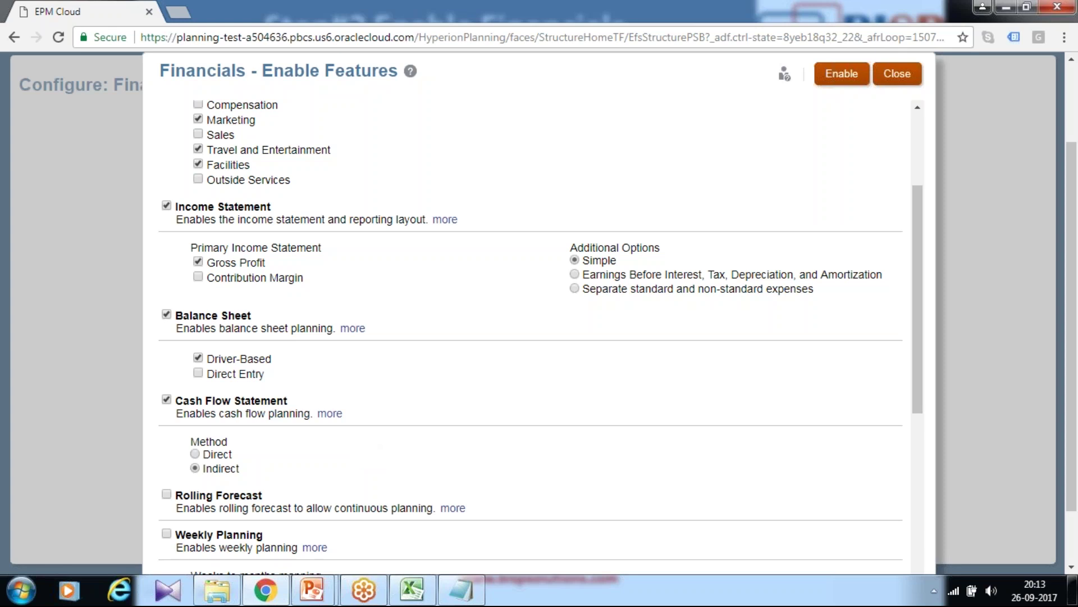
- Enable the Revenue Driver 1 custom dimension and rename its target dimension to Market
scroll(404, 452, down, 3)
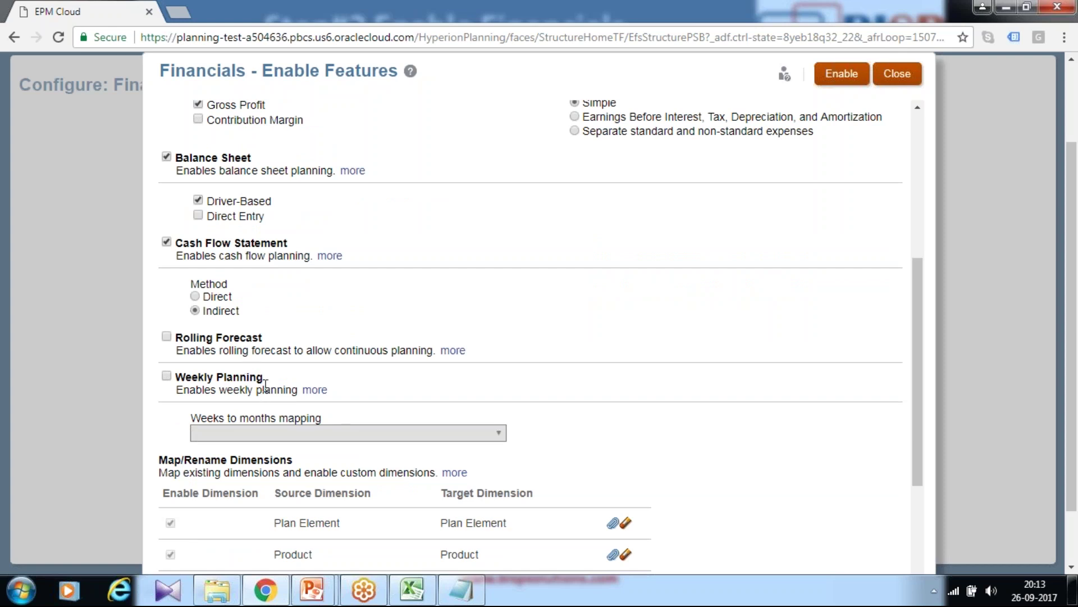
scroll(522, 389, down, 3)
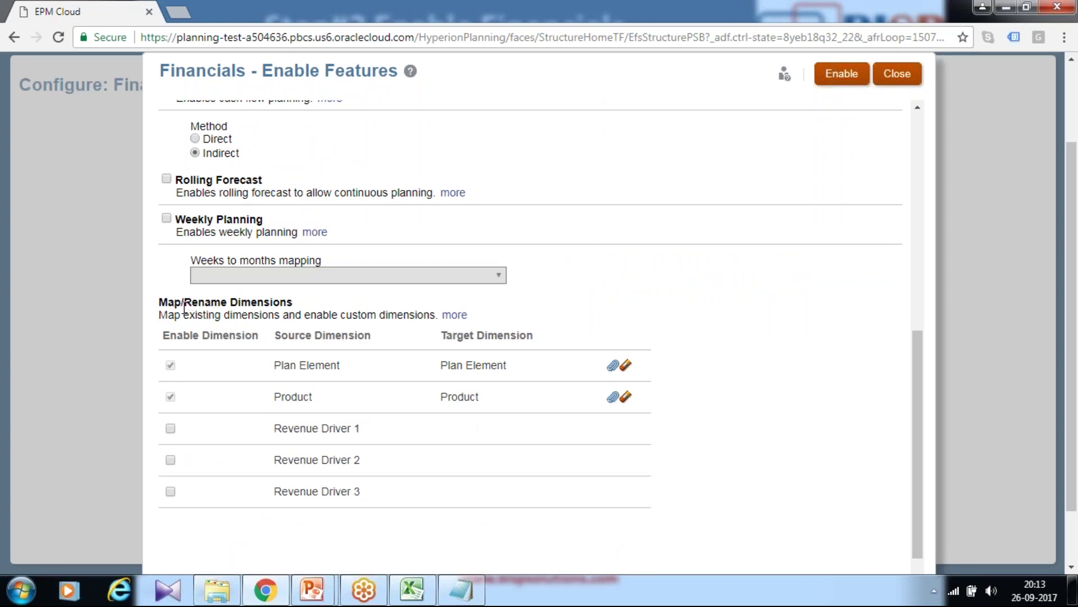
drag(184, 305, 401, 316)
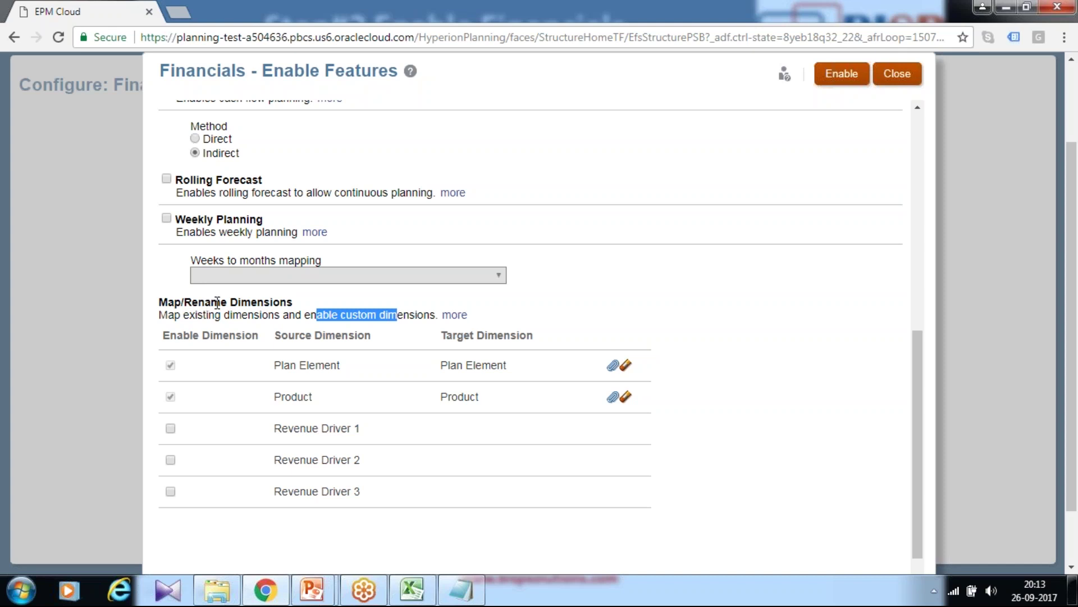
click(170, 428)
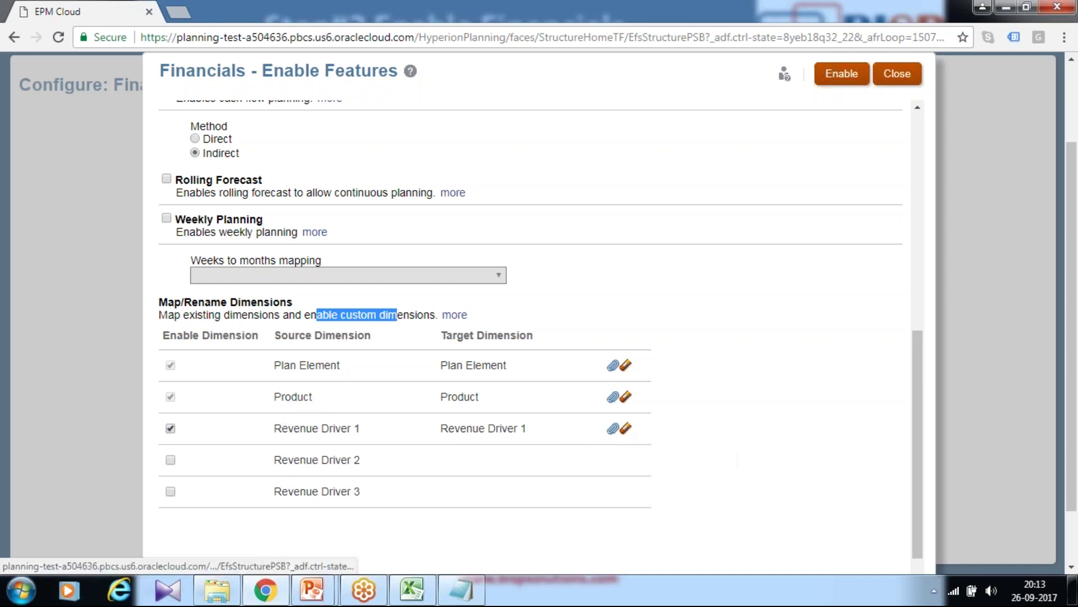
click(614, 429)
text(Market)
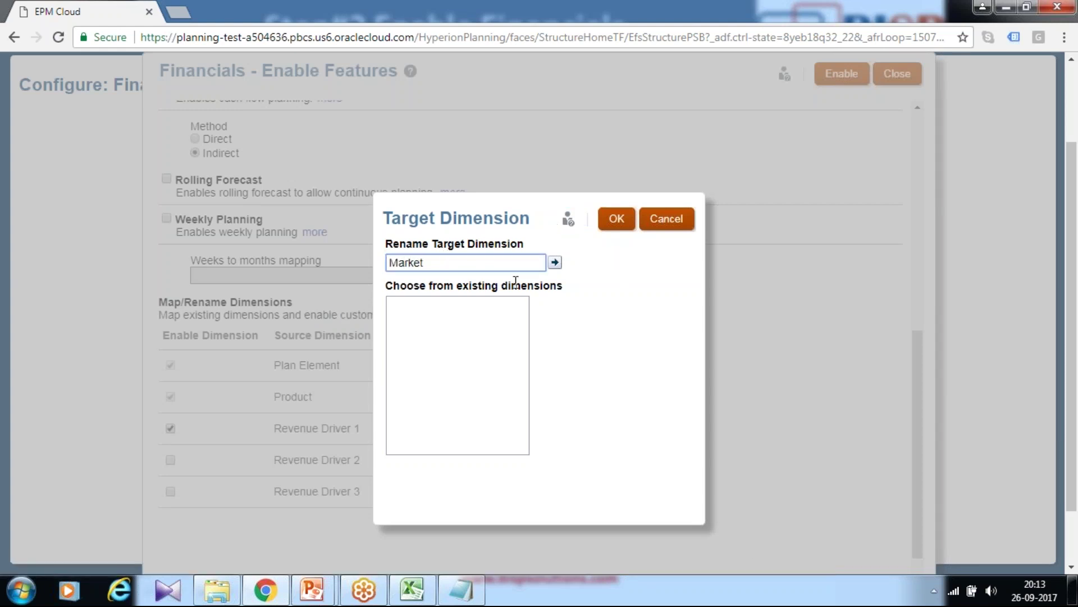
click(555, 262)
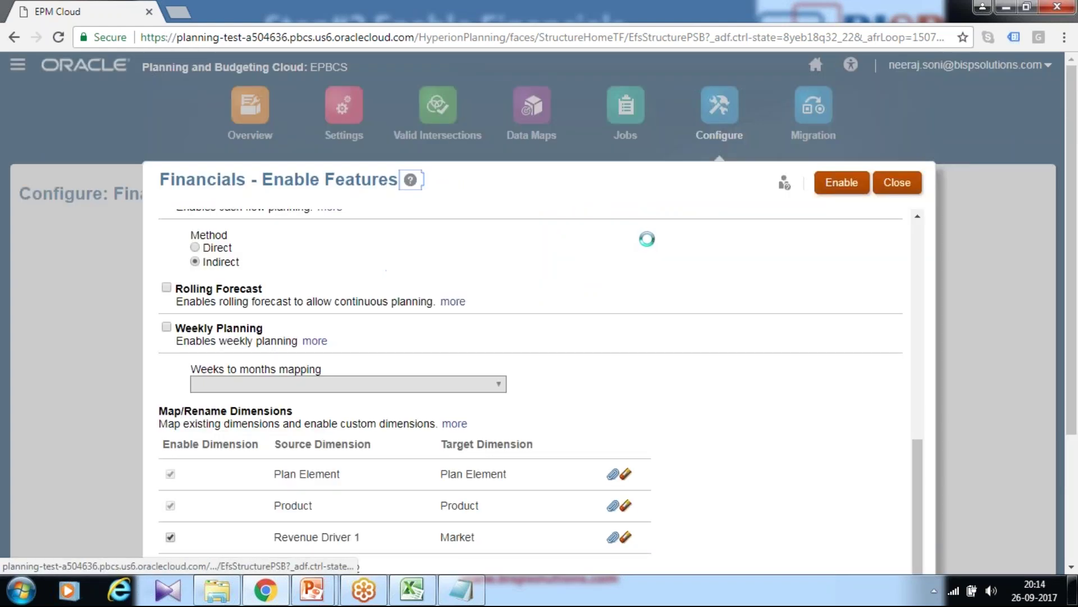
scroll(607, 297, down, 1)
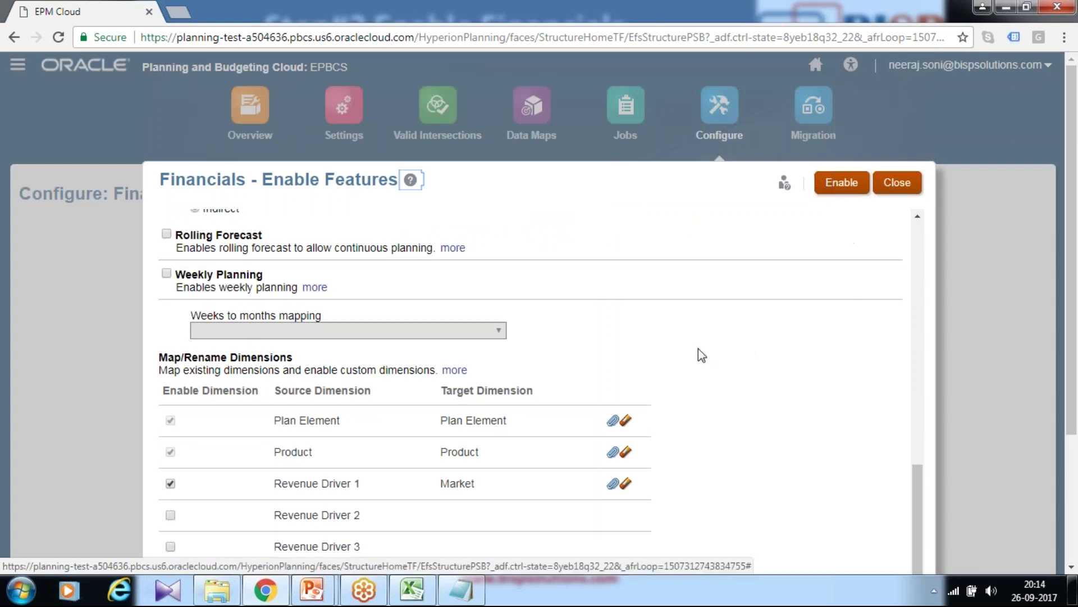
scroll(739, 400, down, 3)
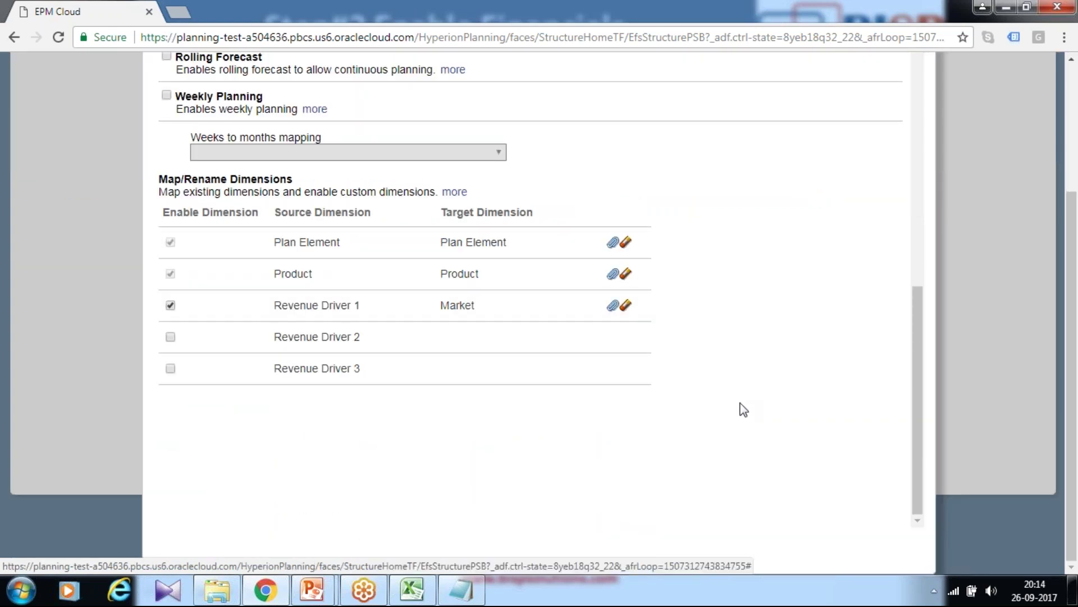
- Switch to the PowerPoint slide show, check the Enable Financials reference settings through the Market dimension mapping, and return to the browser
mouse_move(312, 590)
click(433, 531)
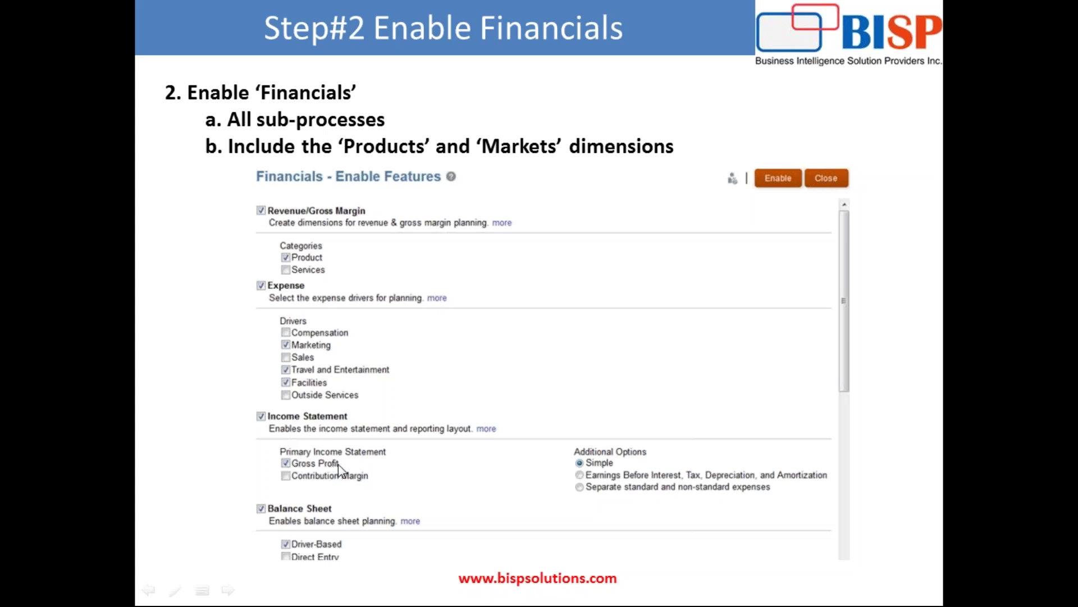
click(296, 467)
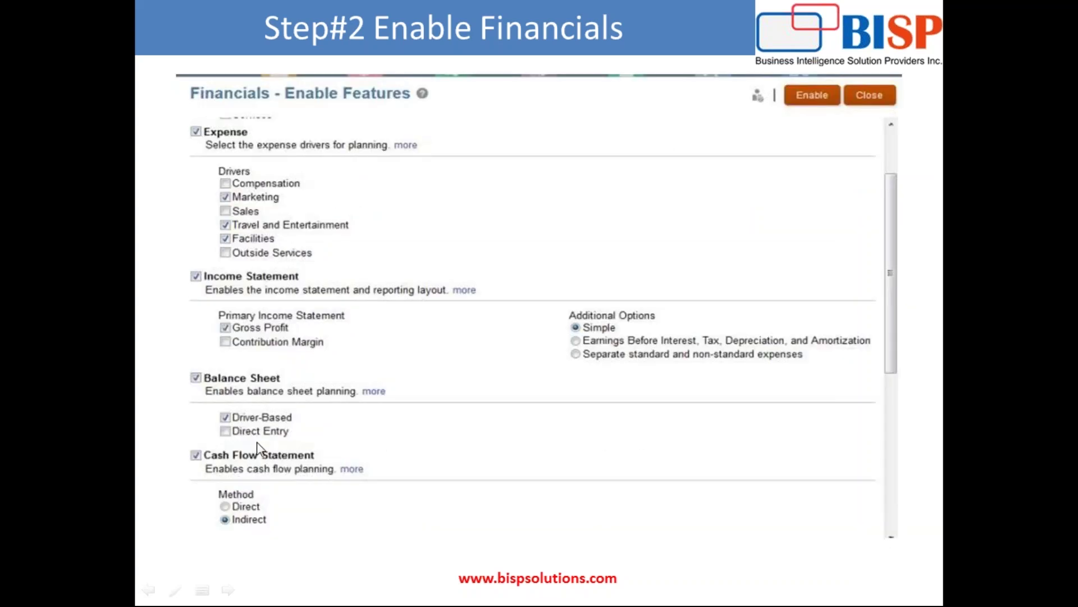
click(296, 527)
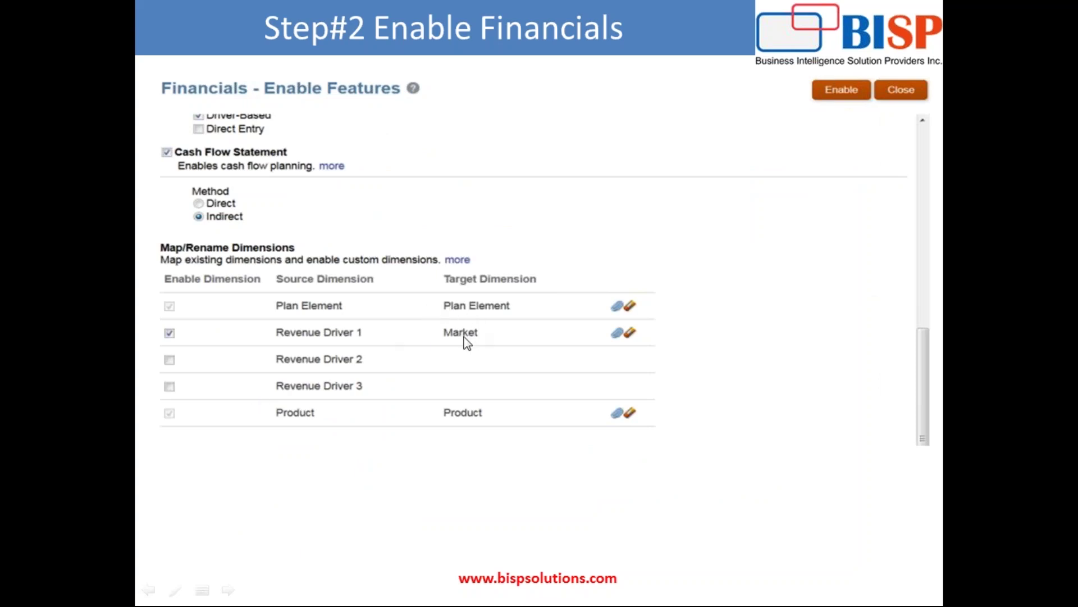
key(alt+Tab)
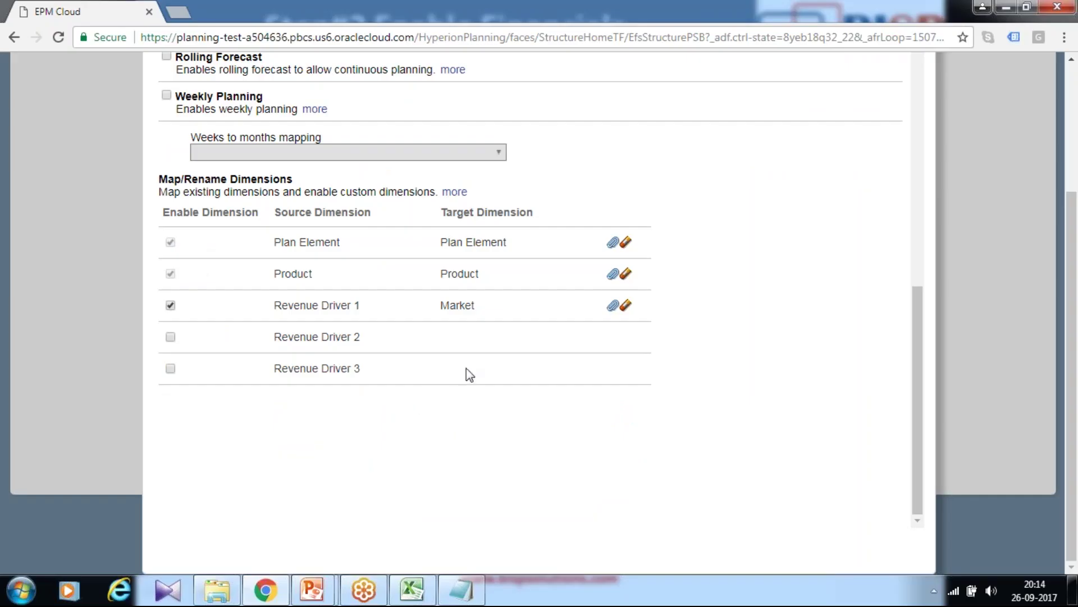
- Review the selected Financials features from the dimension mapping up to Revenue/Gross Margin against the reference settings
scroll(504, 306, up, 4)
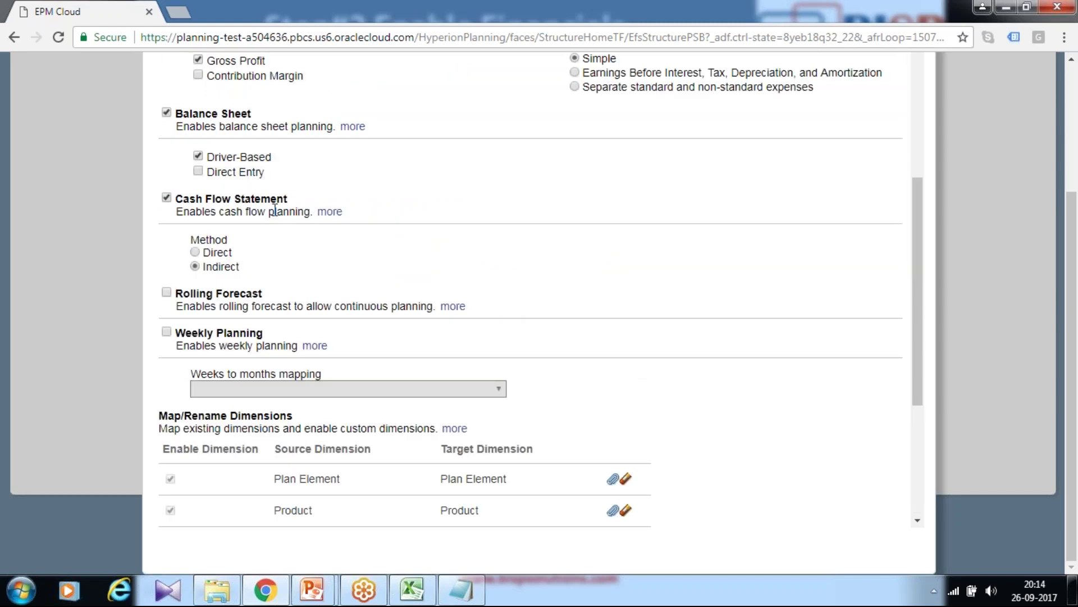
scroll(316, 286, up, 1)
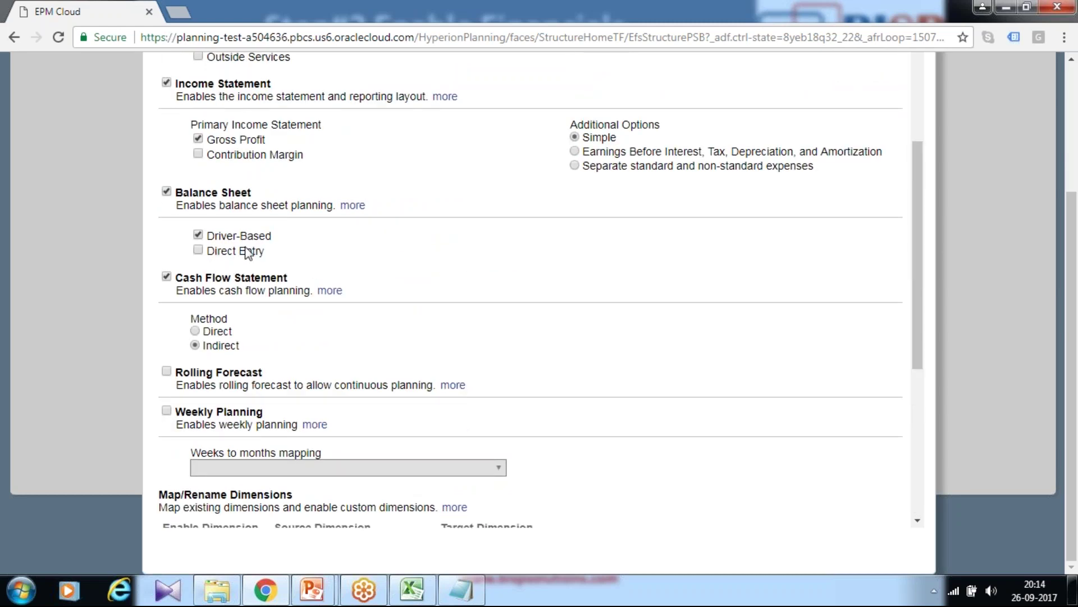
scroll(259, 268, up, 1)
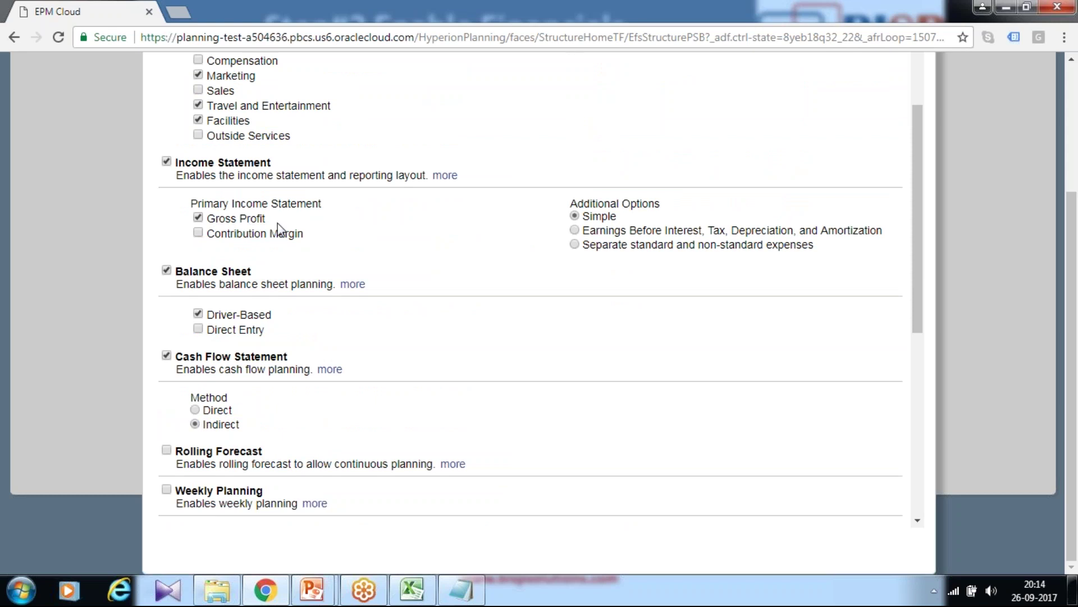
scroll(279, 229, up, 2)
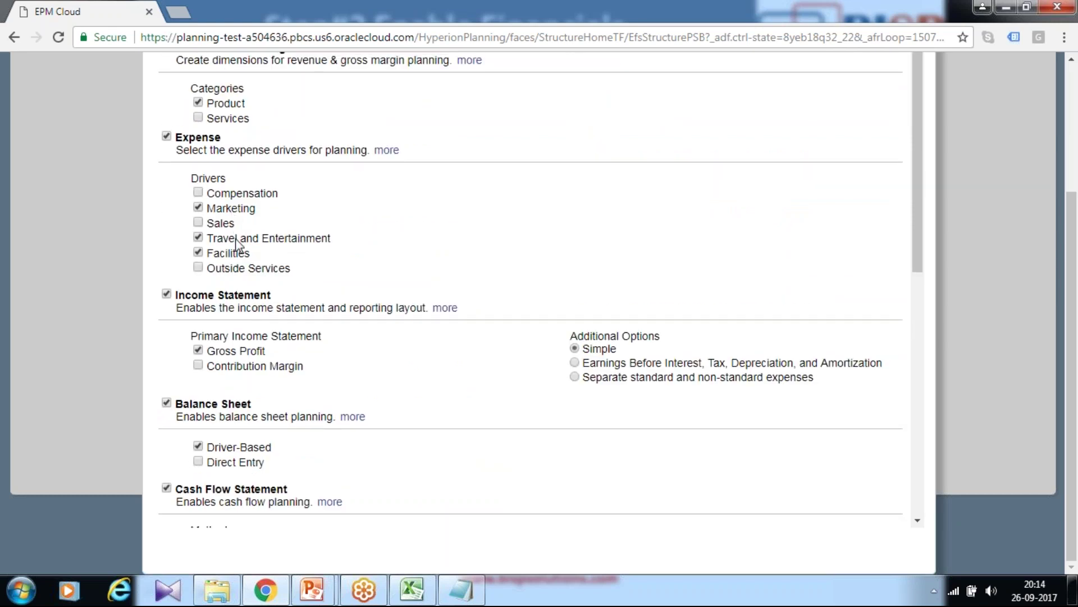
scroll(241, 257, up, 1)
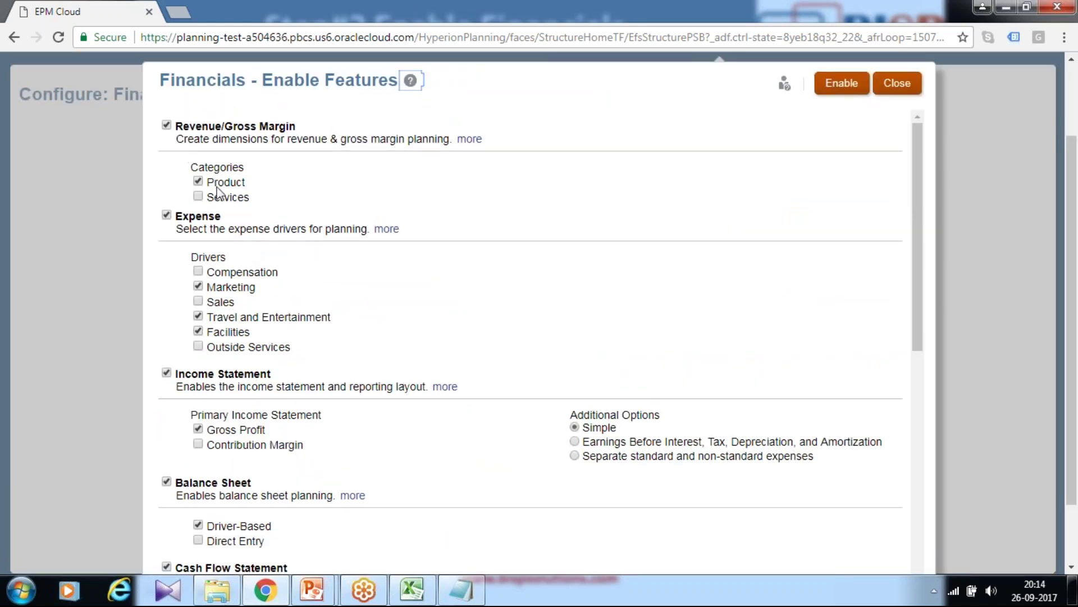
scroll(513, 369, down, 4)
scroll(528, 359, up, 2)
scroll(540, 357, down, 4)
scroll(646, 320, up, 4)
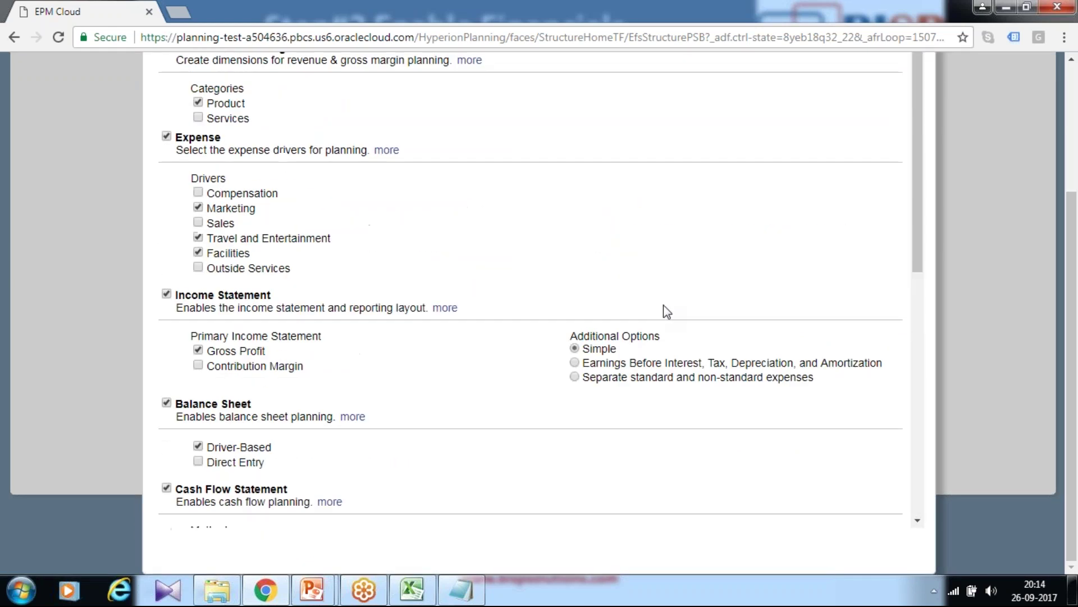
- Enable the selected Financials features and acknowledge the completion message
scroll(715, 261, up, 3)
click(842, 182)
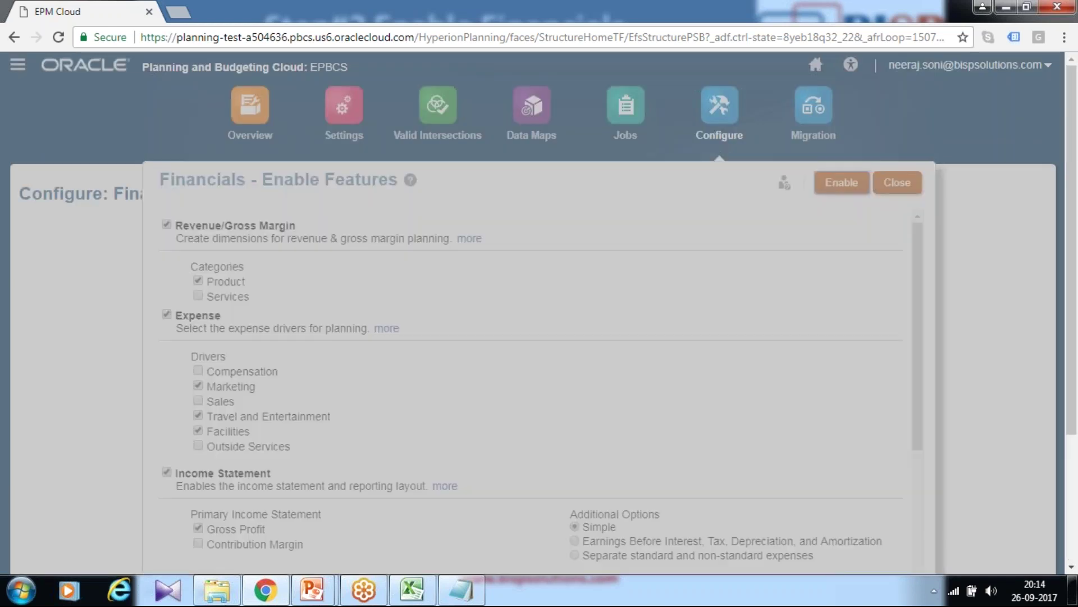
click(579, 333)
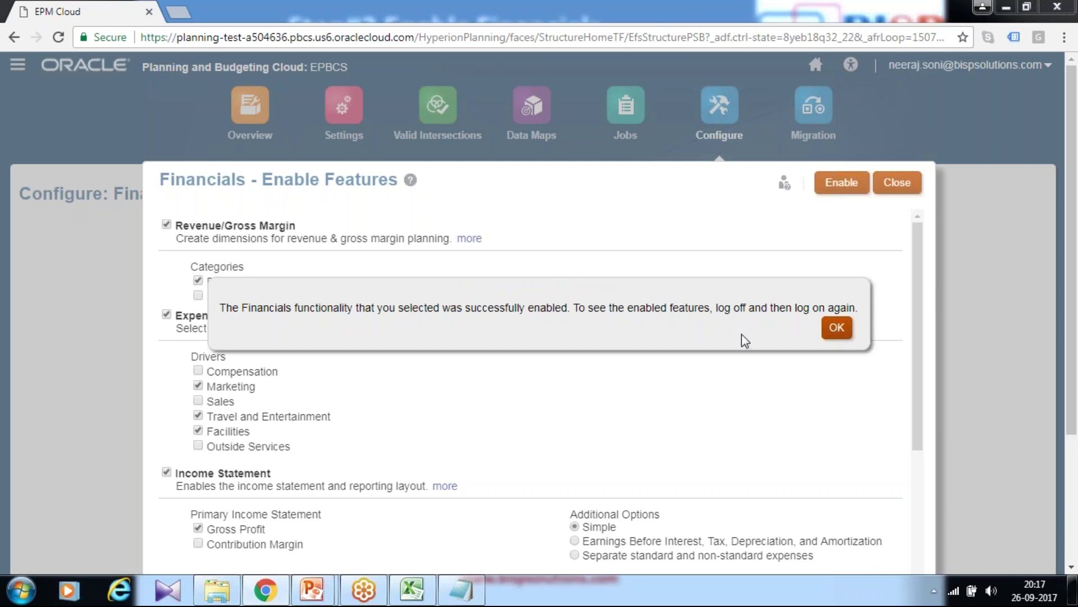
click(836, 329)
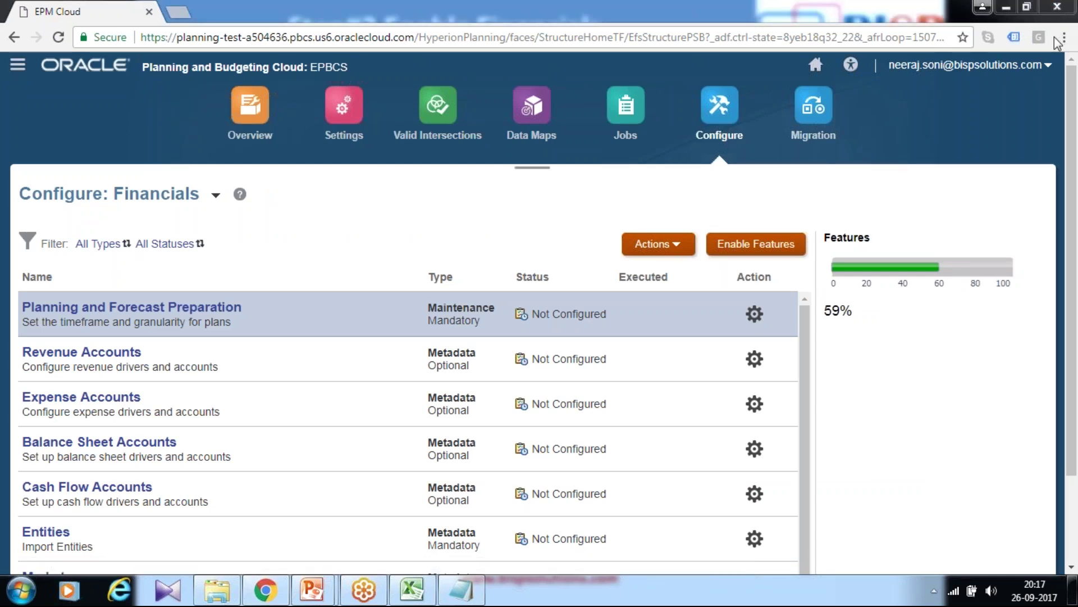
- Sign out of Oracle Cloud, confirming the end of the session, and sign back in with the prefilled credentials
click(1034, 65)
click(874, 219)
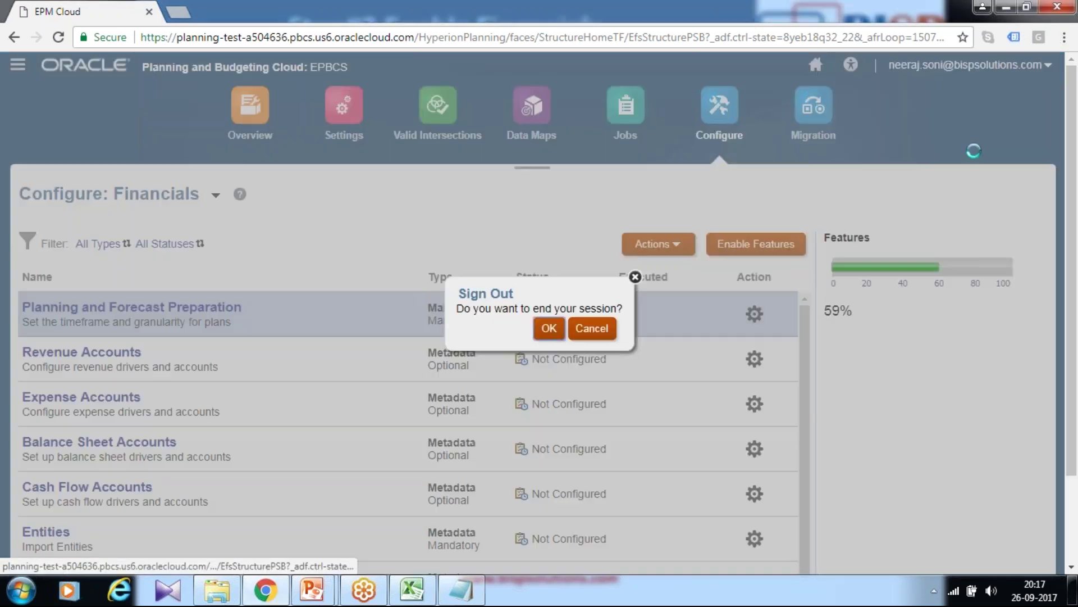
click(548, 329)
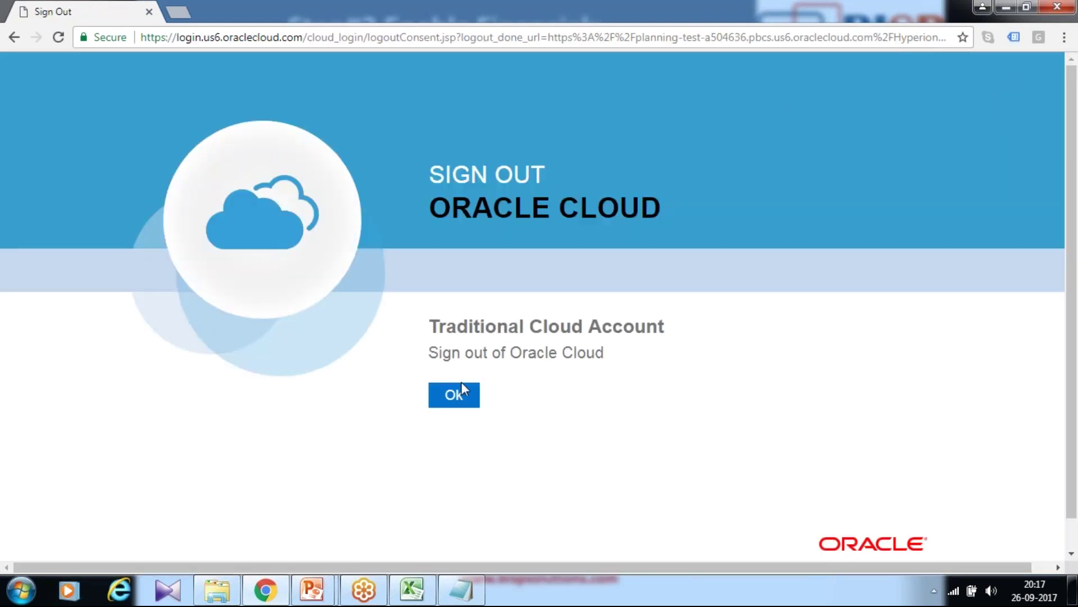
click(462, 387)
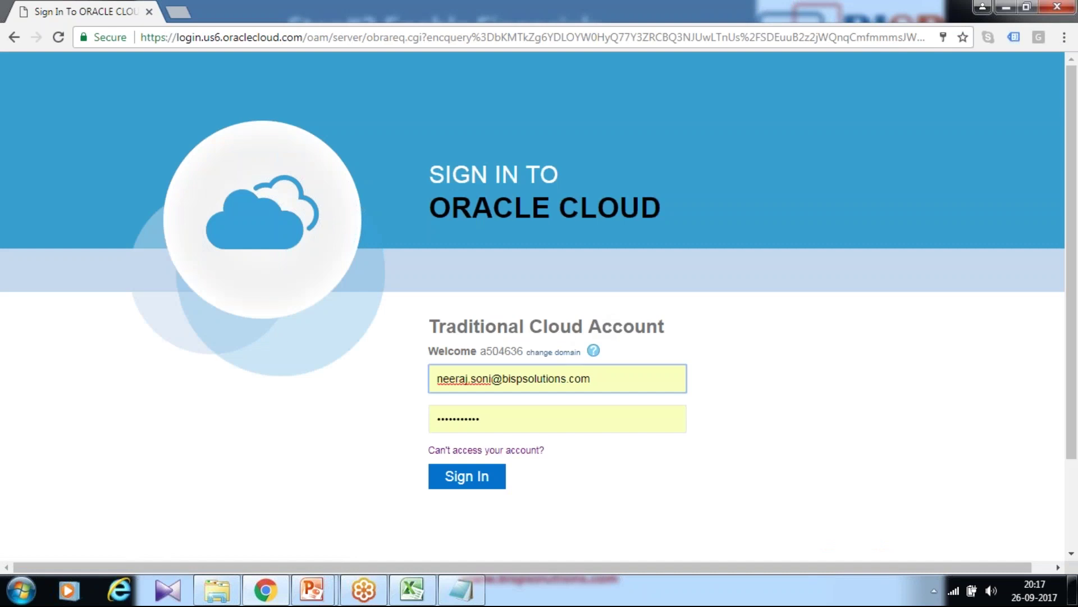
click(454, 478)
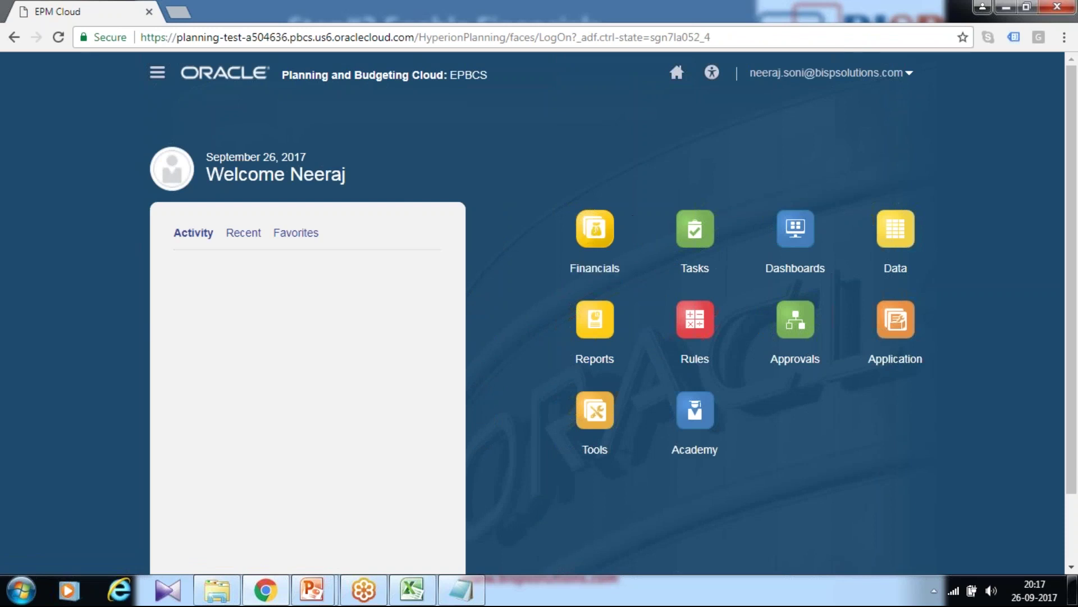
- Switch to the PowerPoint slide show and read the Configure Financials exercise instructions
mouse_move(312, 590)
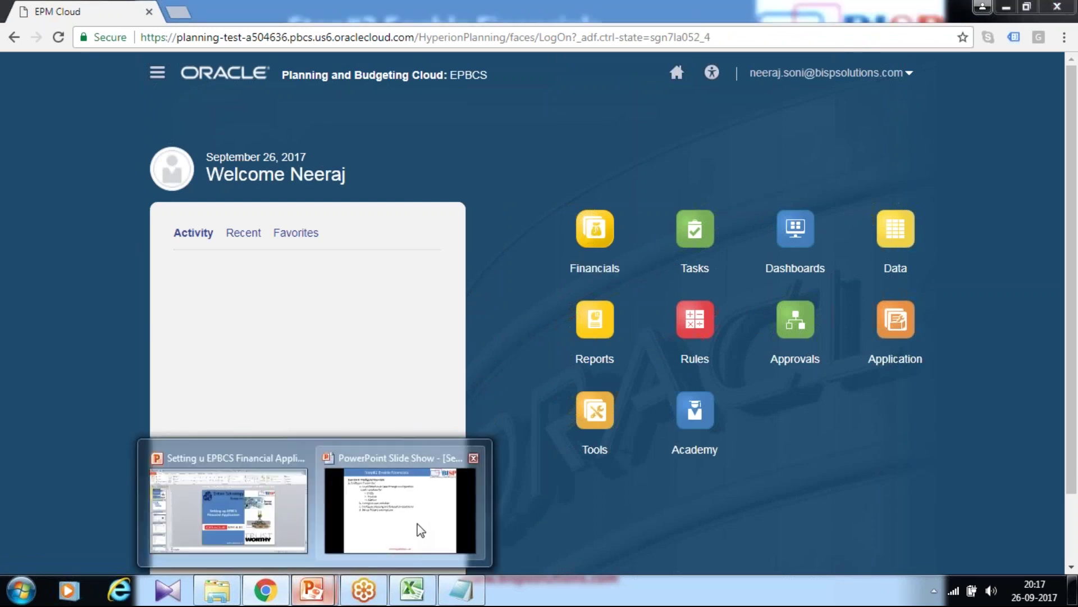
click(421, 528)
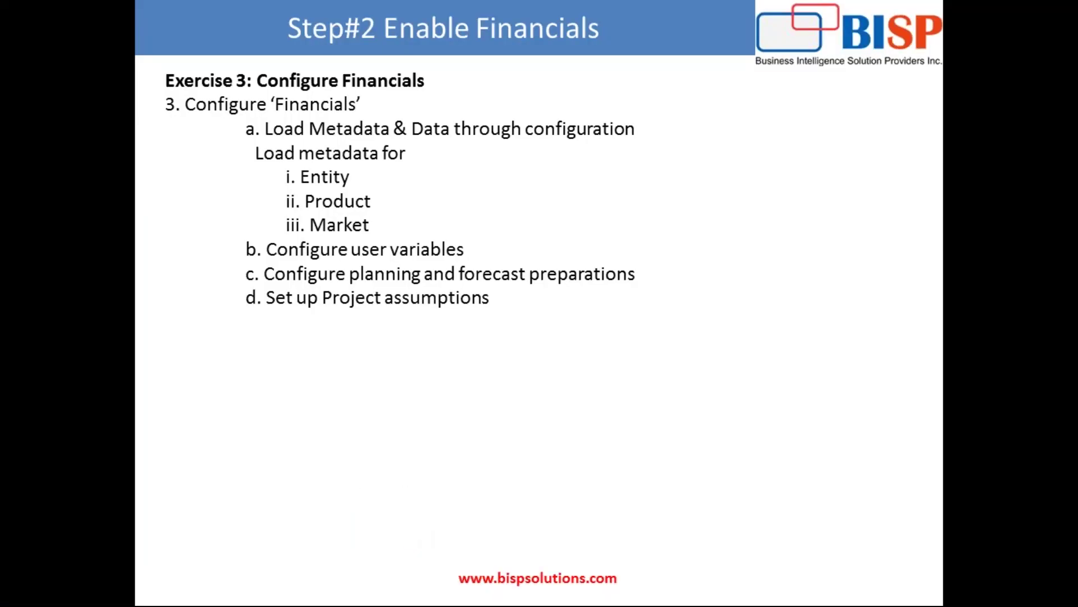
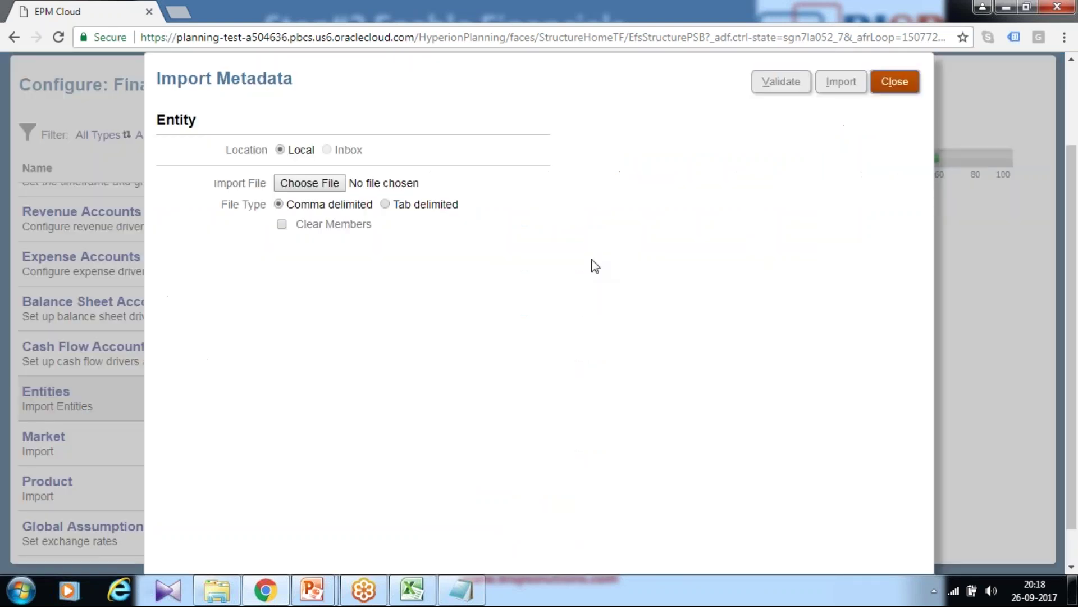
- Choose the Entity text file from the Metadata folder as the entity import file, viewing its contents beforehand
click(326, 185)
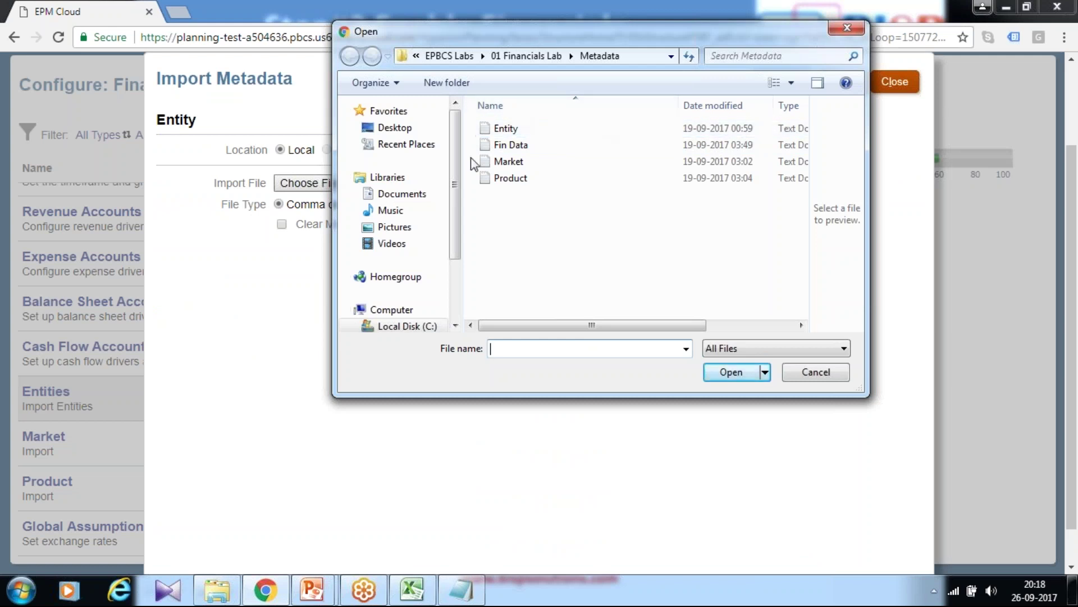
click(509, 130)
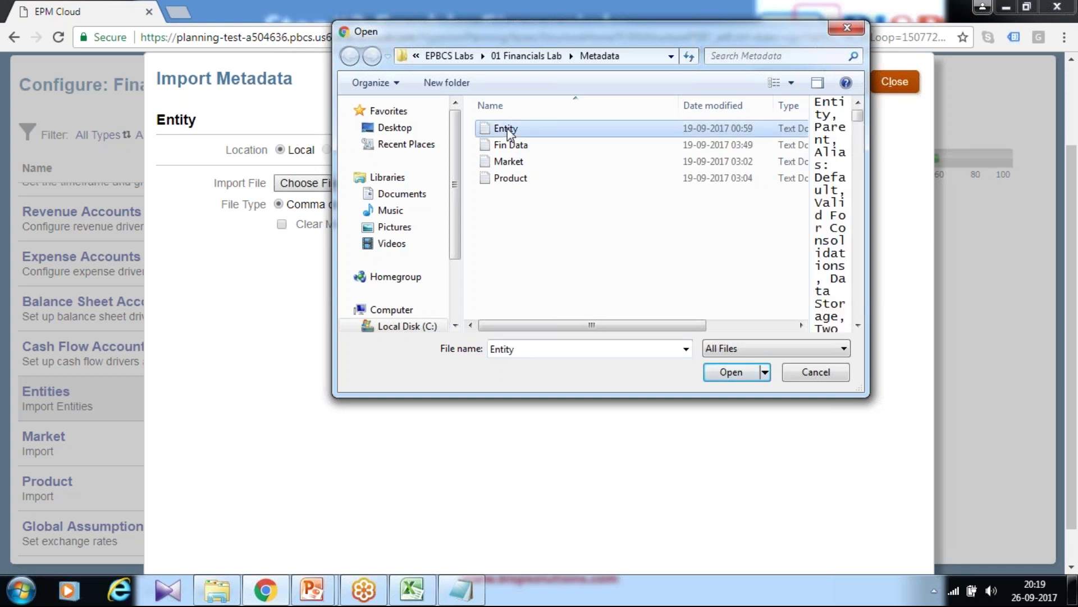
right_click(508, 130)
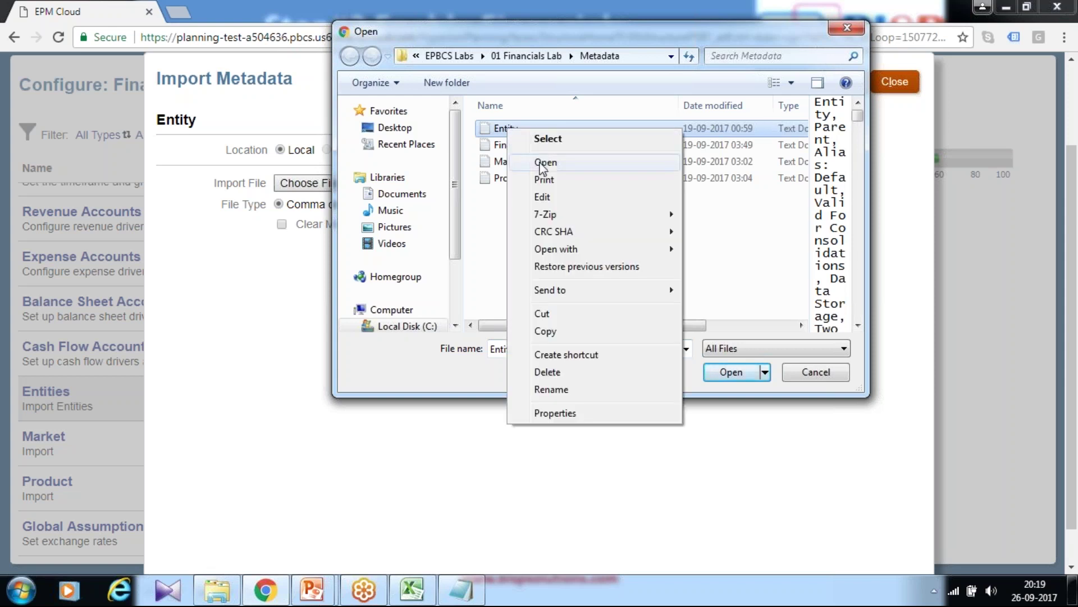
click(540, 163)
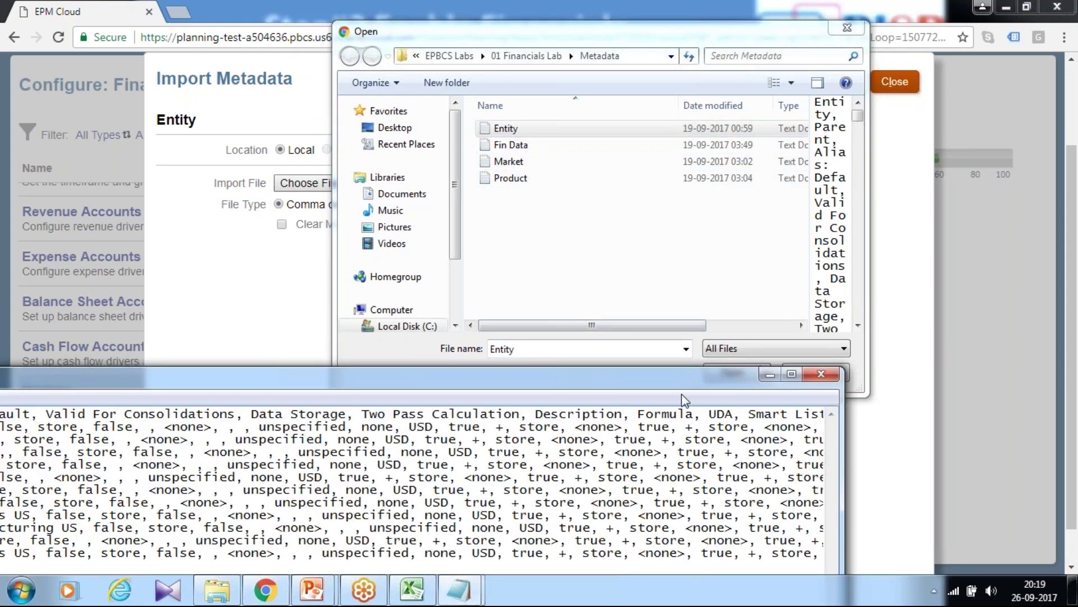
click(819, 373)
click(730, 374)
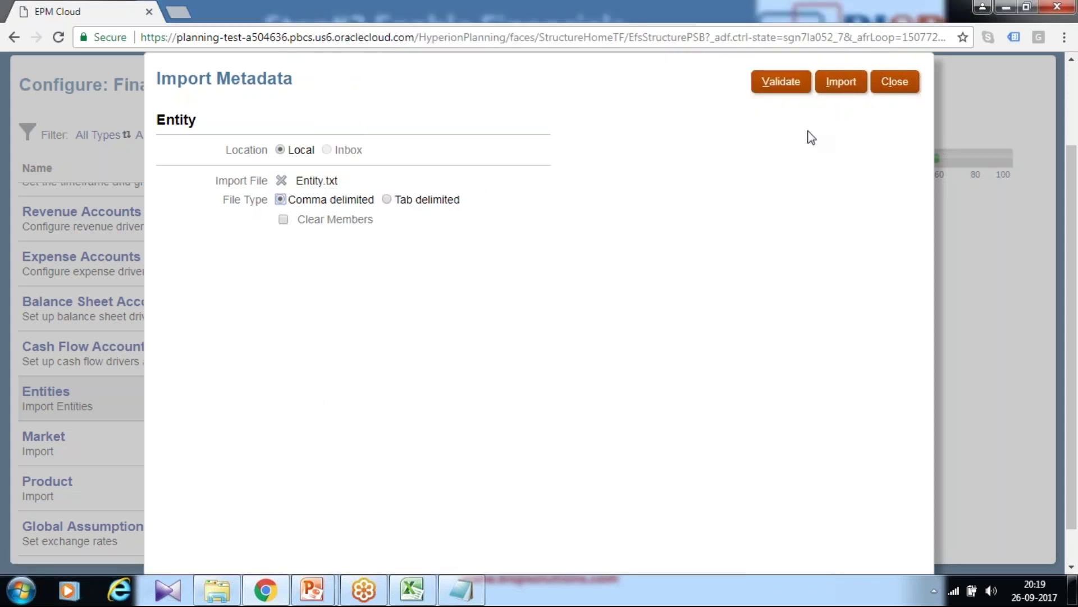
- Validate and import the comma-delimited Entity metadata without refreshing the database, and close the import form
click(782, 87)
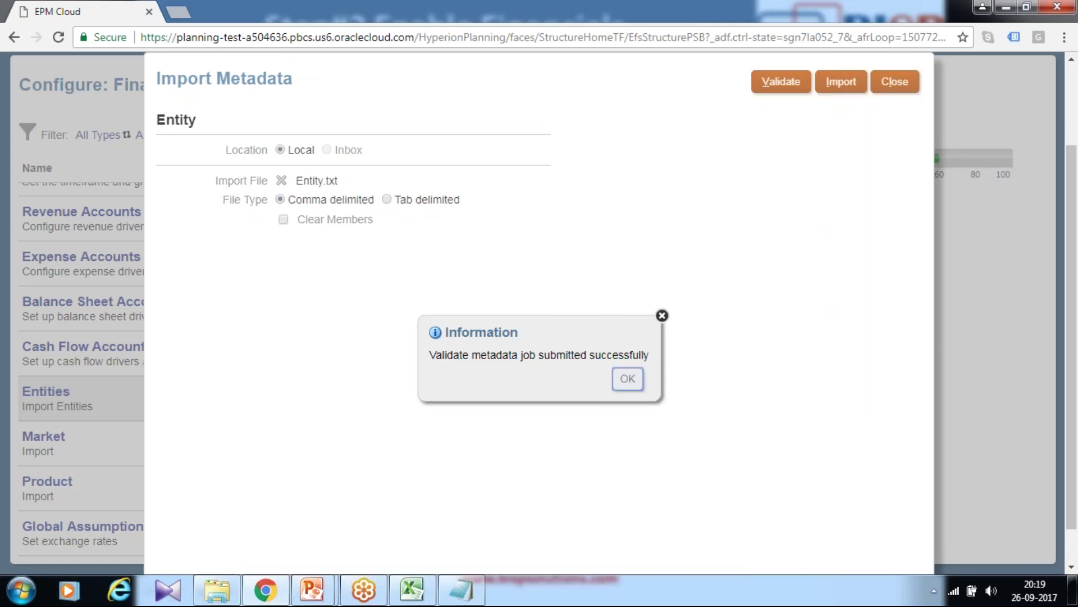
click(627, 378)
click(850, 88)
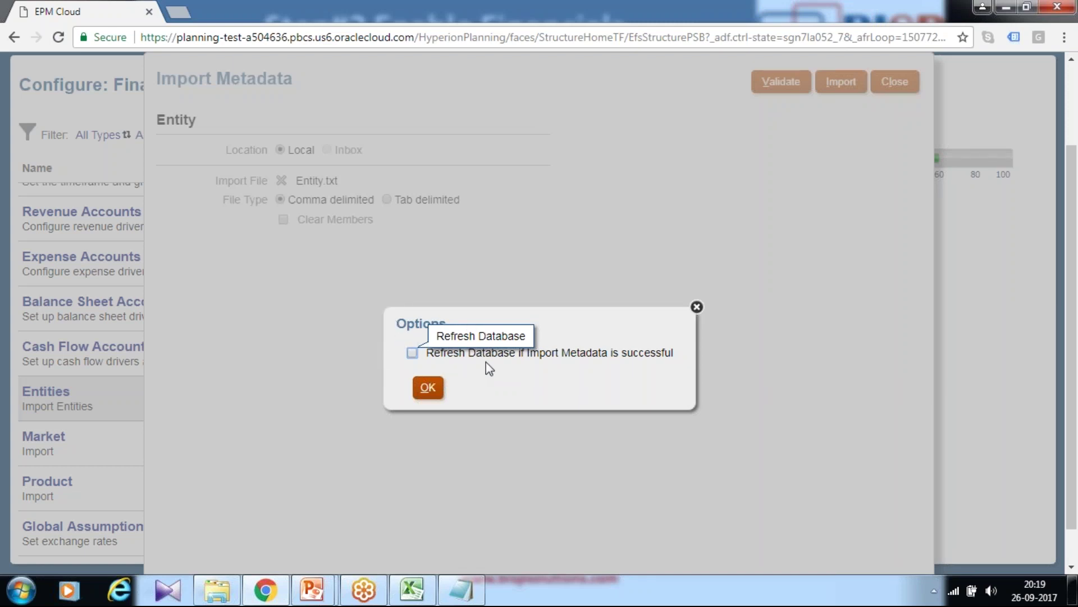
click(430, 390)
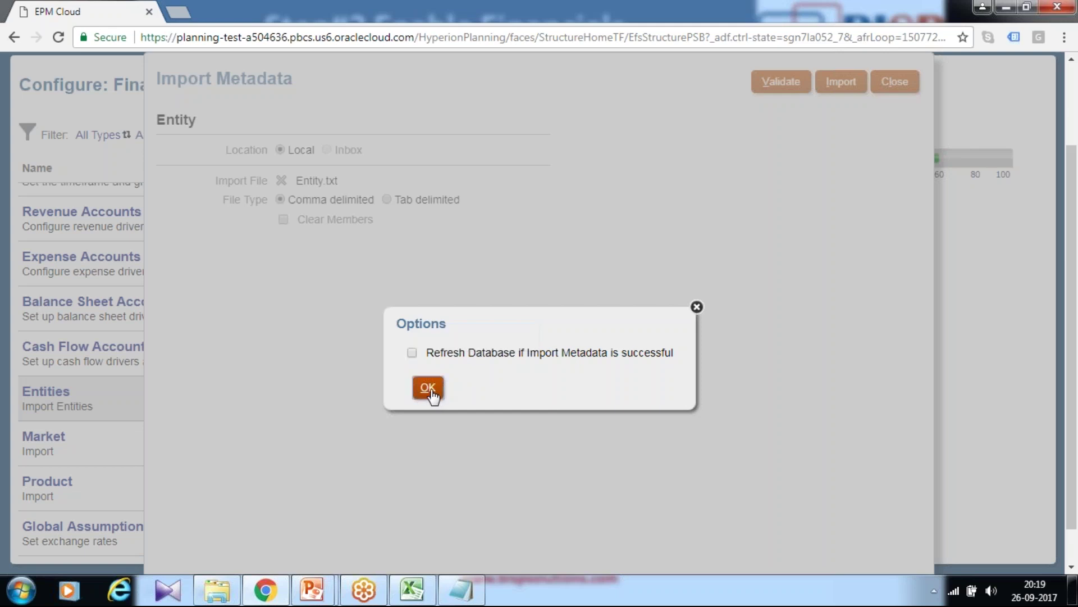
click(621, 380)
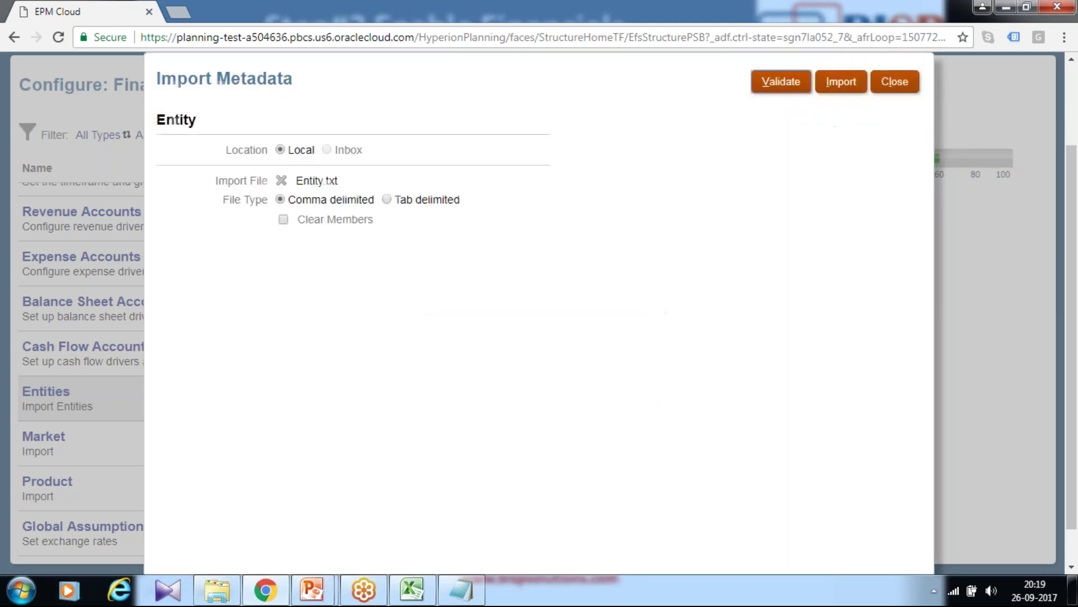
click(905, 84)
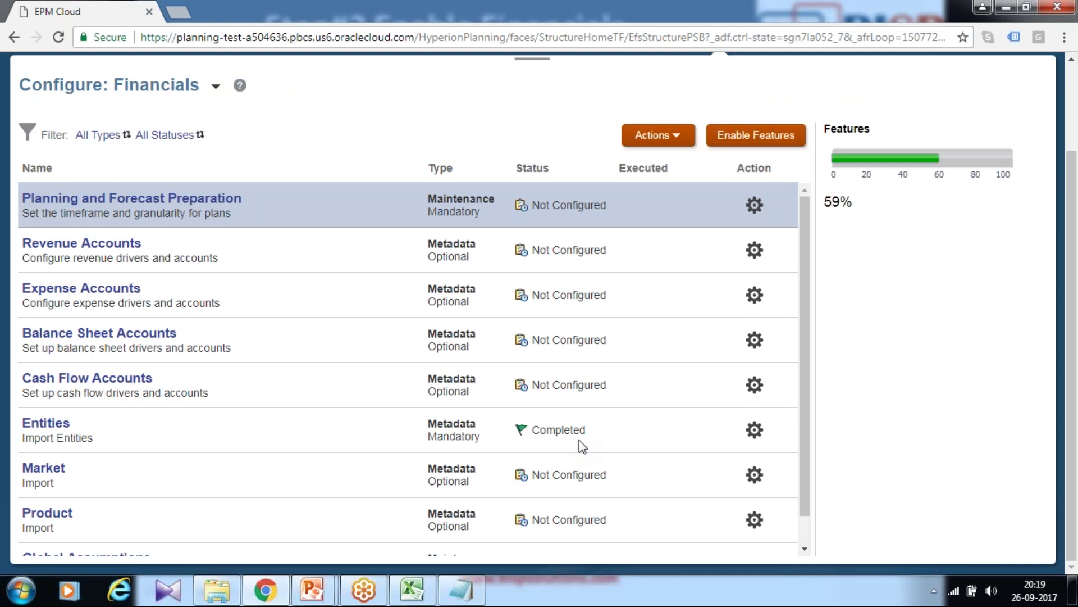
- Open the Market metadata import and choose the Market text file as its import file
scroll(683, 394, up, 2)
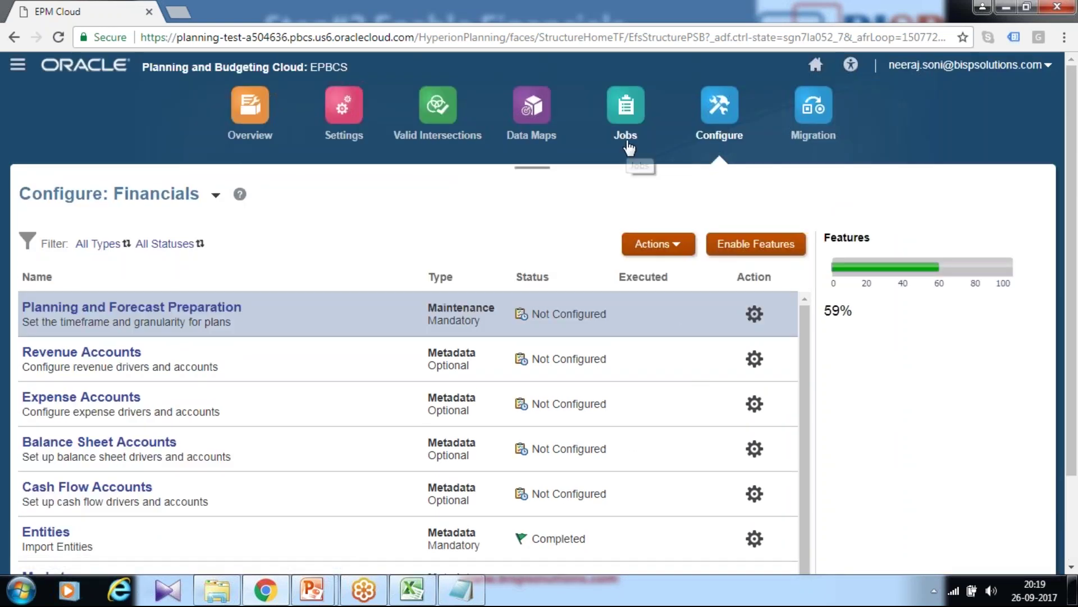
scroll(674, 191, down, 1)
scroll(674, 191, down, 2)
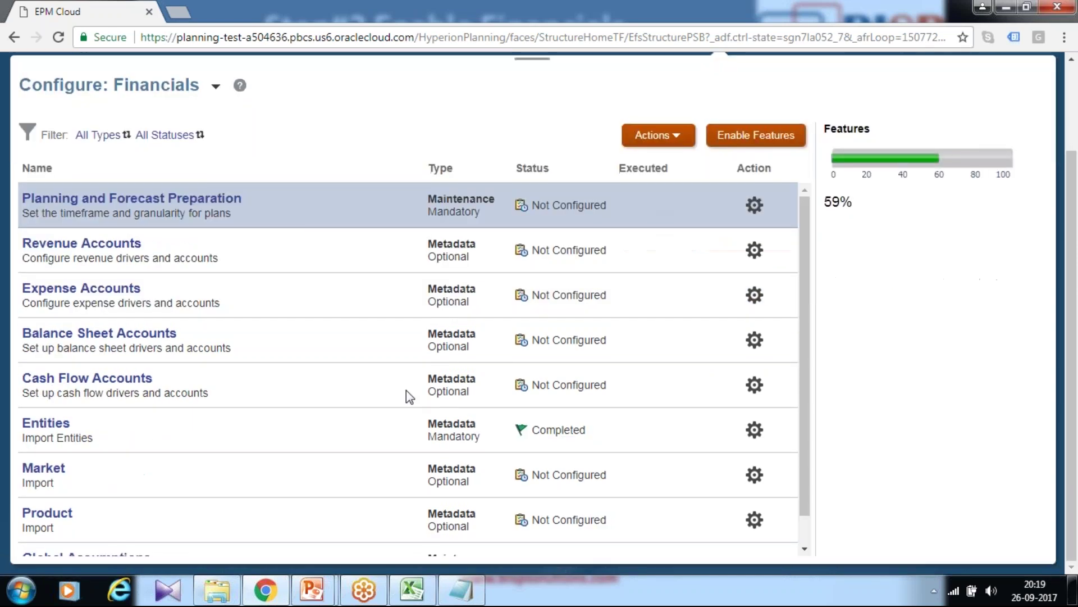
click(59, 457)
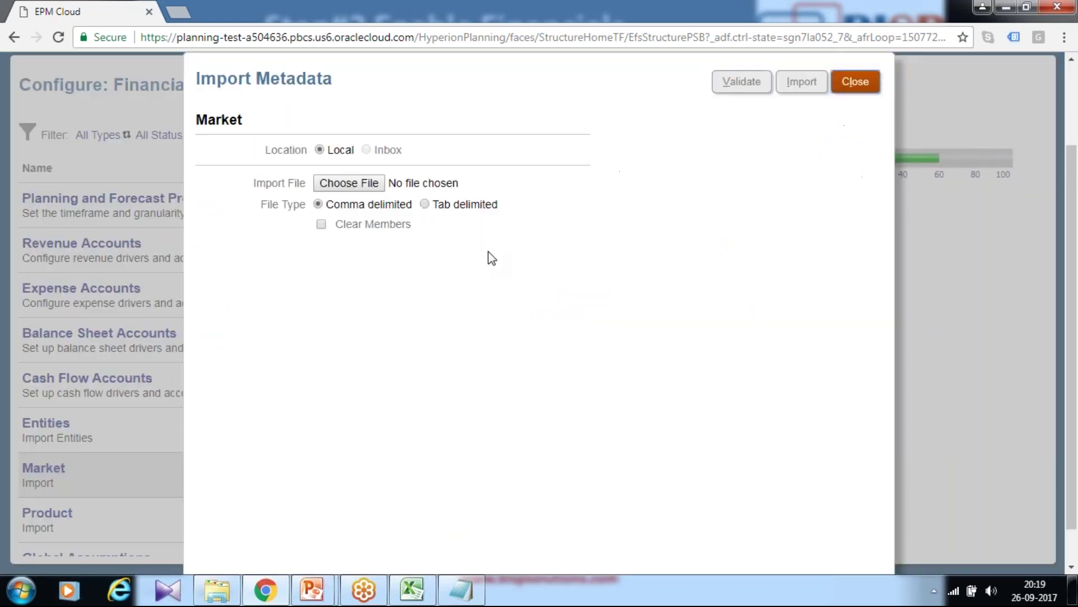
click(360, 183)
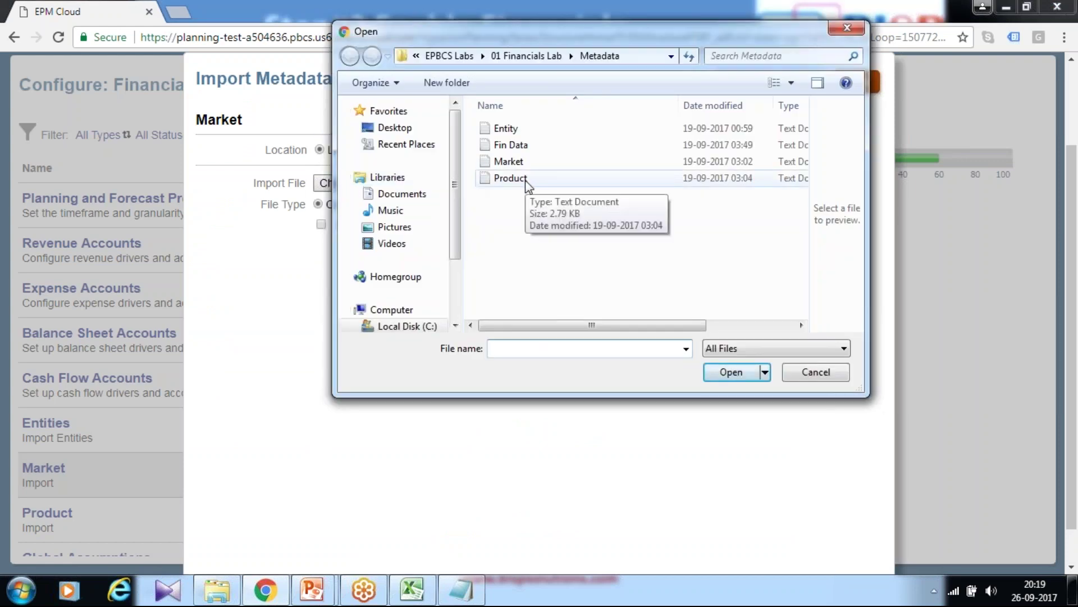
click(516, 162)
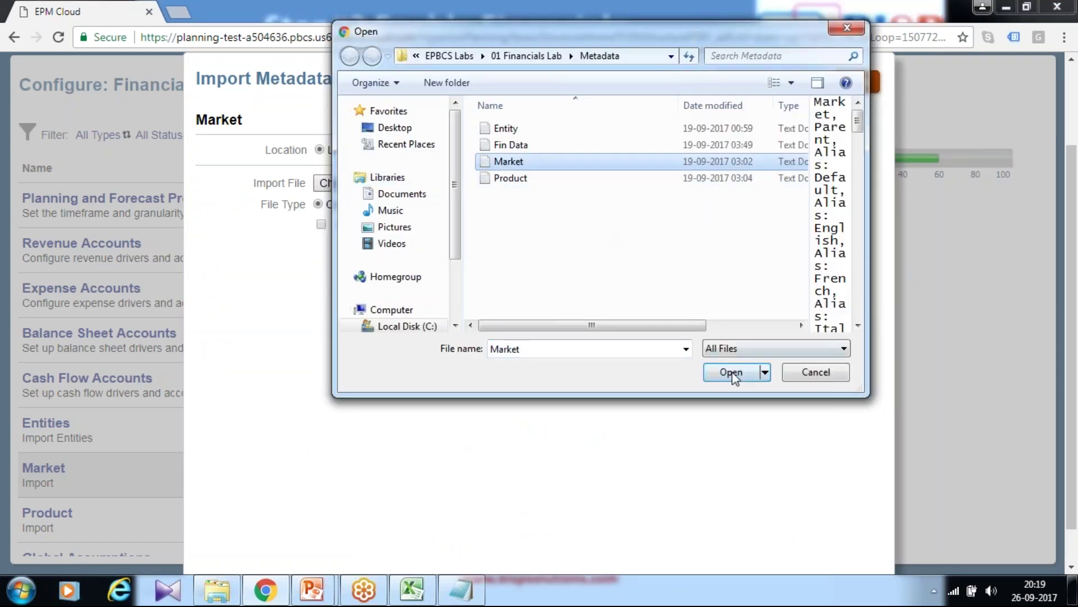
click(732, 371)
- Validate and import the comma-delimited Market metadata without refreshing the database, and close the import form
click(756, 92)
click(627, 378)
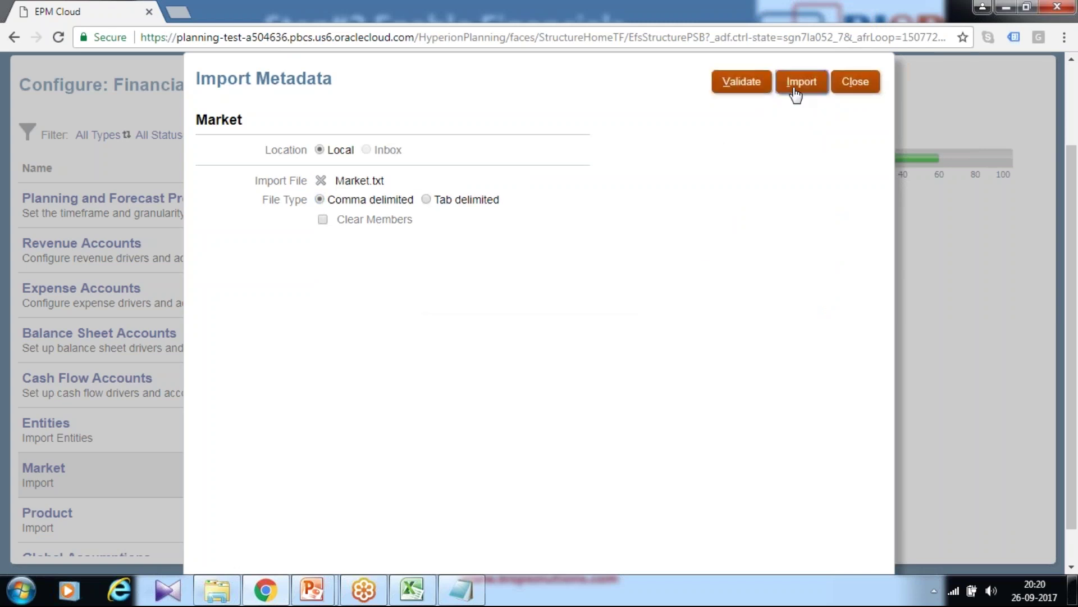
click(798, 91)
click(429, 387)
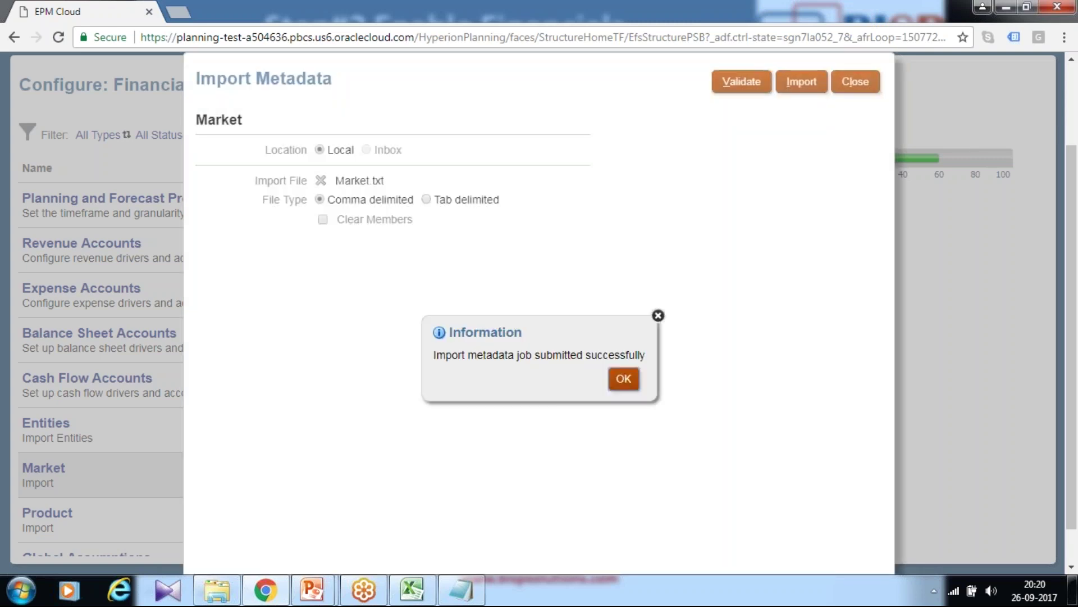
click(632, 379)
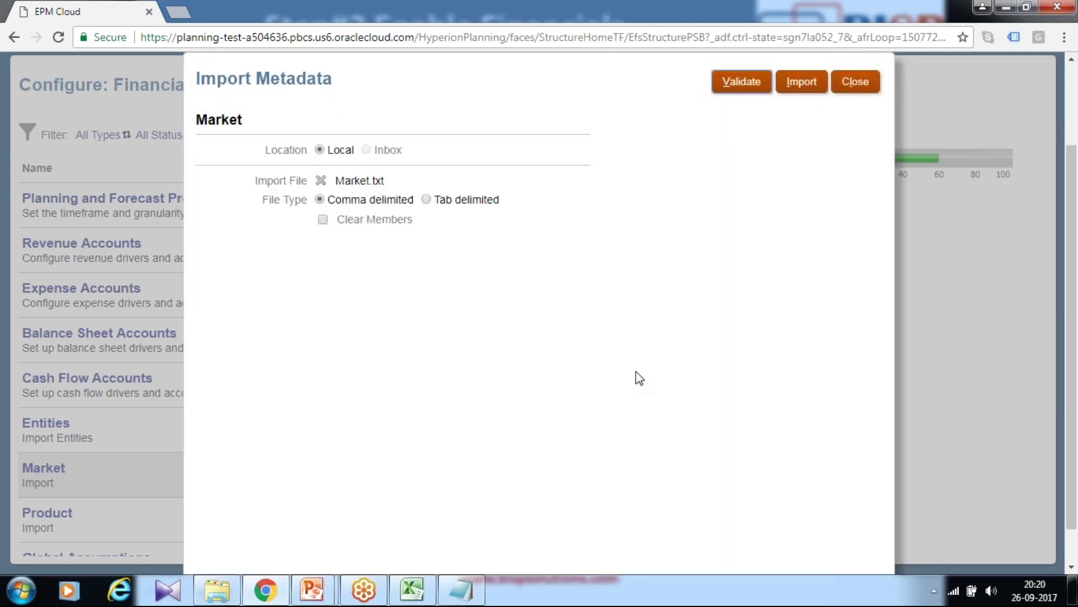
click(855, 82)
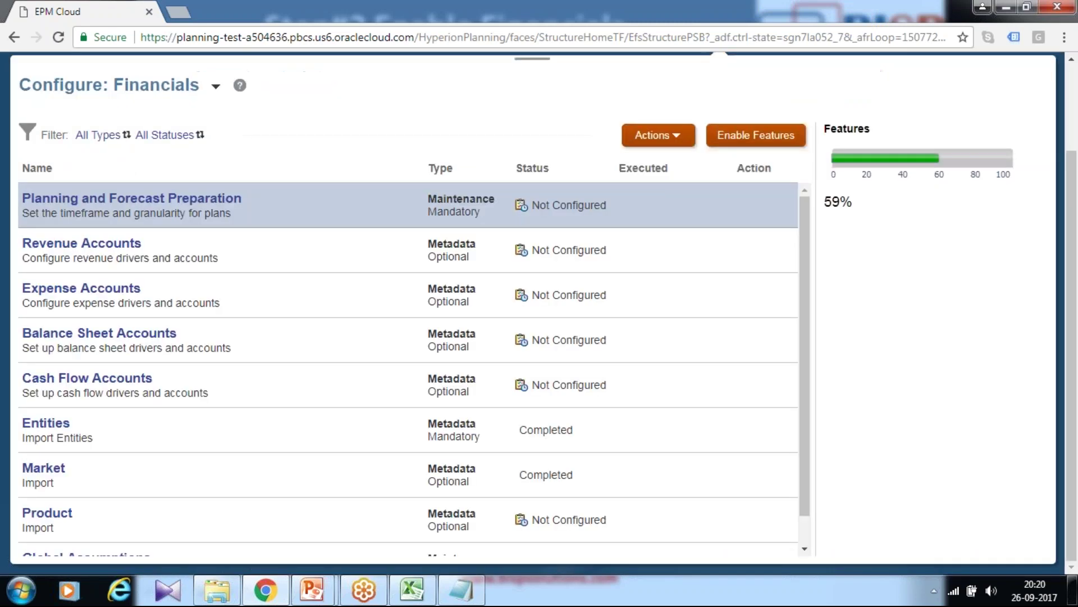
- Open the Product metadata import and choose the Product text file as its import file
scroll(483, 452, down, 1)
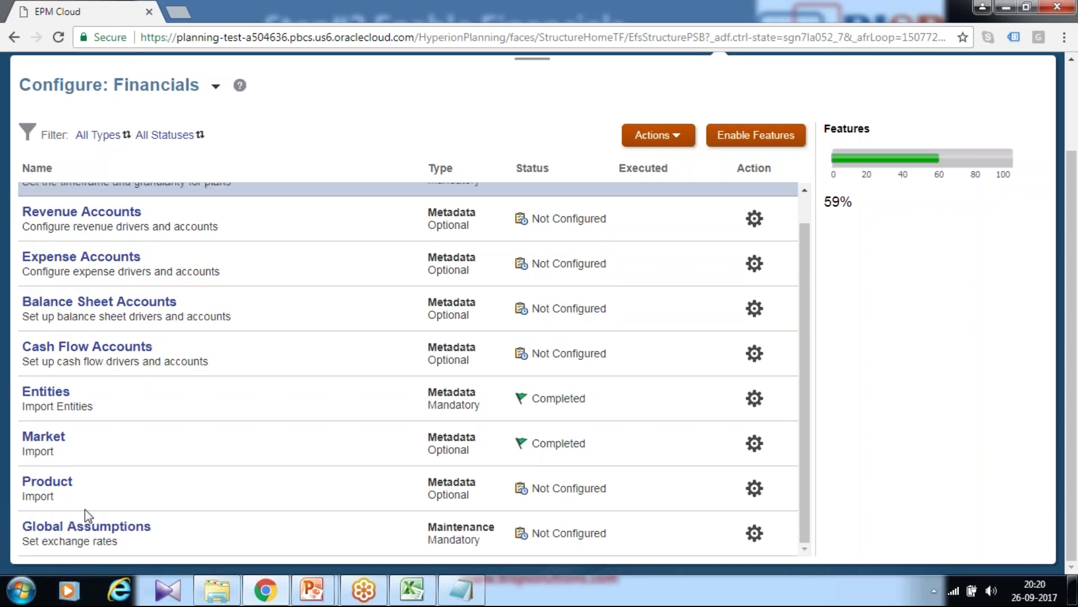
click(47, 481)
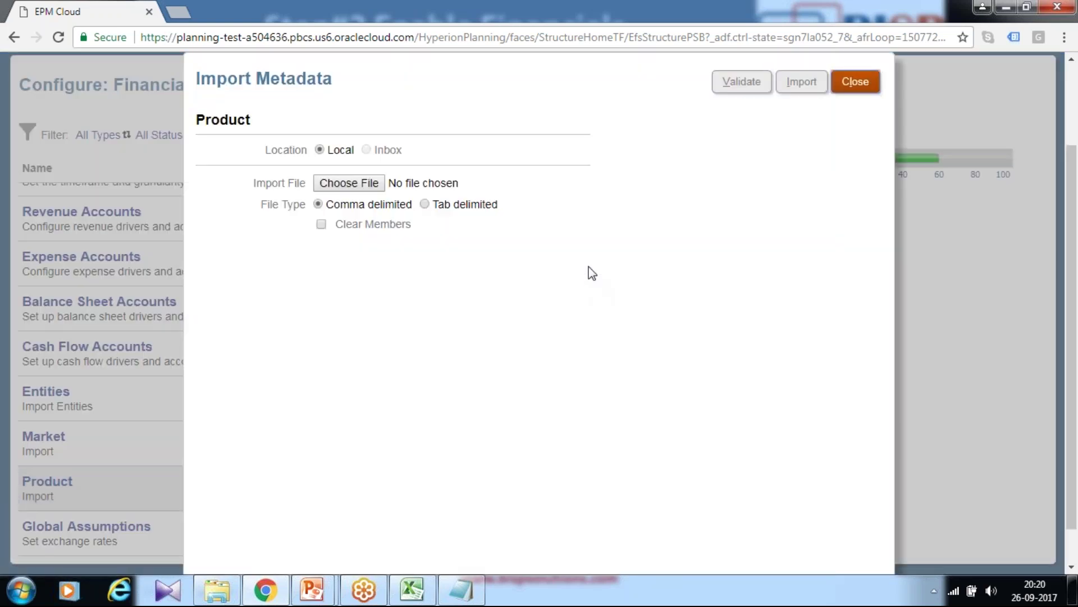
click(358, 185)
click(517, 182)
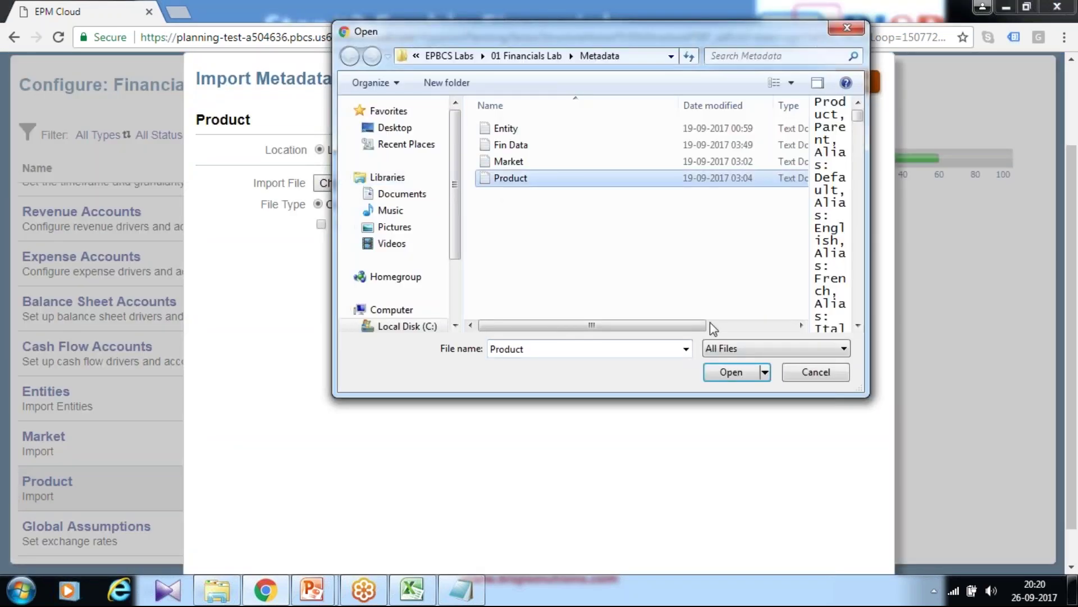
click(730, 372)
- Validate and import the comma-delimited Product metadata without refreshing the database, and close the import form
click(759, 89)
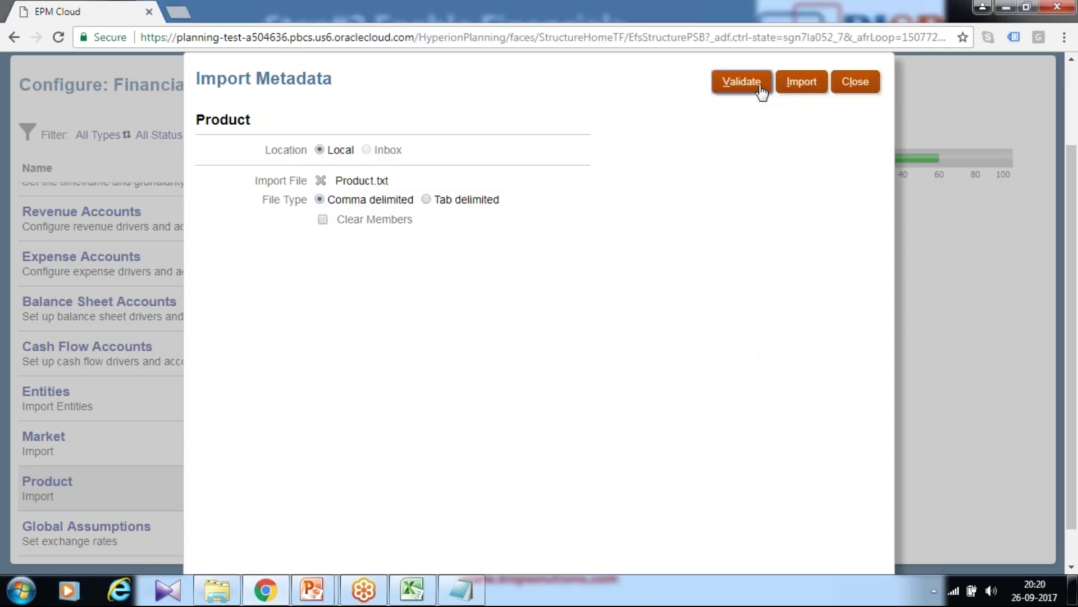
click(628, 378)
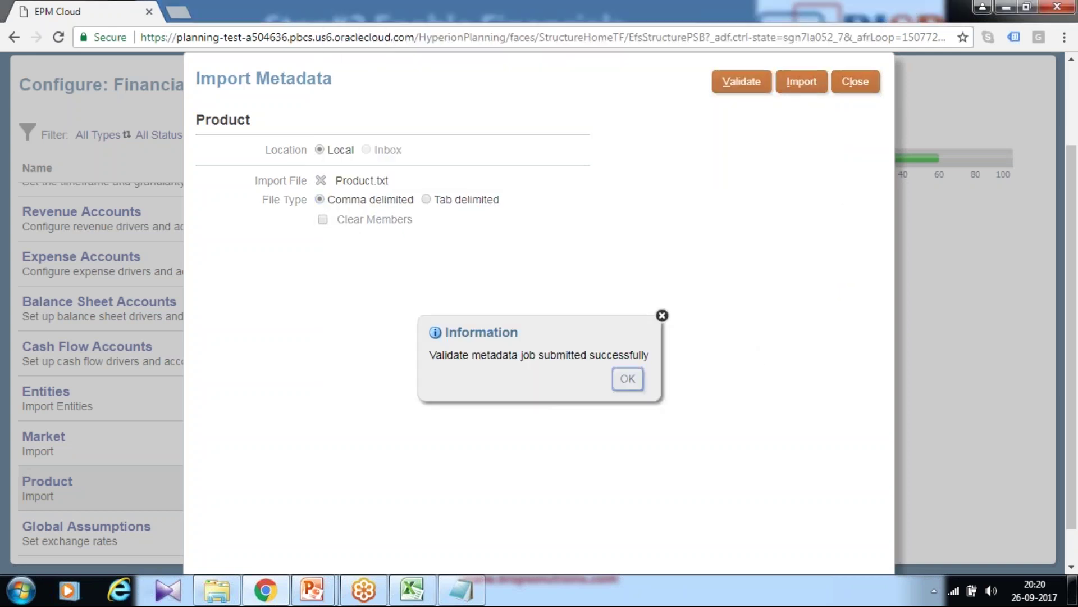
click(802, 82)
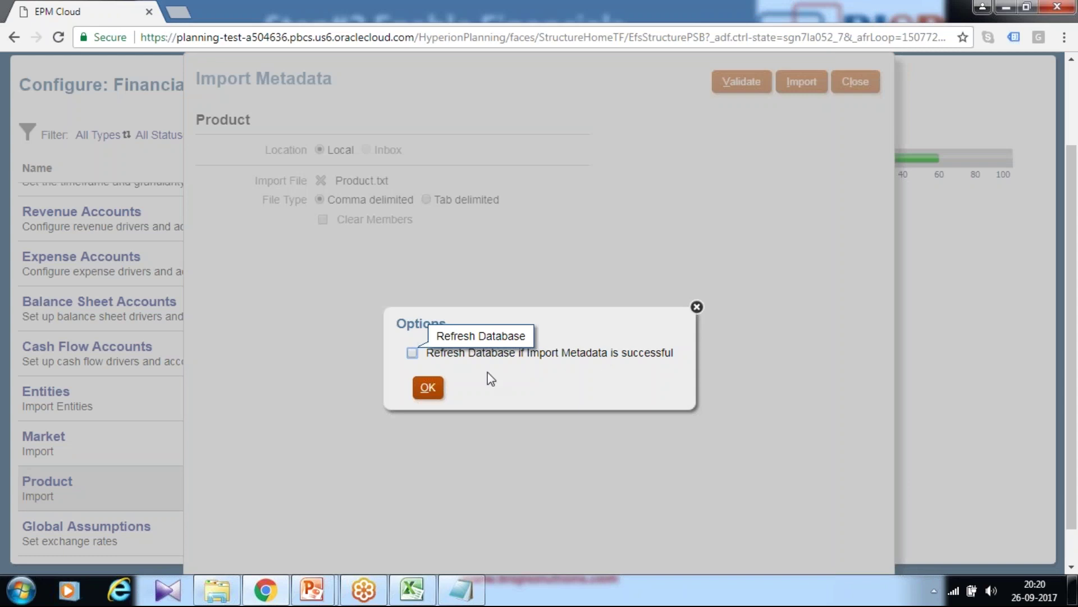
click(433, 389)
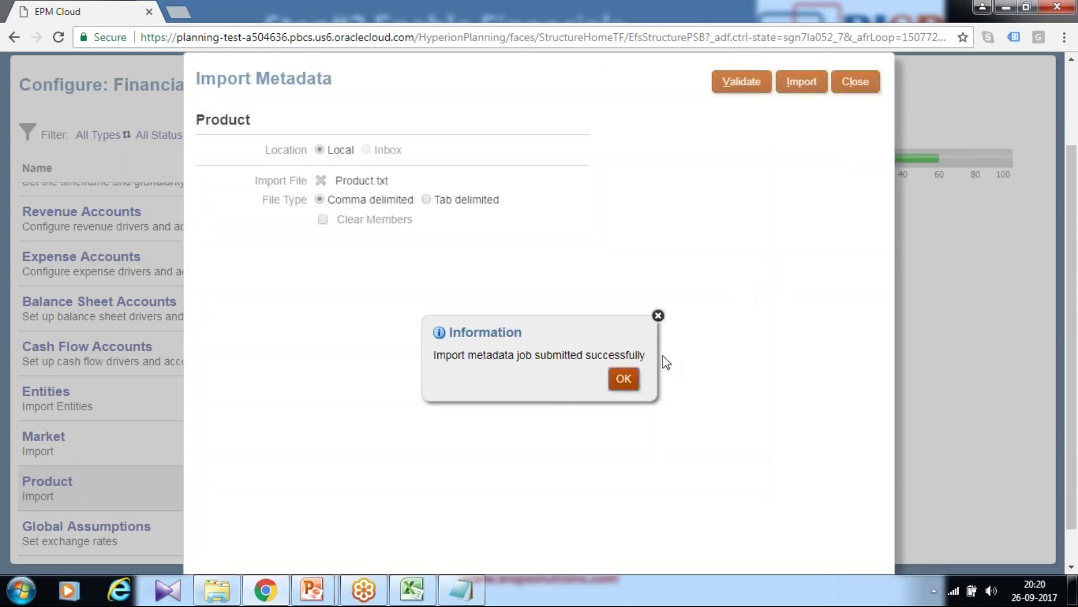
click(623, 378)
click(856, 82)
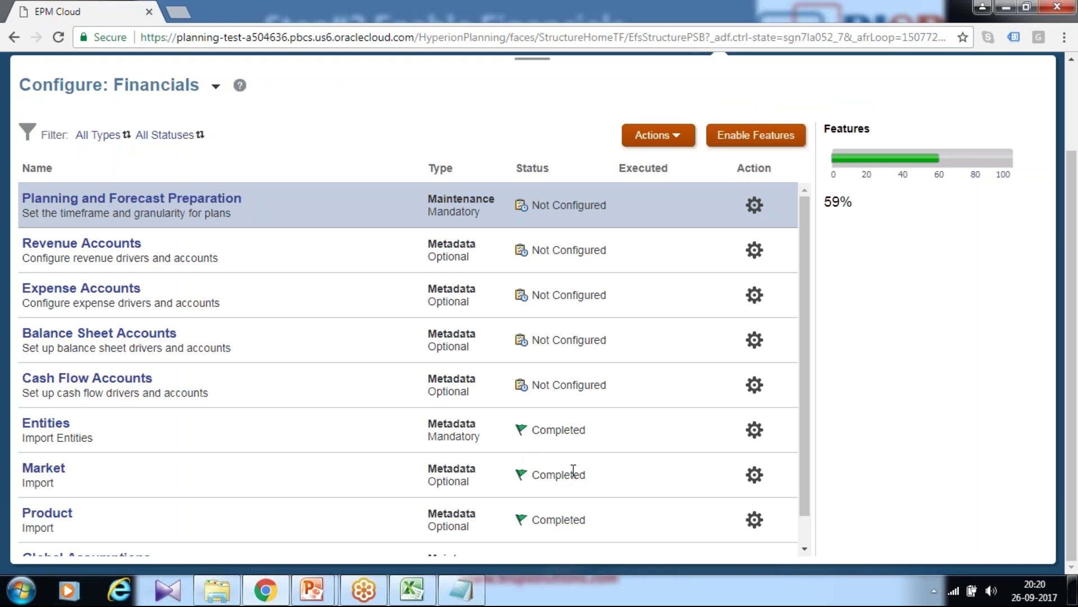
- Check the recent Validate Metadata and Import Metadata jobs in the job console and refresh the list
scroll(574, 470, up, 2)
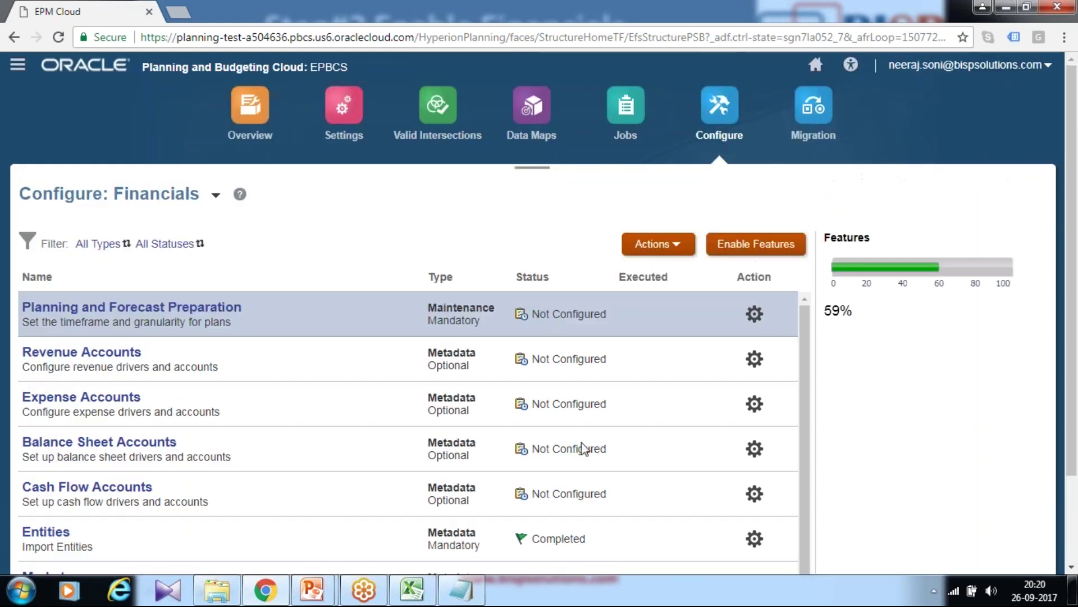
click(626, 105)
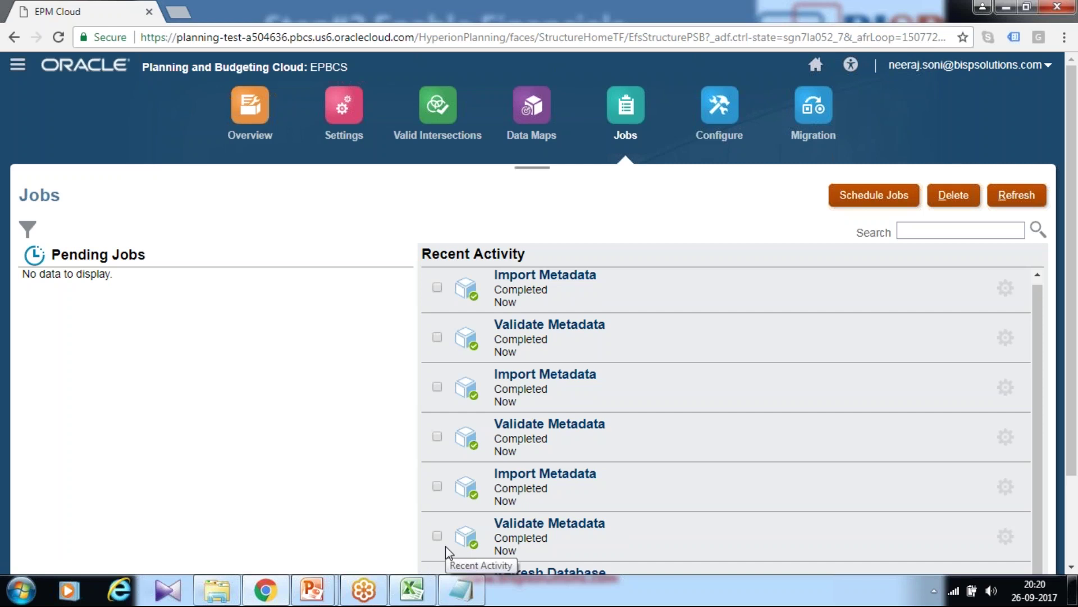
click(1014, 196)
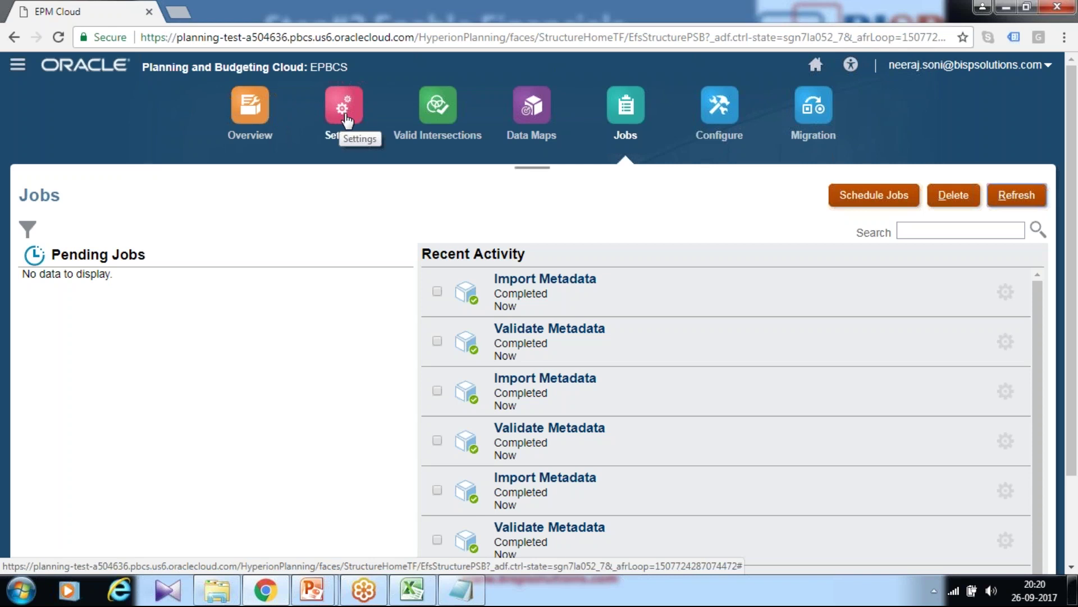
- Return to the Financials configuration and open Planning and Forecast Preparation
click(713, 134)
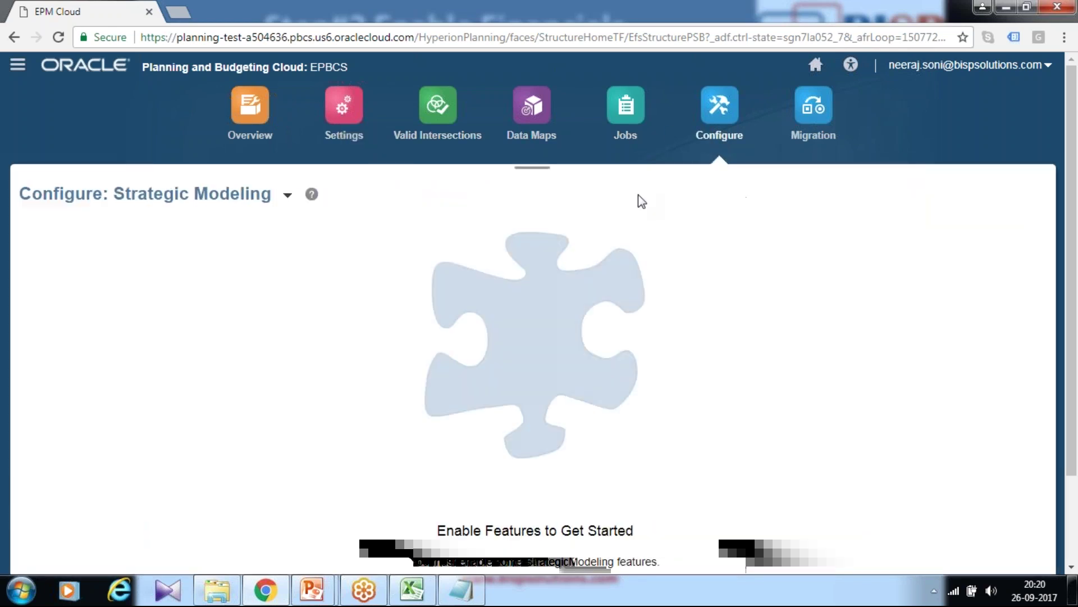
click(287, 195)
click(303, 234)
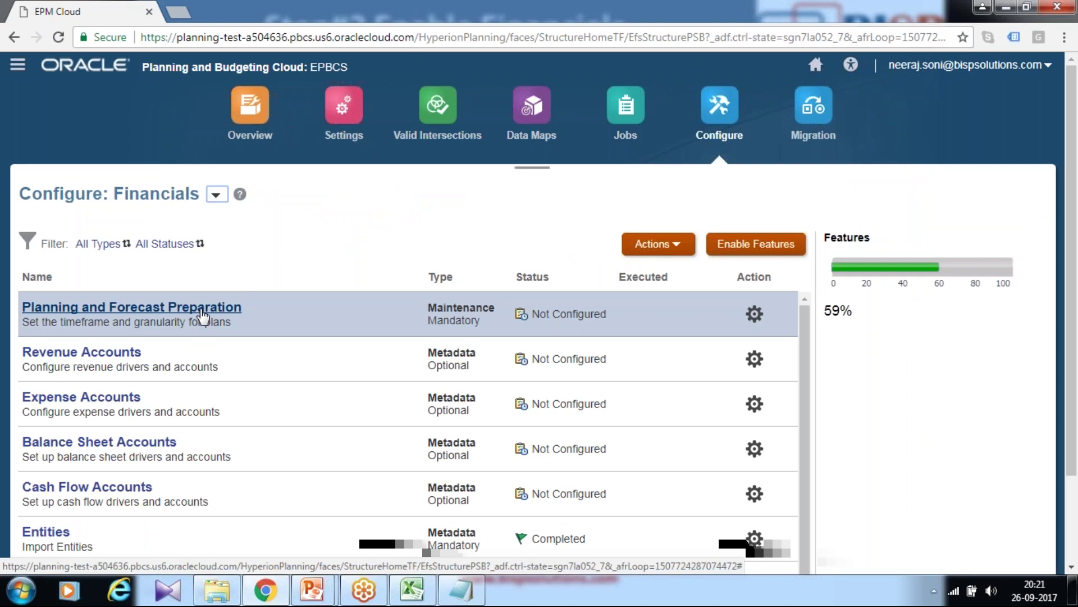
click(203, 314)
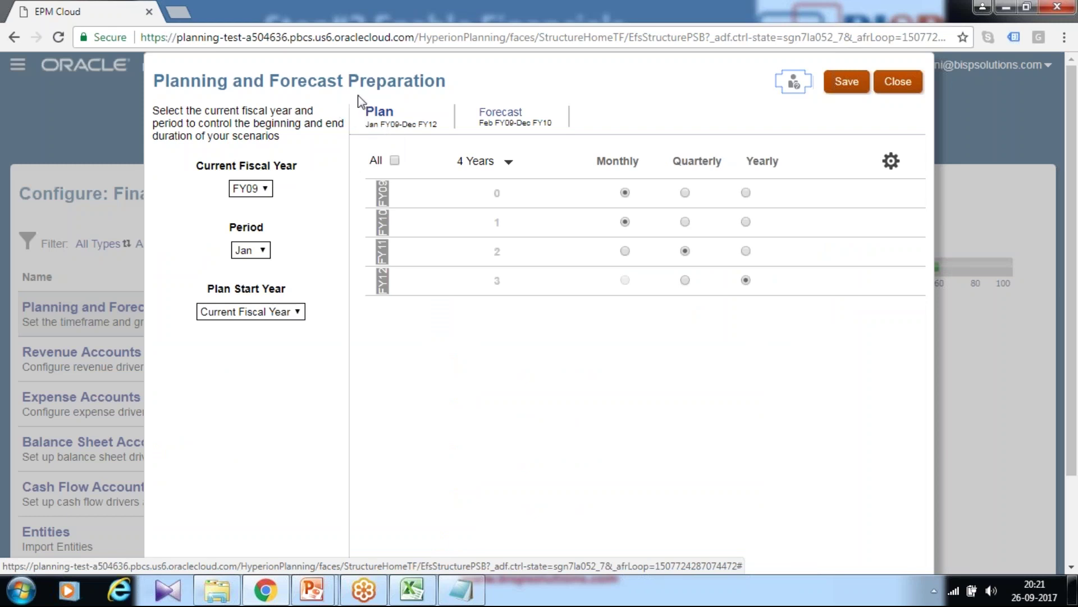
- Switch to the budget consolidation workbook in Excel and examine the monthly Budget, Forecast and Actual columns, starting at May-17
click(411, 590)
click(890, 325)
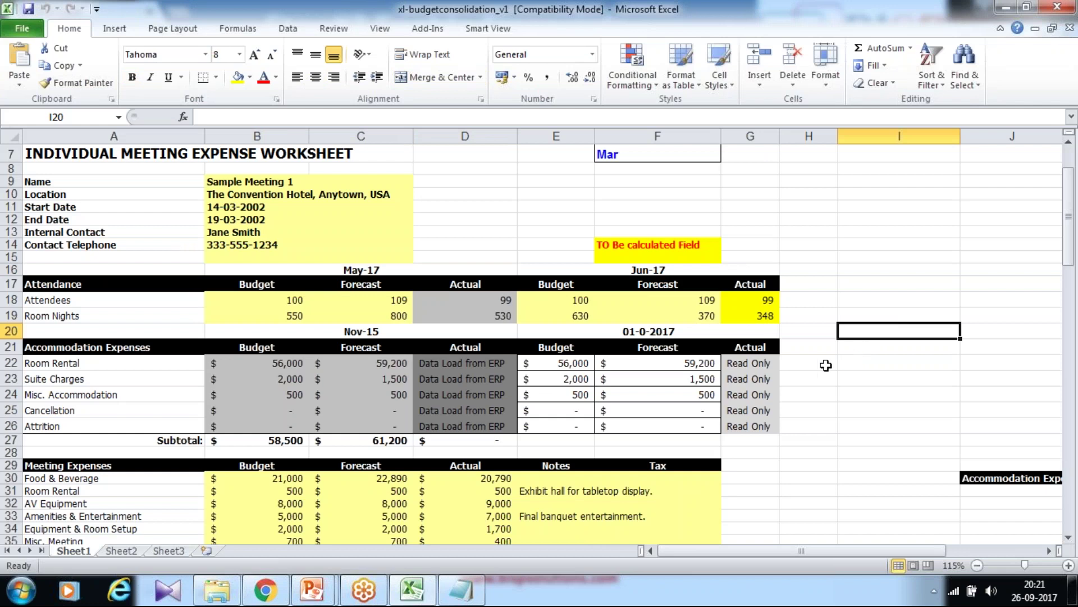
click(391, 274)
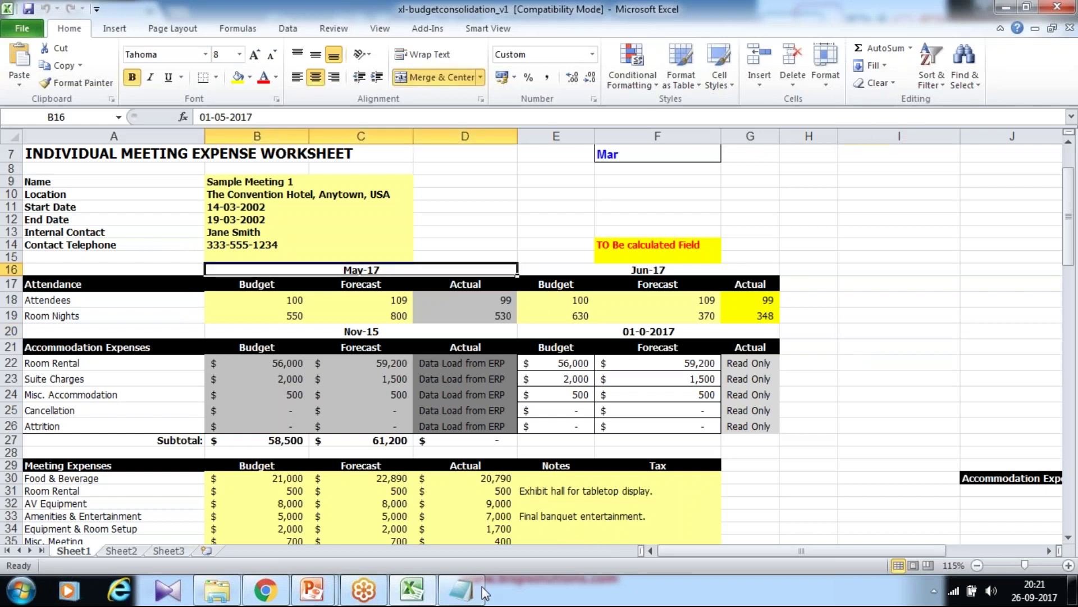
- Switch to the Notepad notes and add the lines "Sep-2017" and "Oct-2017 to Dec-2017" below the year ranges
click(457, 591)
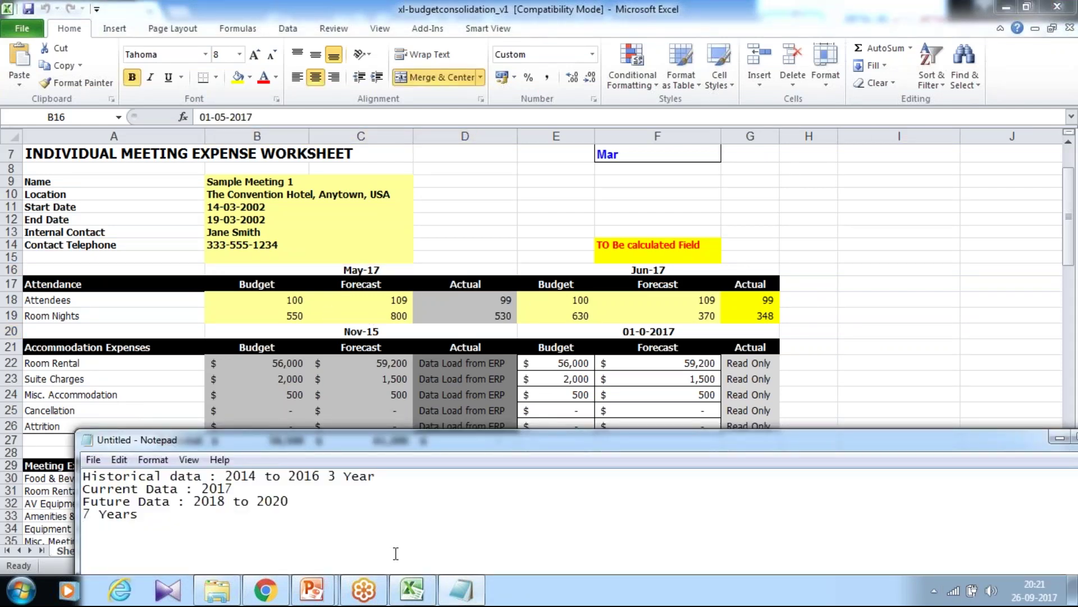
text(Sep-20)
drag(324, 450, 353, 346)
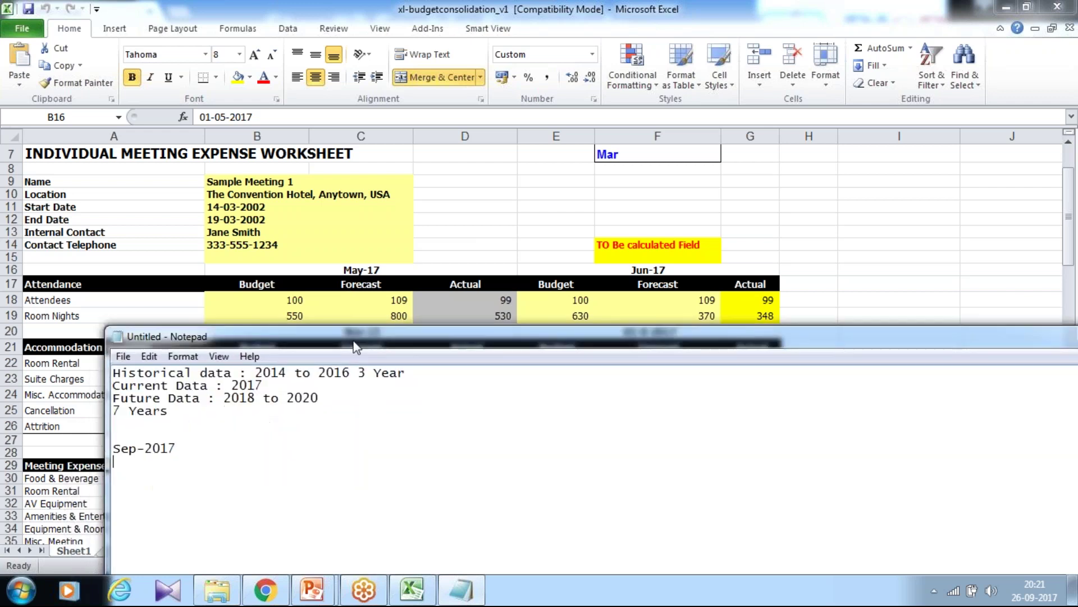
text(Oct-2017 to )
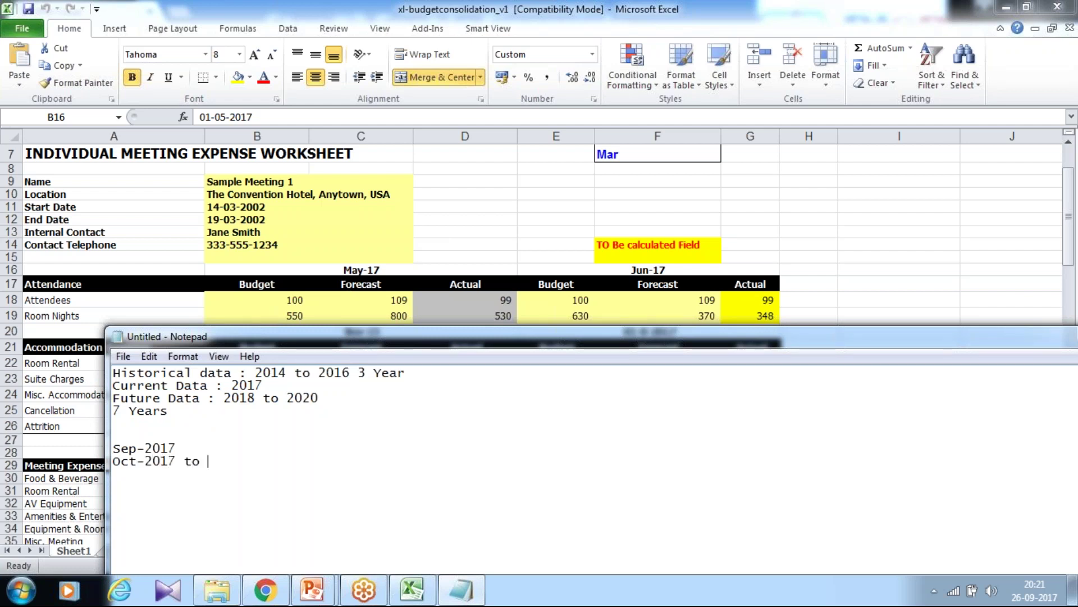
text(Dec-2017)
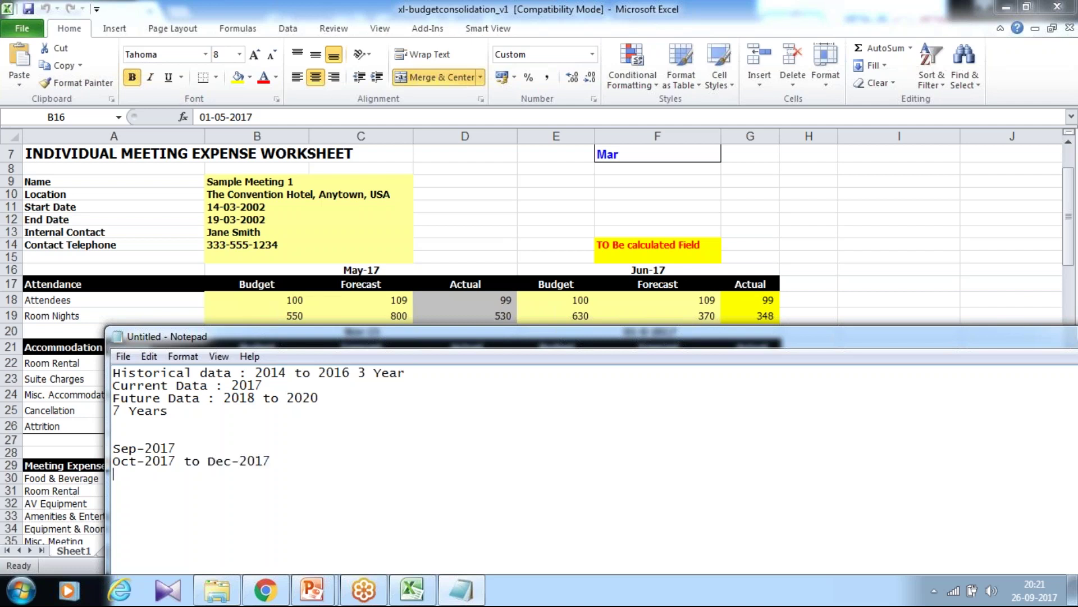
- Label the "Oct-2017 to Dec-2017" line with "Forecast :" and add a "Budget" line beneath it
key(Return)
text(Pla)
key(BackSpace)
key(BackSpace)
key(BackSpace)
key(Return)
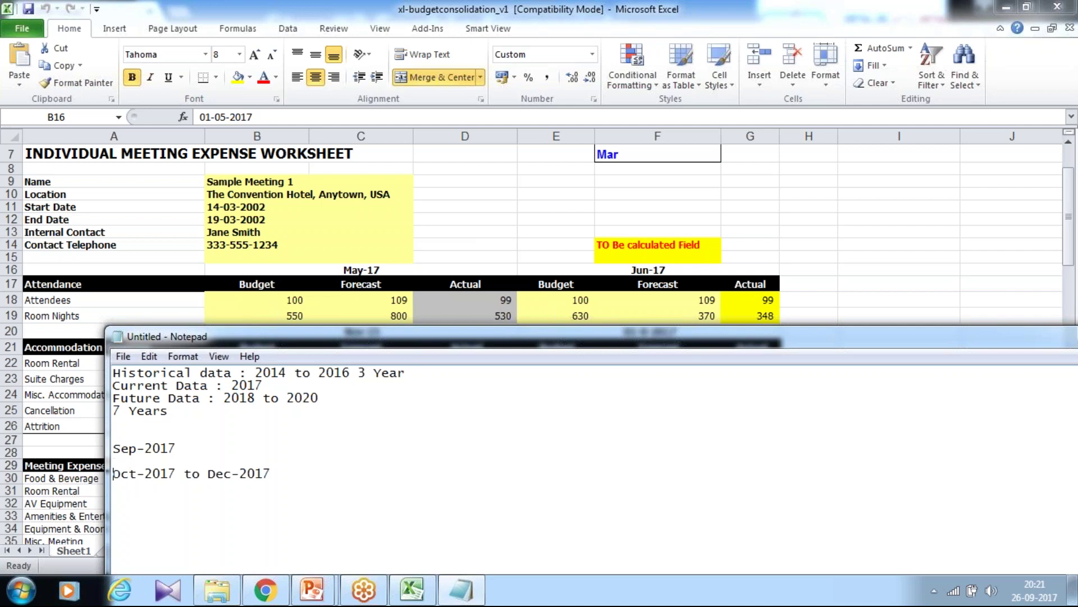
text(Foreca)
key(BackSpace)
text(:)
key(Down)
text(Budget )
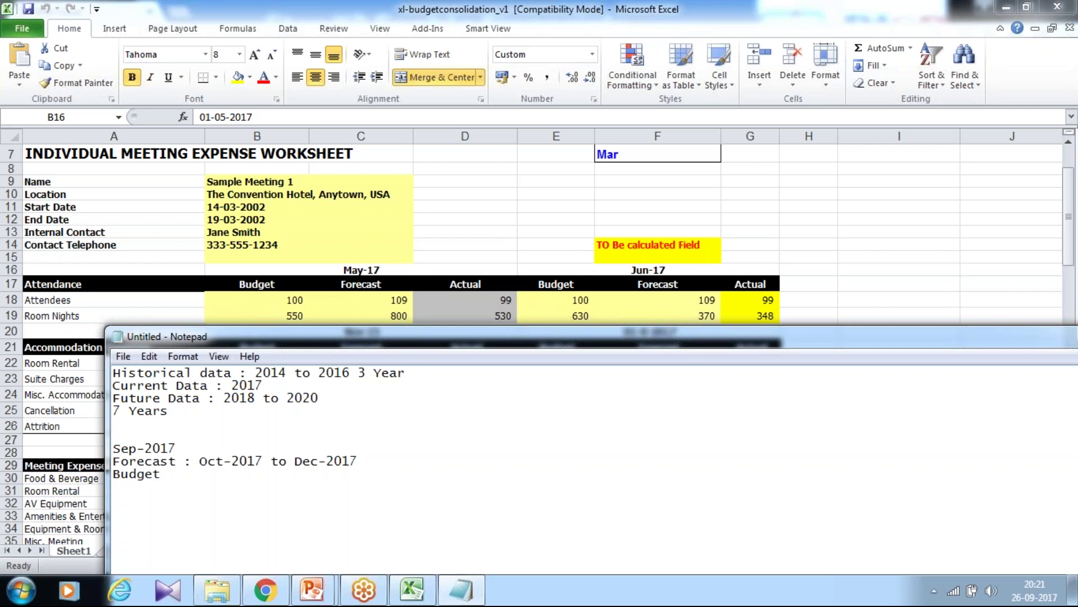
- Add an indented hierarchy below Budget reading "Year", "Qtr<---Budget" and "Month<---Forecast"
text(Year)
key(Return)
text(Qt)
text(Month)
text(r<---Budget)
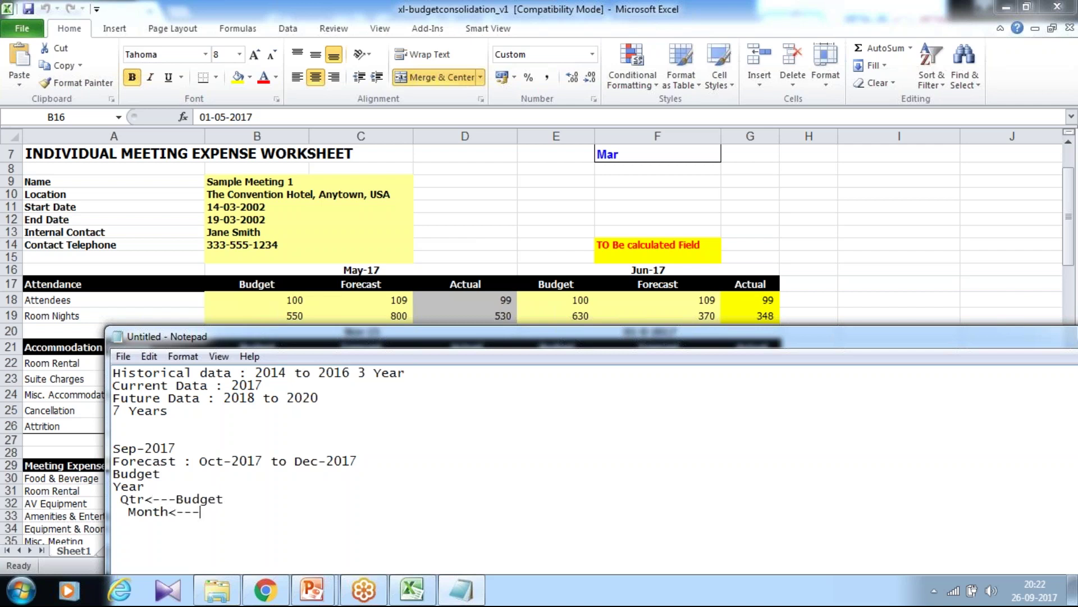
text(orecast)
- Append "1 Year Forecast" to the Forecast line and "5 Year Budget" to the Budget line
click(204, 474)
text(1 Year Forecast)
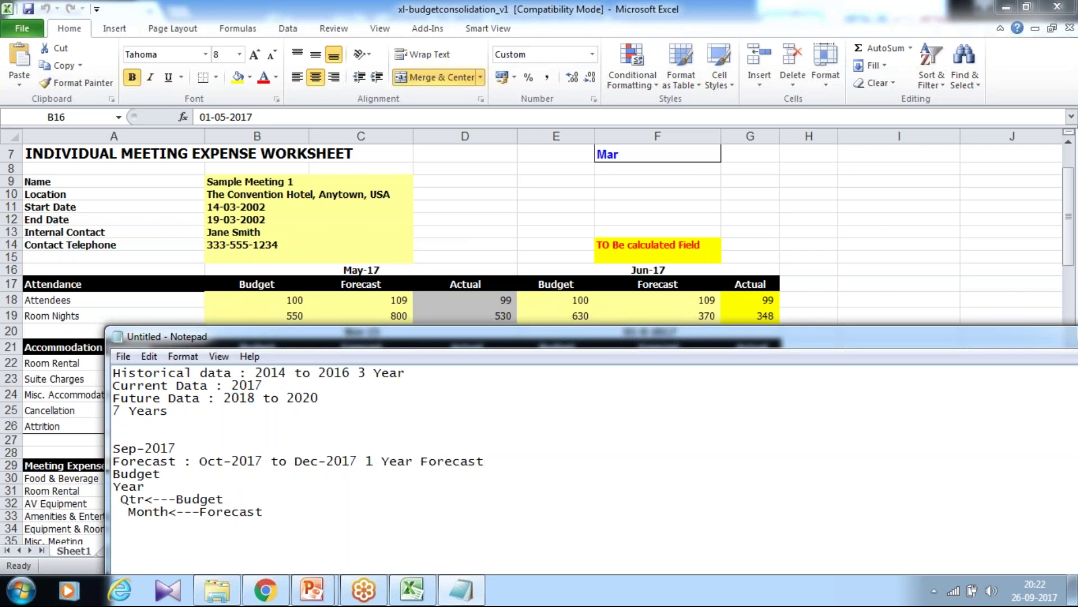
text(5 Year Budget)
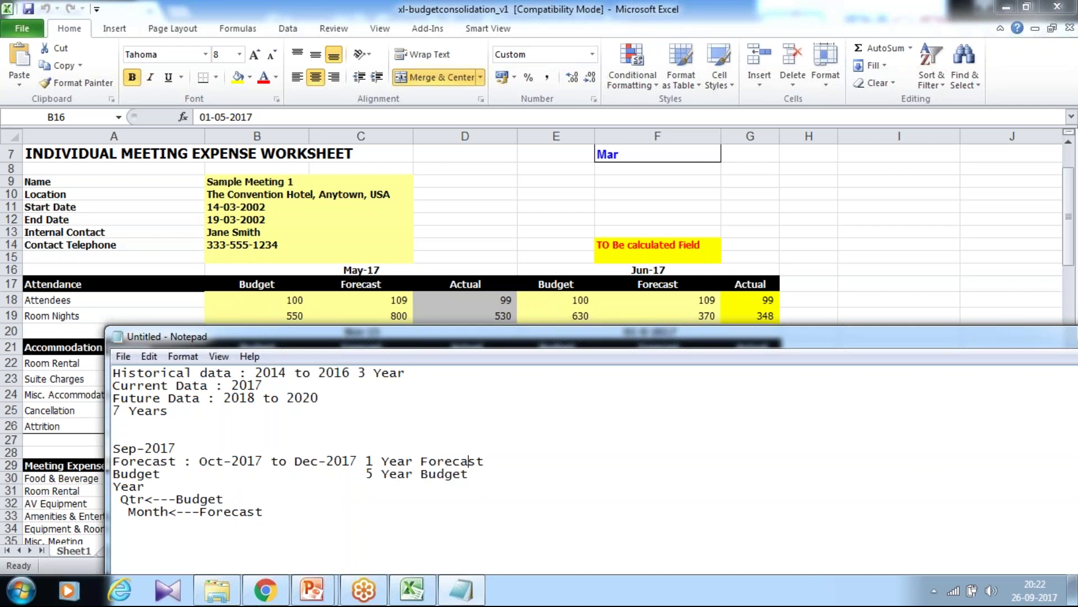
- Switch to Planning and Forecast Preparation in Chrome and, with the Plan scenario shown, set the current fiscal year to FY15
click(260, 596)
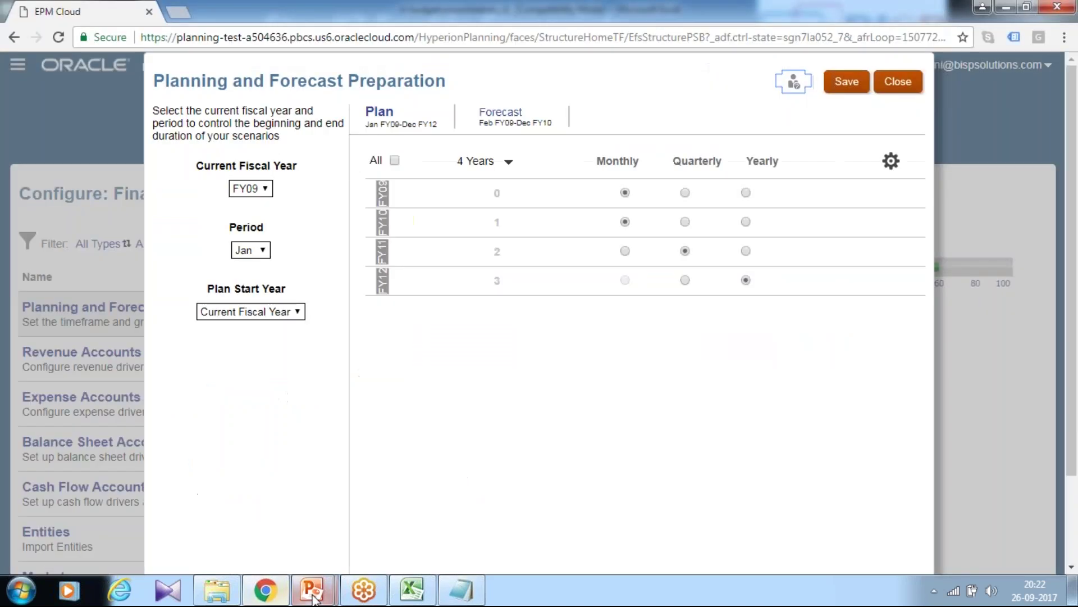
click(387, 118)
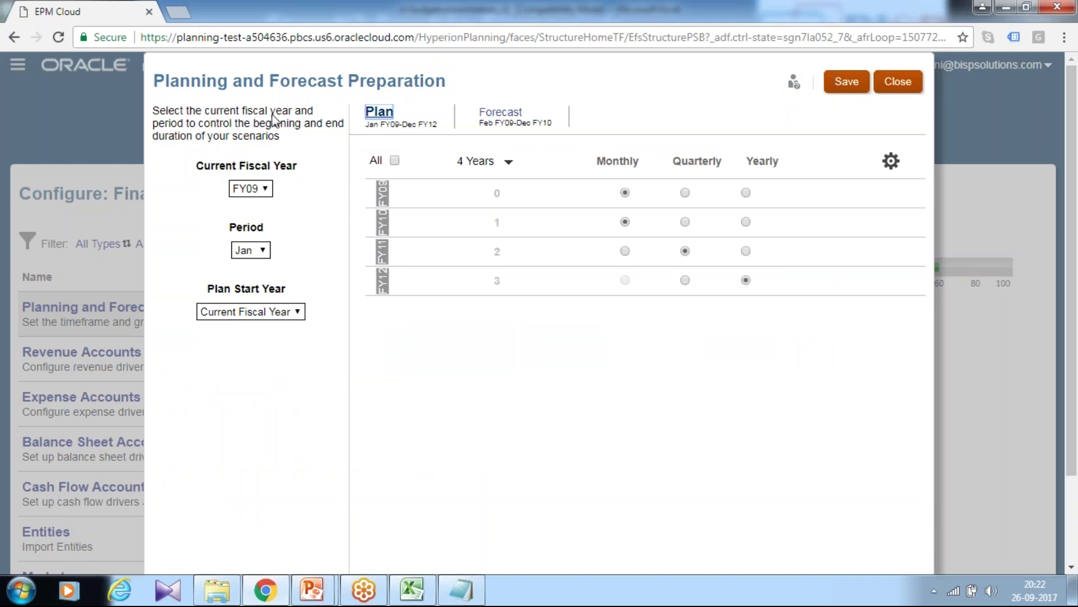
click(247, 189)
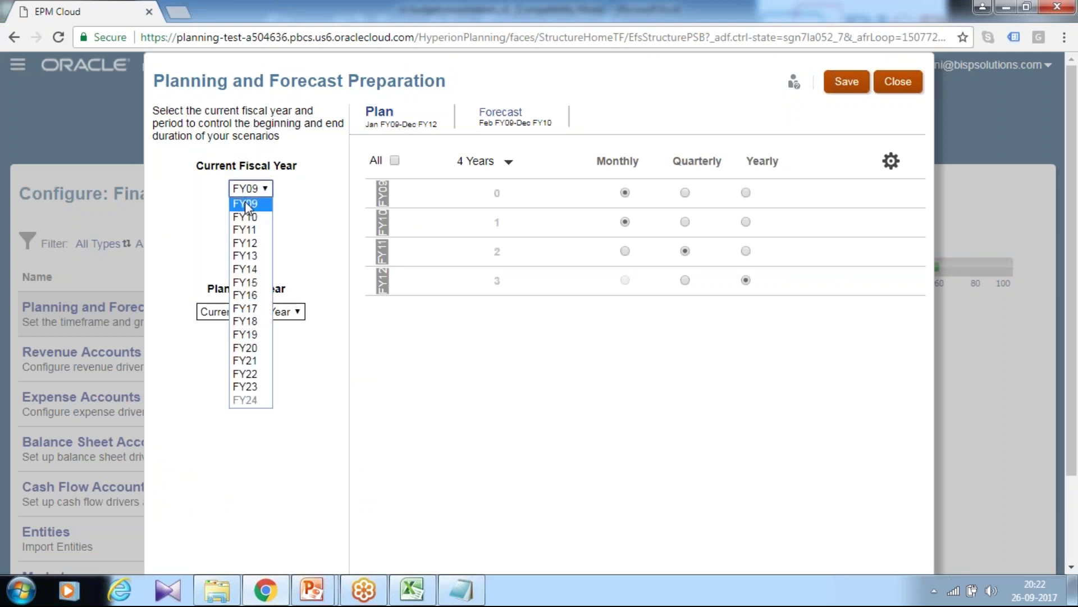
click(250, 308)
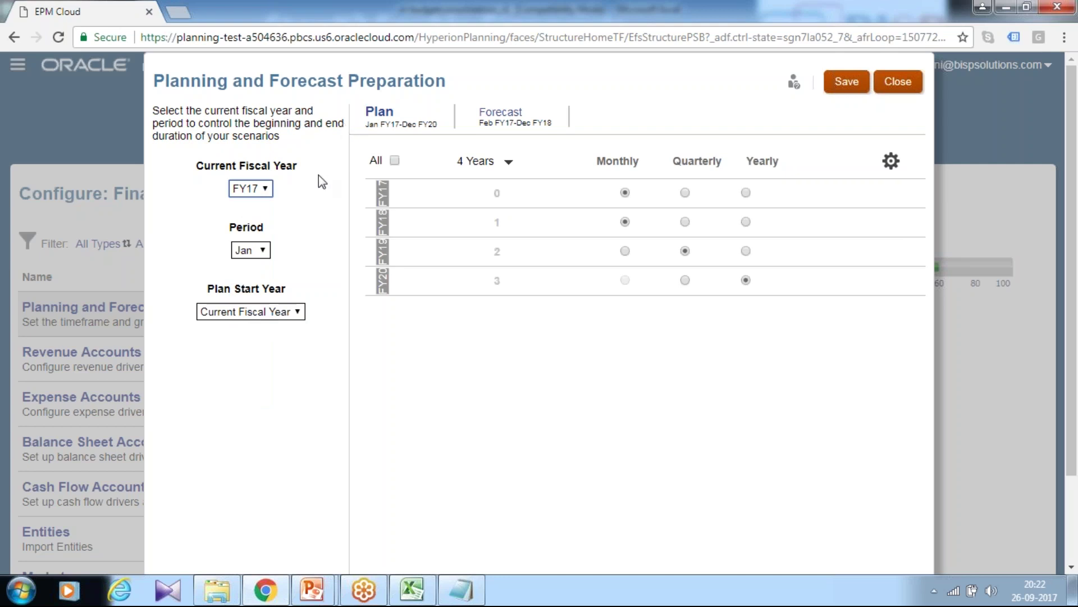
click(266, 200)
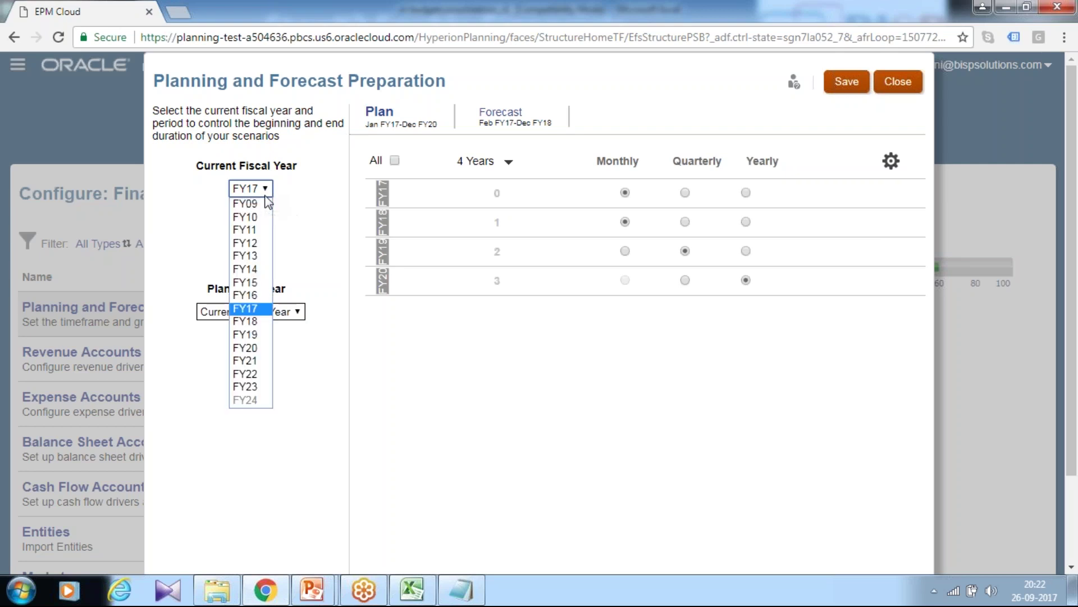
click(253, 282)
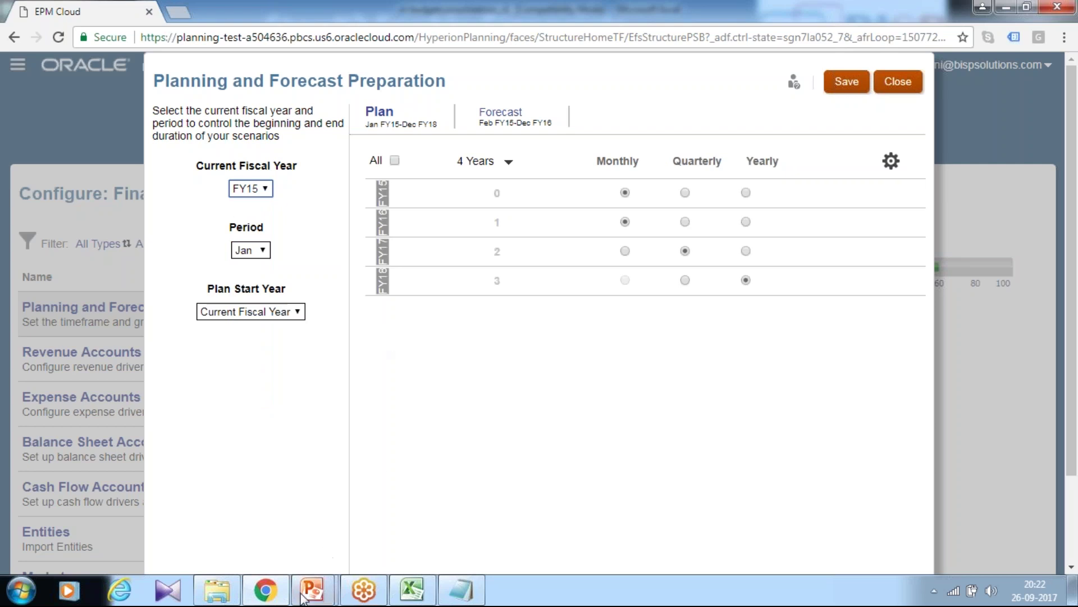
- Consult the Enable Financials slide in PowerPoint, return to Chrome and set the period to Jun
mouse_move(312, 589)
click(387, 520)
click(550, 405)
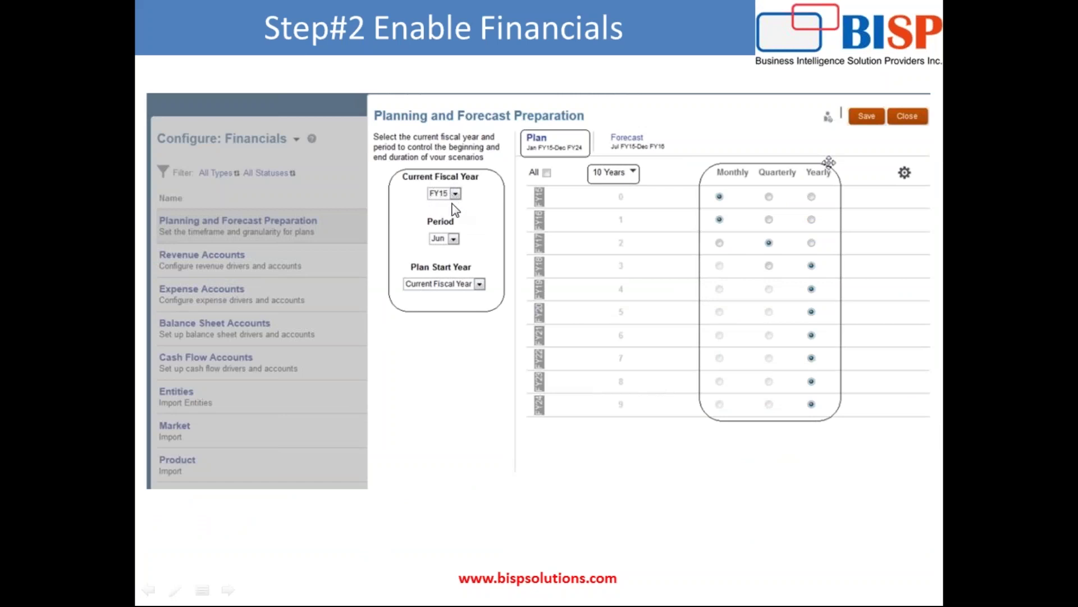
key(alt+Tab)
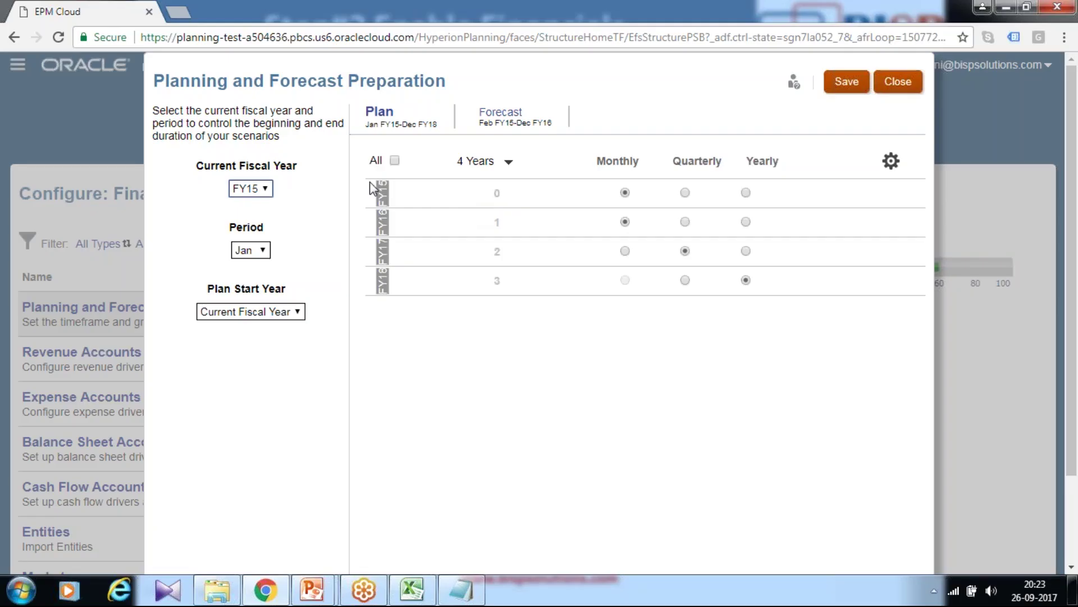
click(242, 254)
click(246, 333)
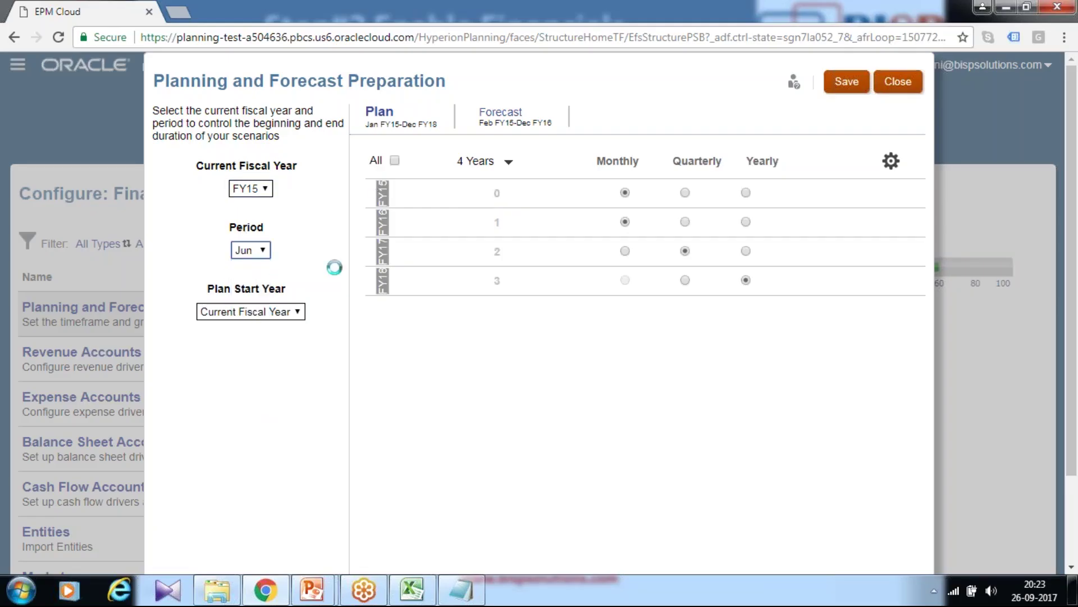
- Set the Plan scenario's duration to 10 years, check each year's granularity and save, accepting the current-year change
click(489, 165)
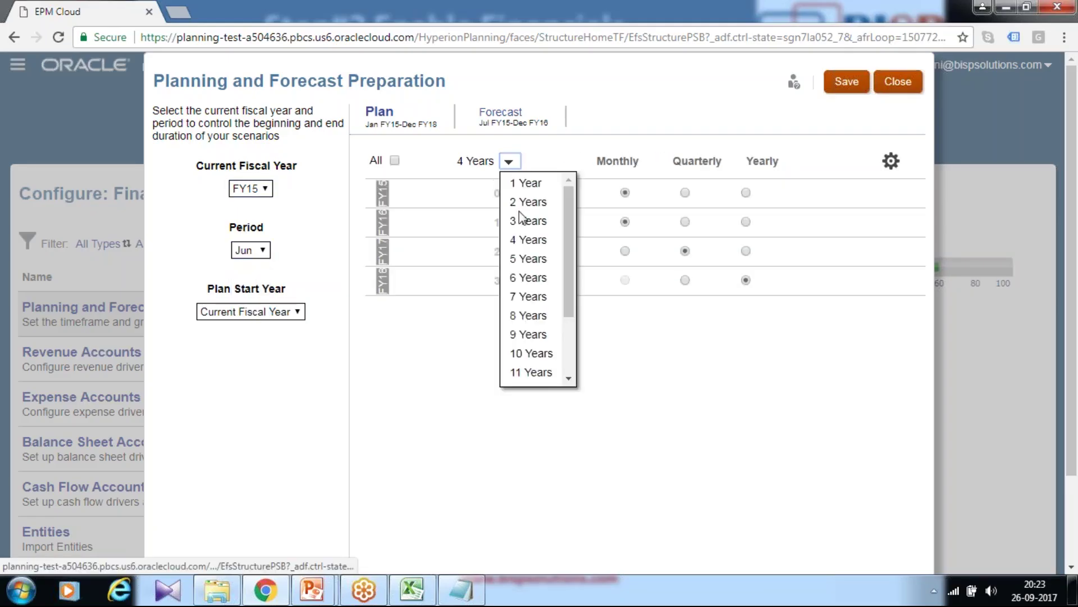
click(523, 352)
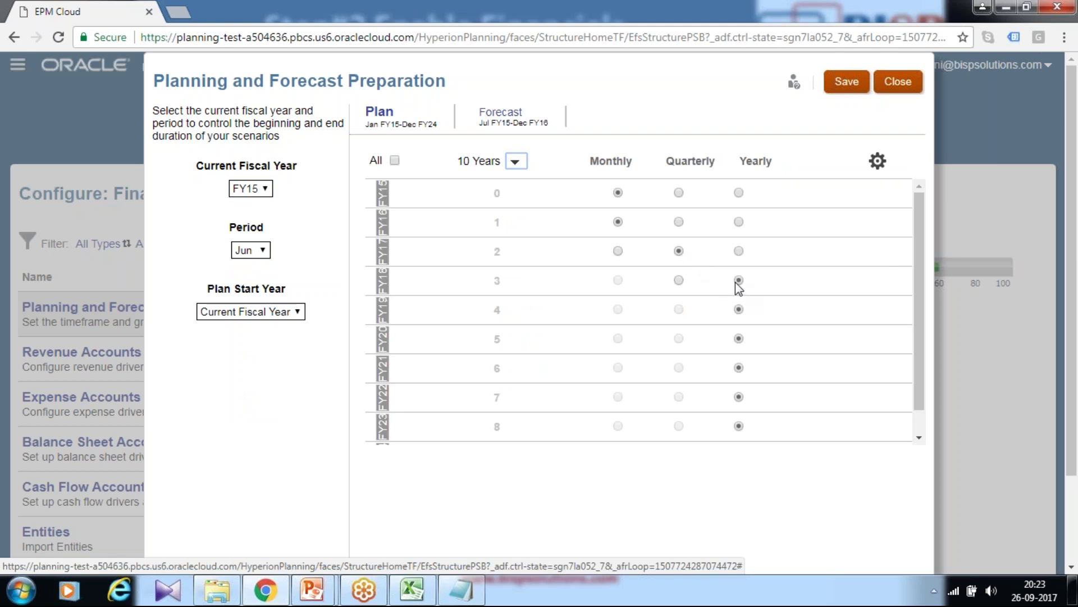
scroll(744, 449, down, 3)
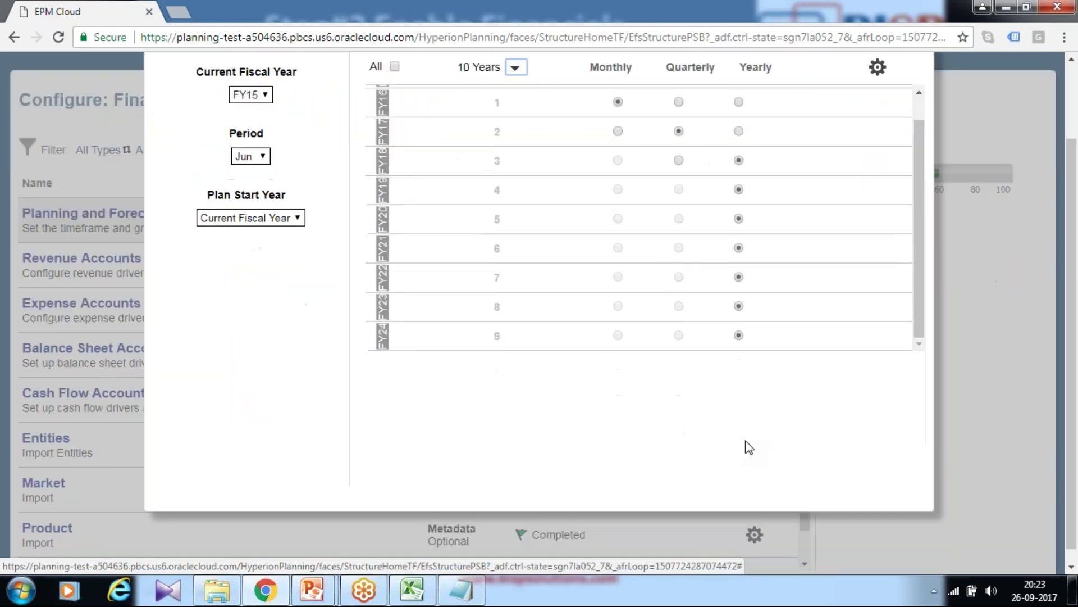
scroll(776, 337, up, 3)
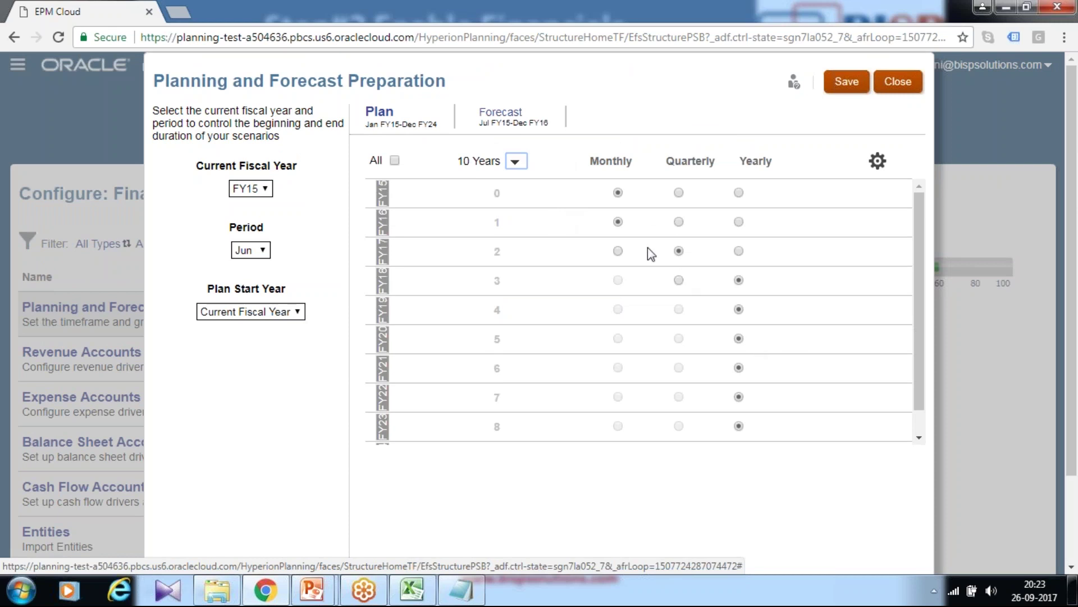
click(840, 88)
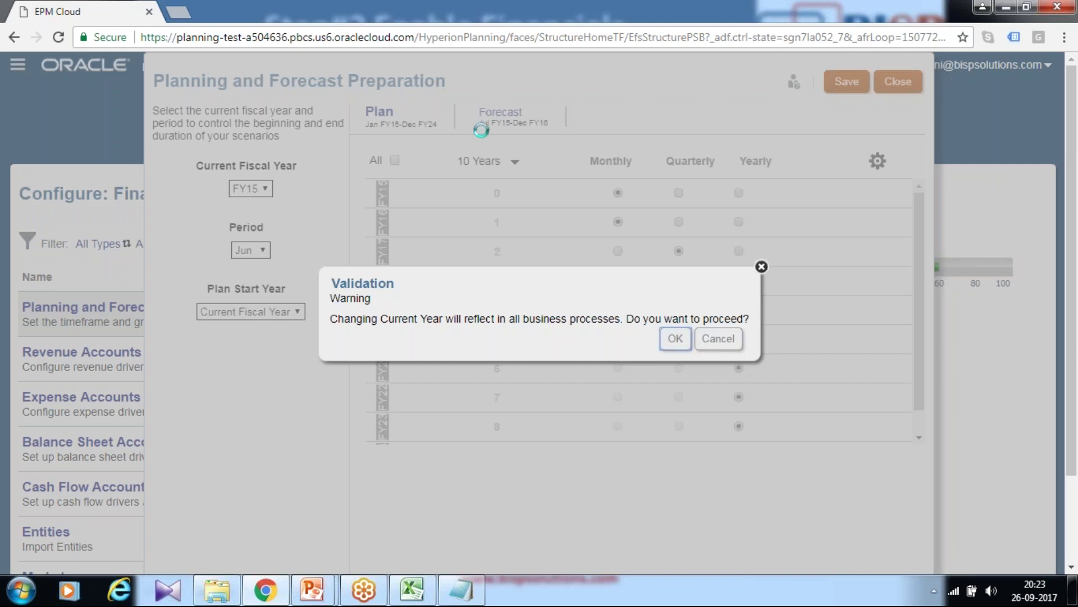
key(Return)
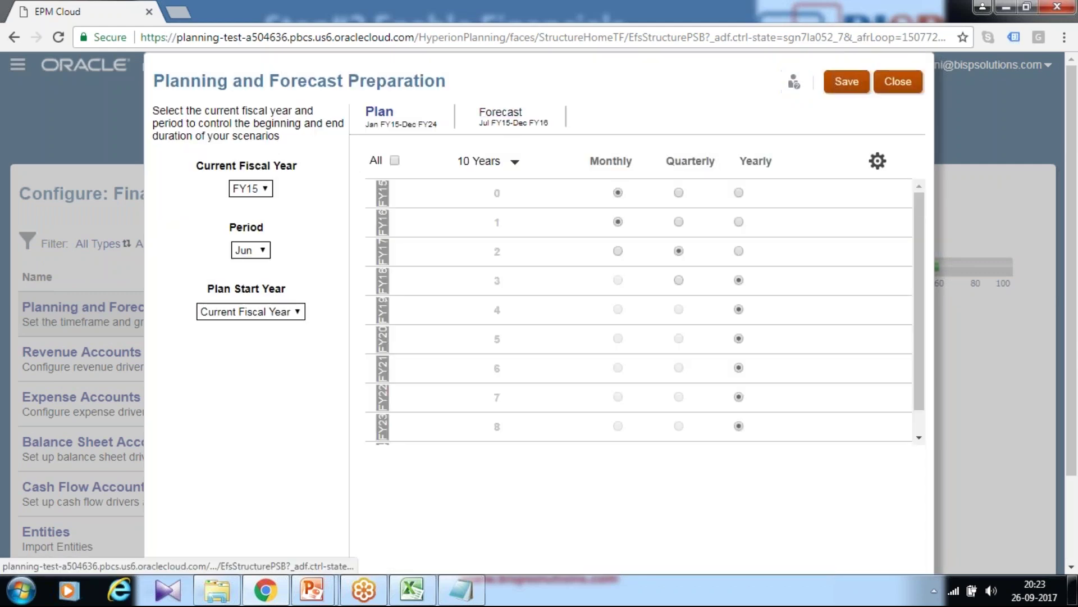
- Set the Forecast scenario to 10 years, with quarterly granularity for FY17 and yearly from FY18 onward
click(505, 113)
click(509, 163)
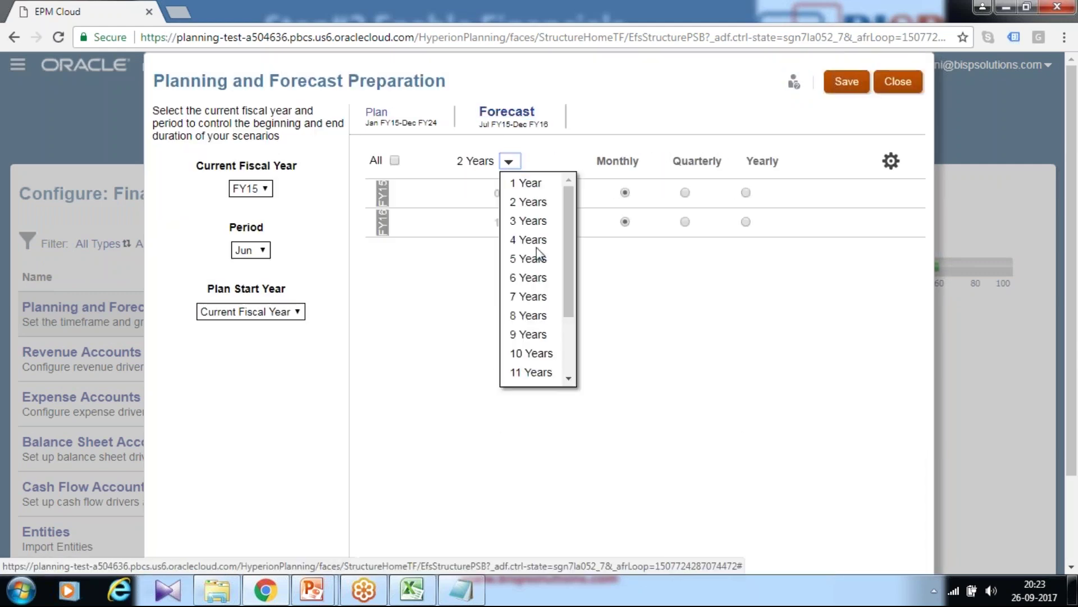
click(538, 353)
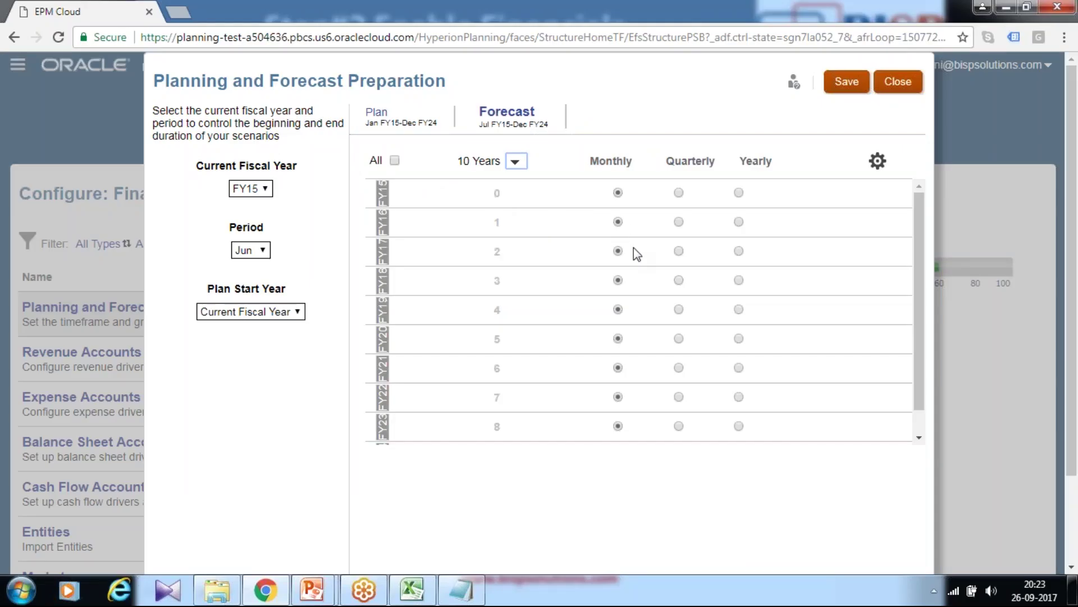
click(679, 251)
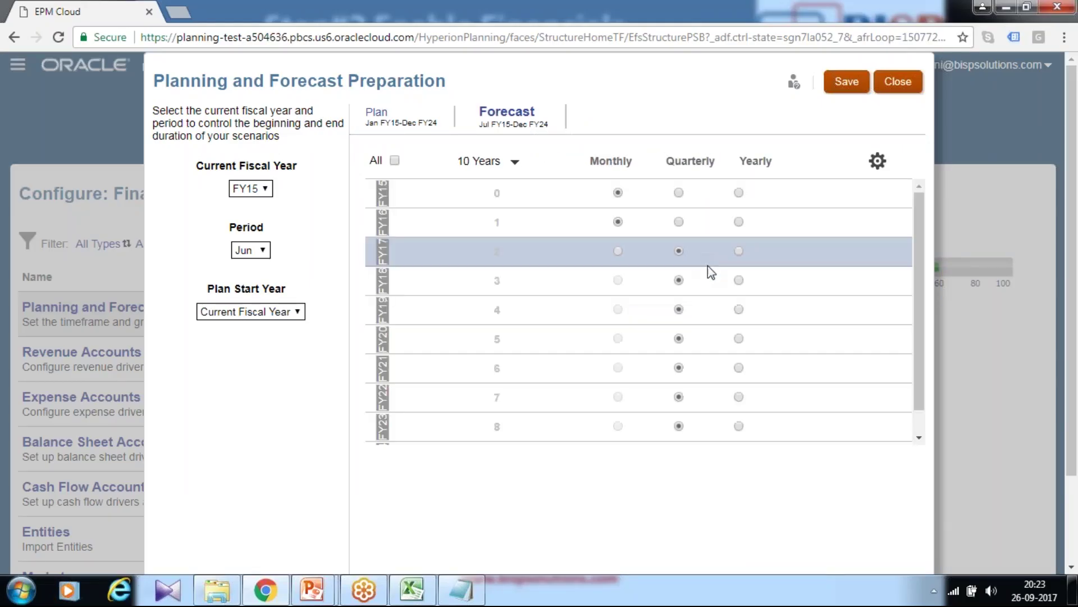
click(738, 280)
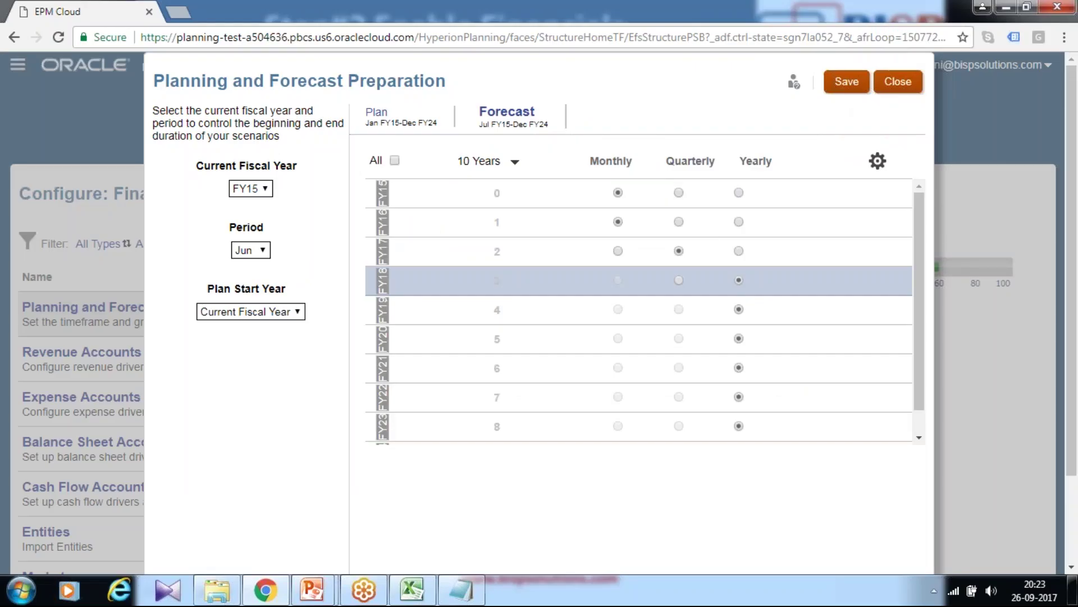
- Save the Forecast timeframe, accept the confirmation and close Planning and Forecast Preparation
click(865, 89)
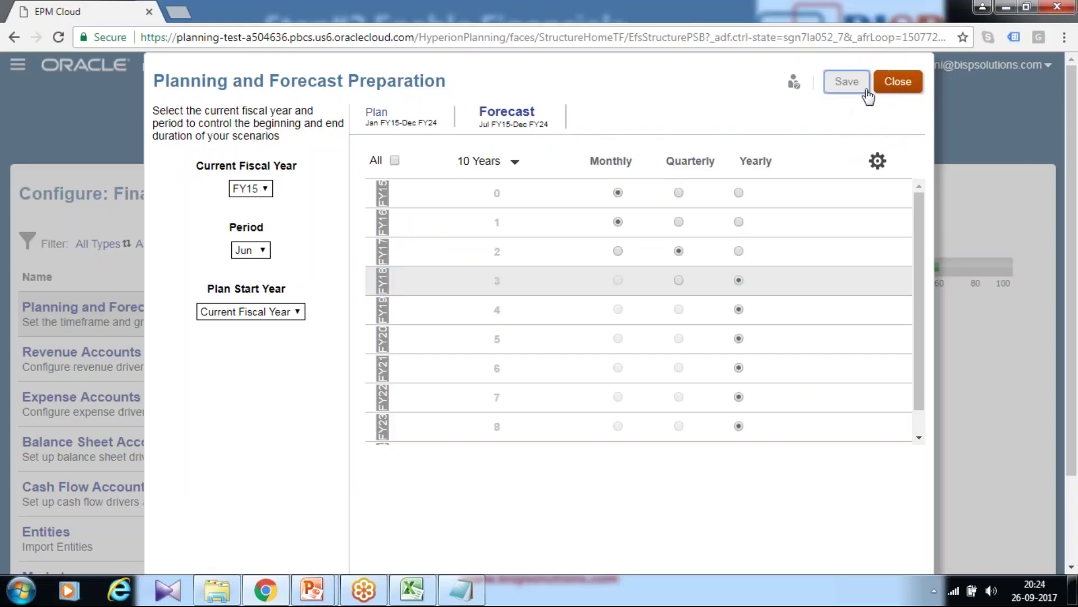
click(674, 338)
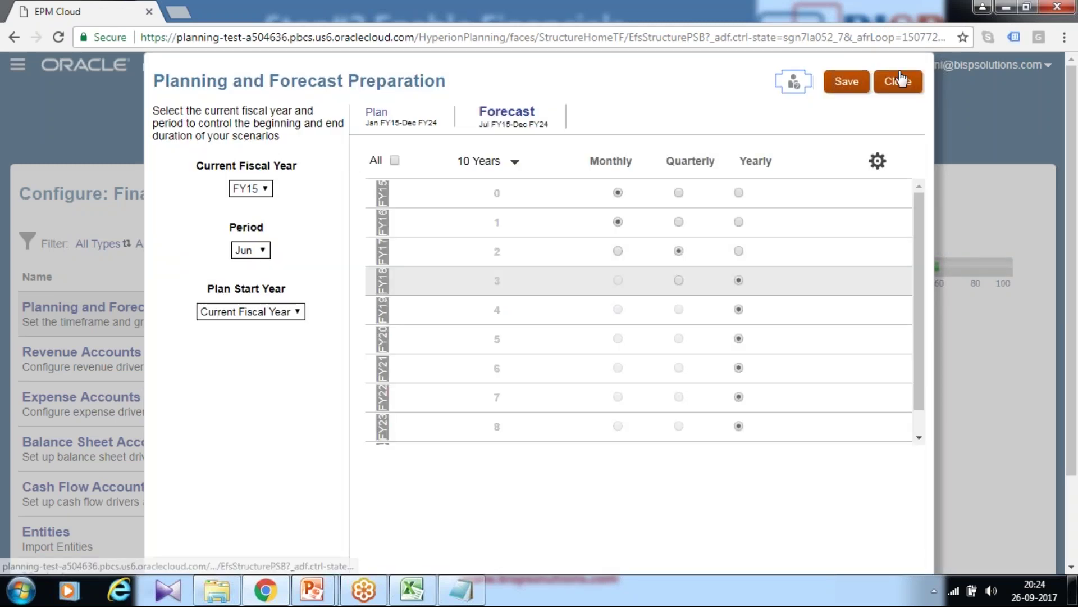
click(901, 79)
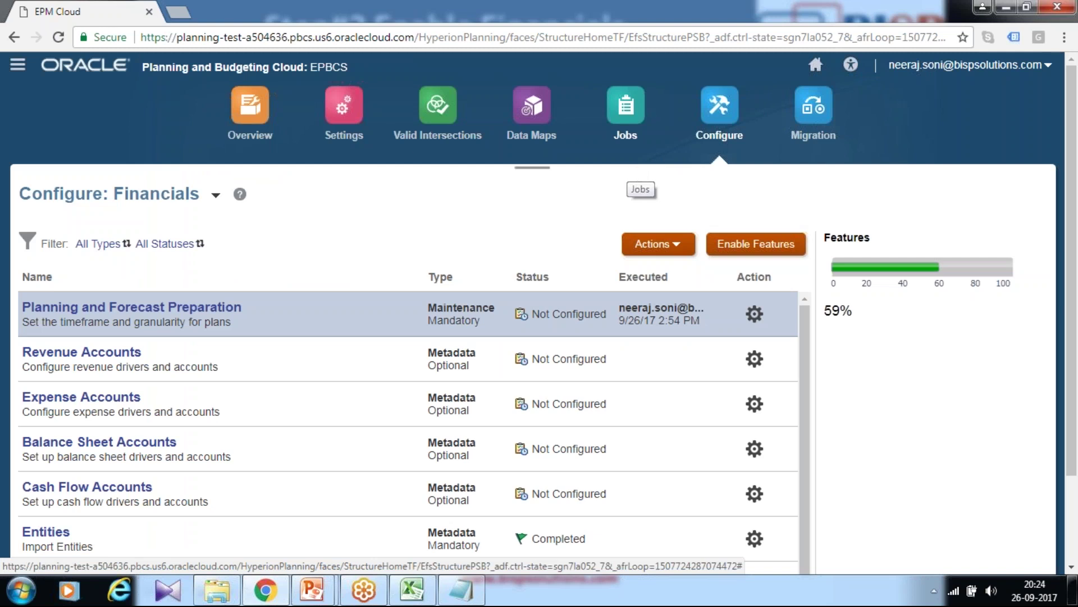
- Open the application settings and set the number format's thousands separator to Comma
click(349, 146)
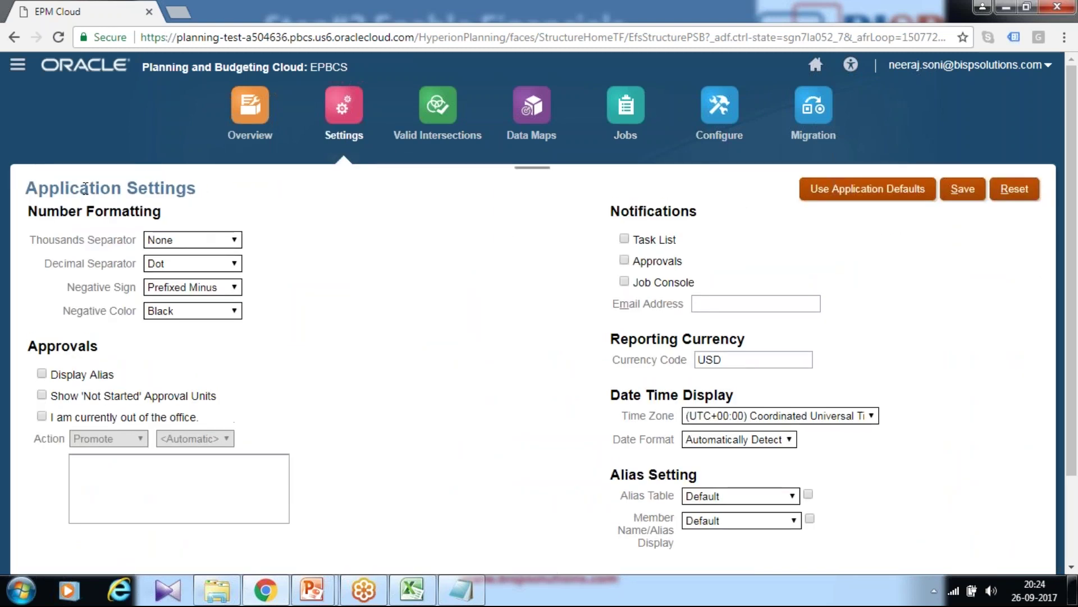
click(179, 239)
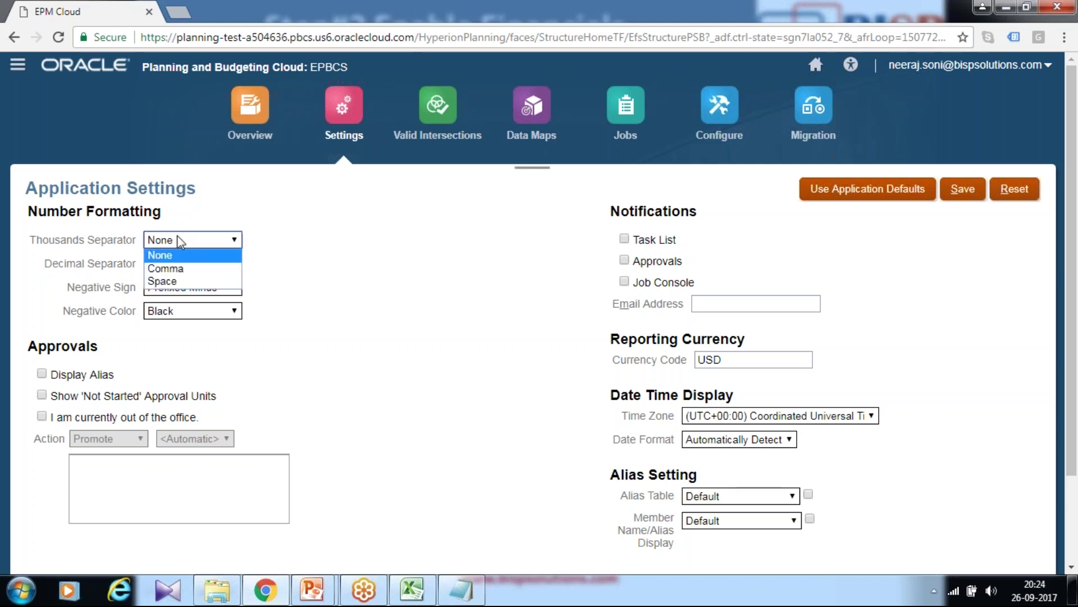
click(183, 267)
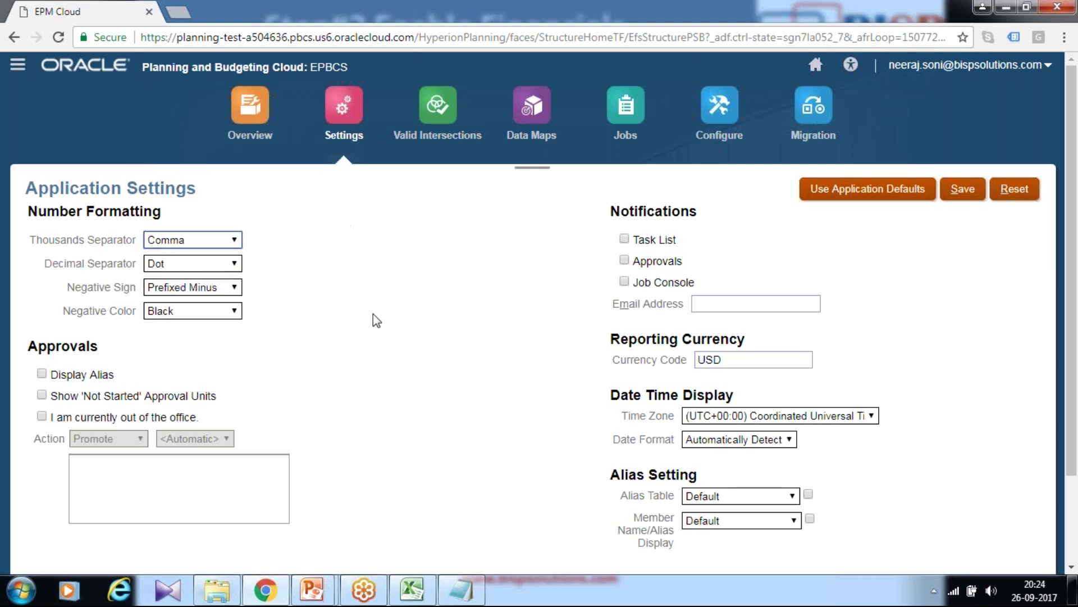
- Switch to Notepad and add the example numbers 100,000 and 1,00,000 on separate lines below the existing notes
click(461, 589)
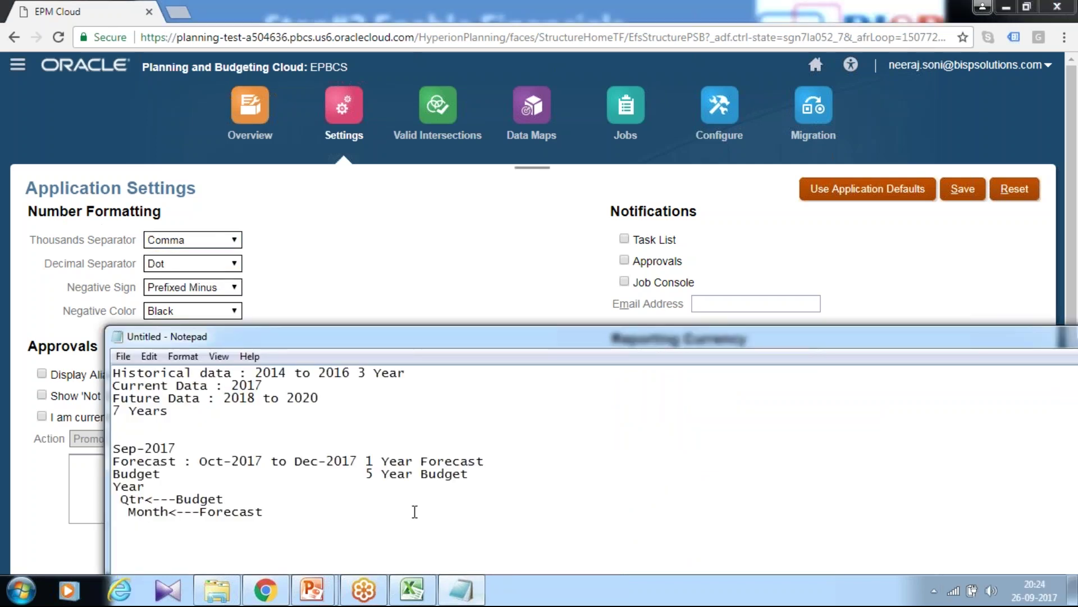
key(Return)
text(`0)
key(BackSpace)
key(BackSpace)
text(100)
text(,000 )
text(1,00)
text(,000)
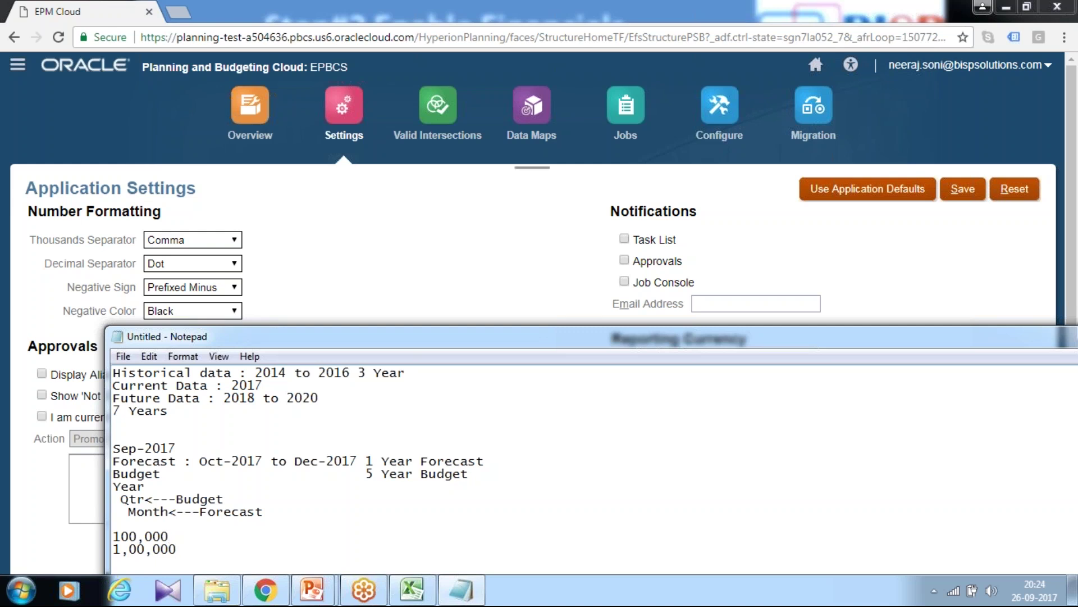
key(Up)
drag(294, 339, 460, 339)
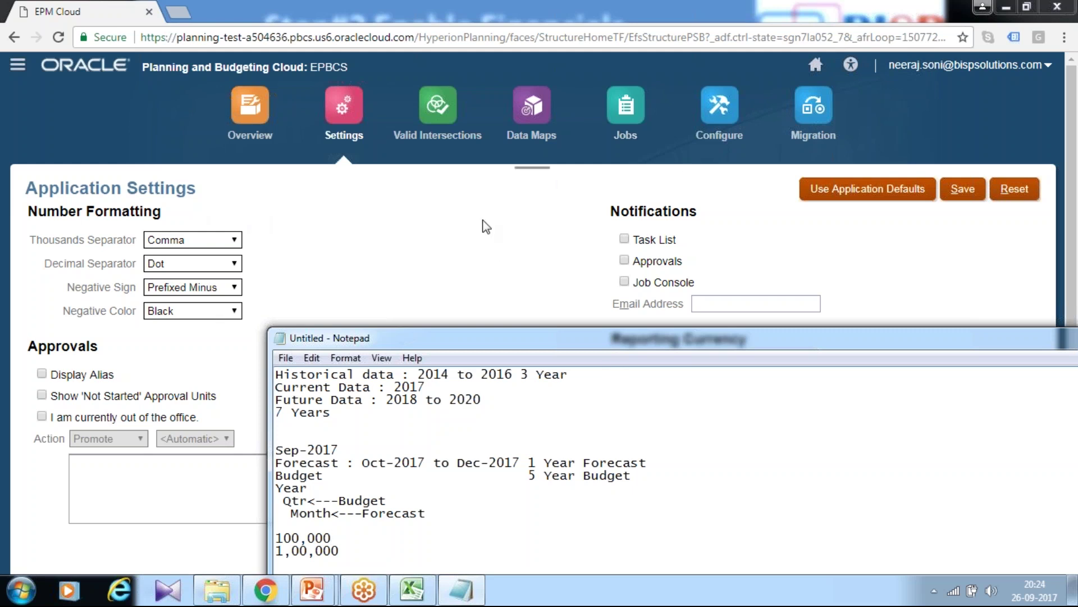
- Return to the browser, save the application settings and accept the confirmation
click(953, 202)
click(960, 191)
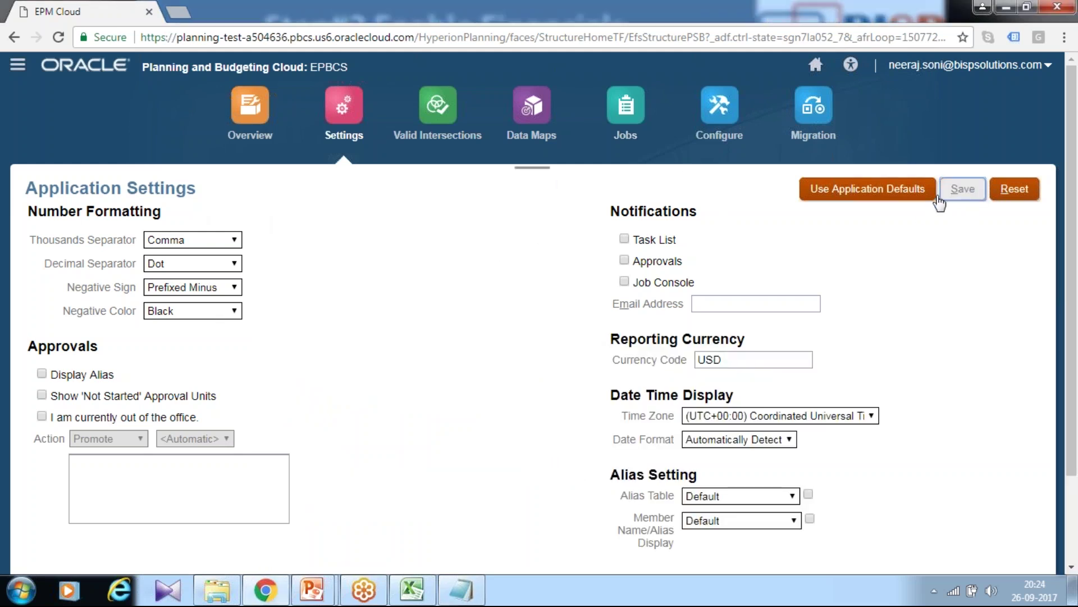
click(581, 199)
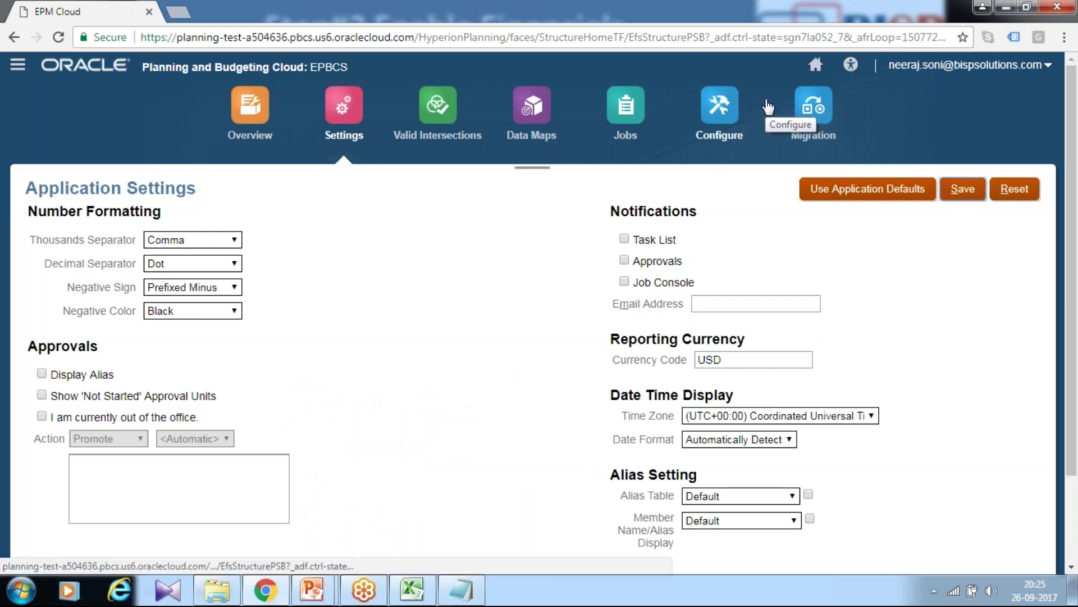
- Open the user variables from the home page and set the Currency variable's member to USD
click(816, 65)
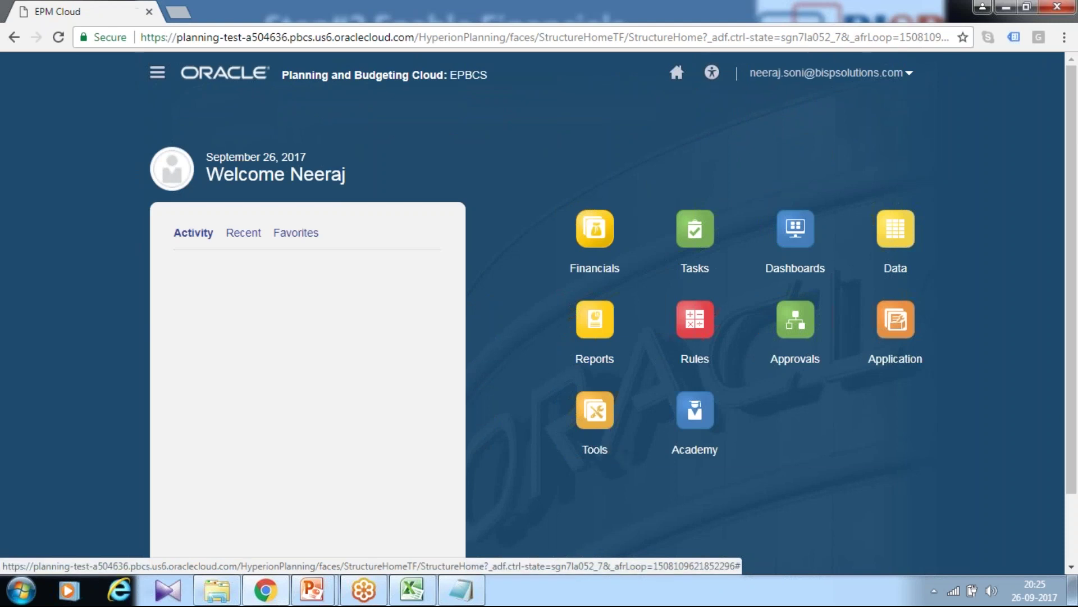
click(604, 441)
scroll(697, 340, down, 4)
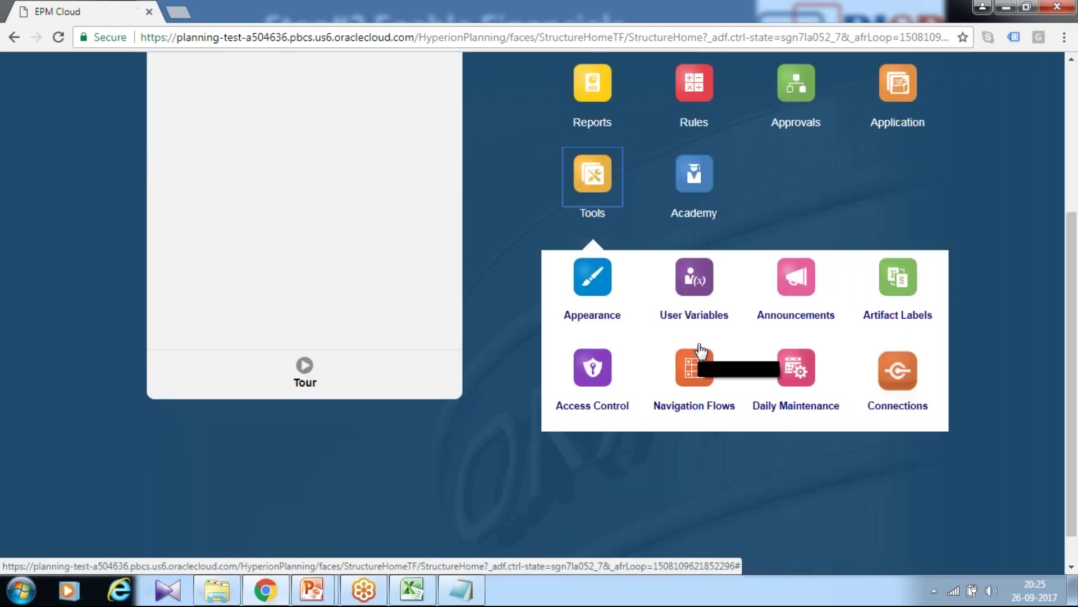
click(699, 315)
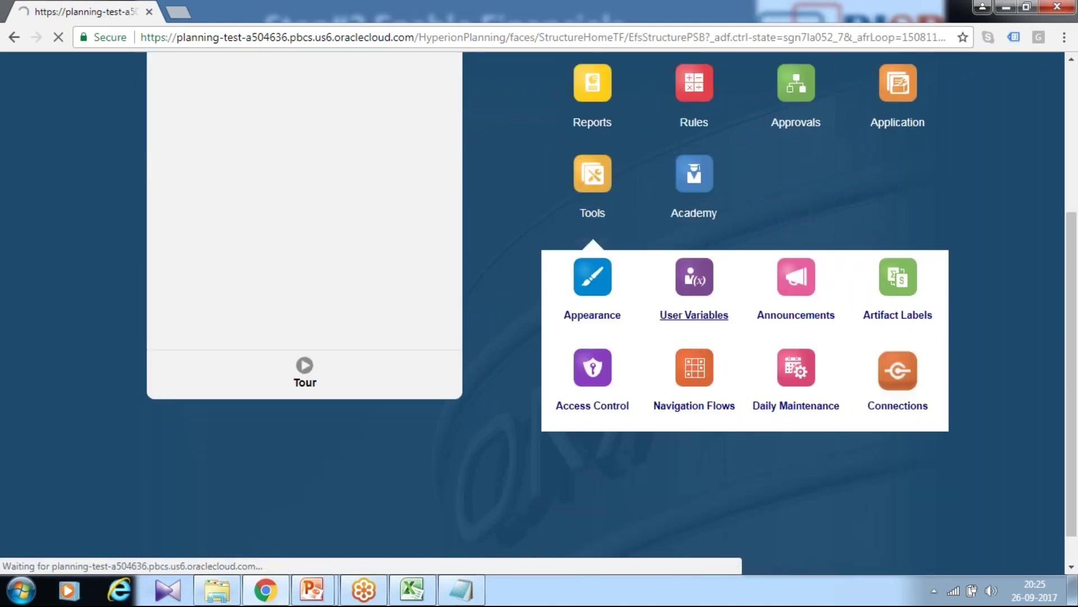
click(439, 247)
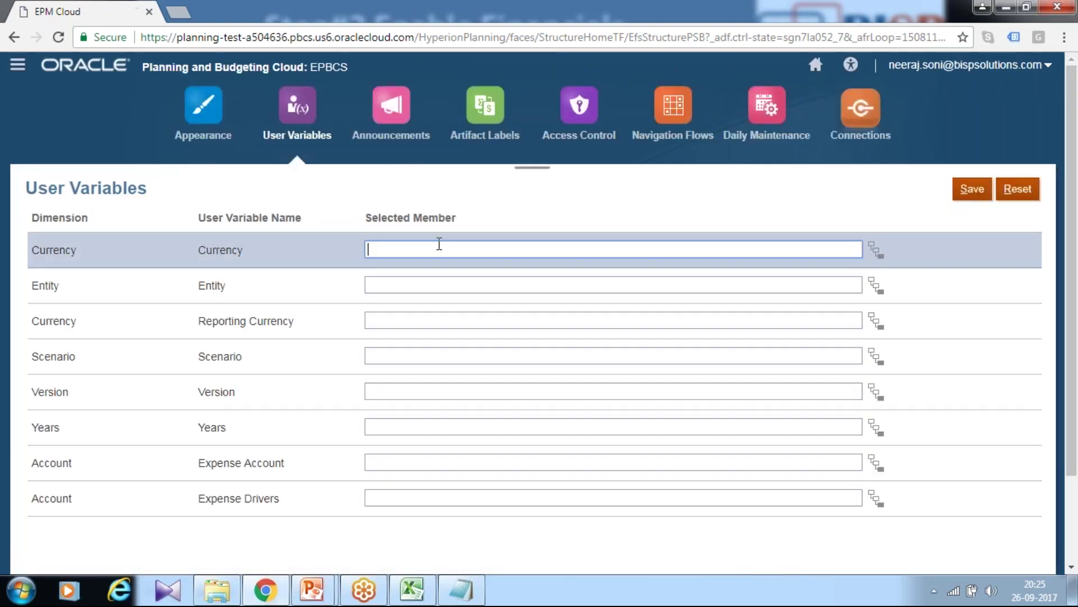
text(USD)
key(Tab)
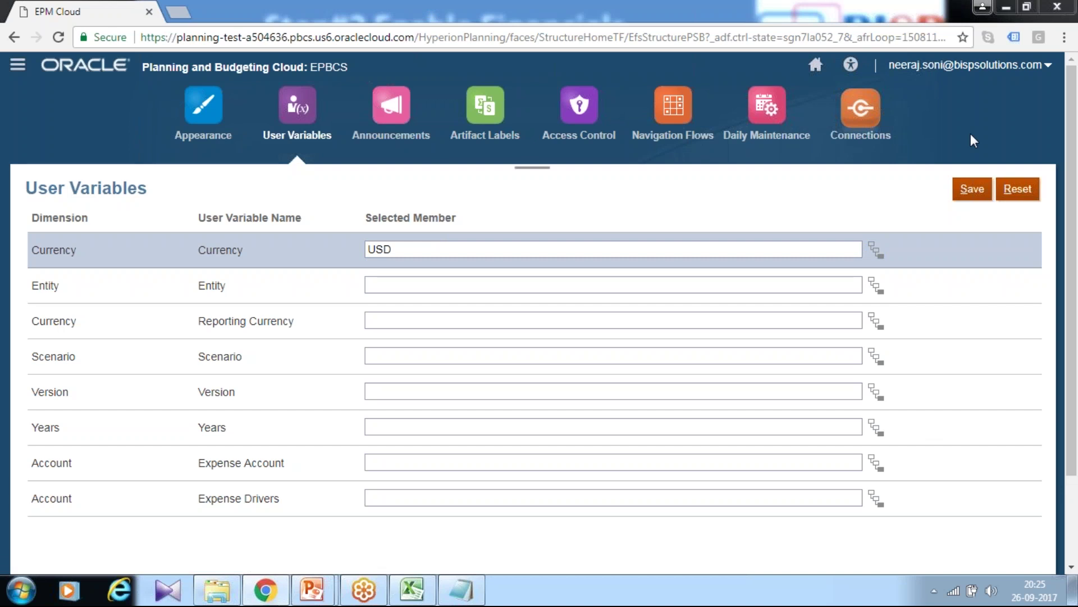
- Check the reference members in the PowerPoint slide show and set the Entity user variable to Sales US
click(337, 287)
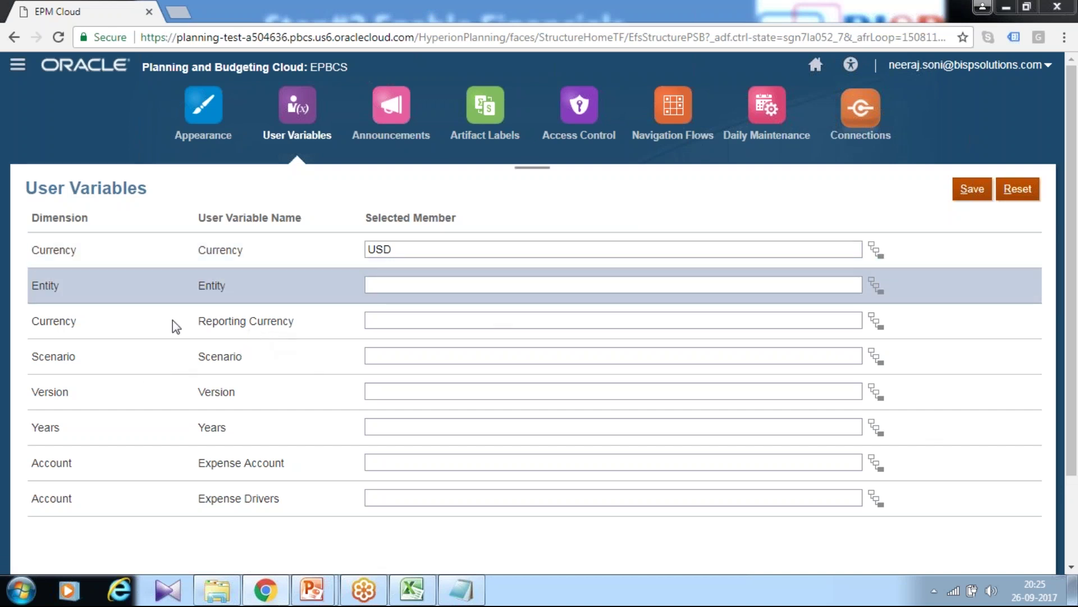
key(alt+Tab)
key(alt+Tab)
mouse_move(333, 594)
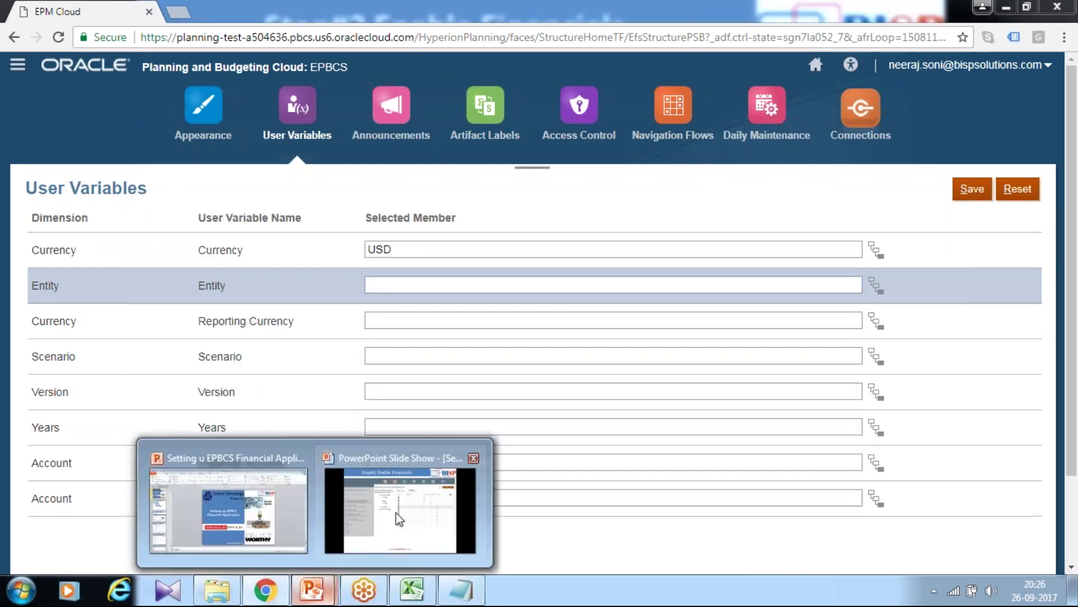
click(410, 511)
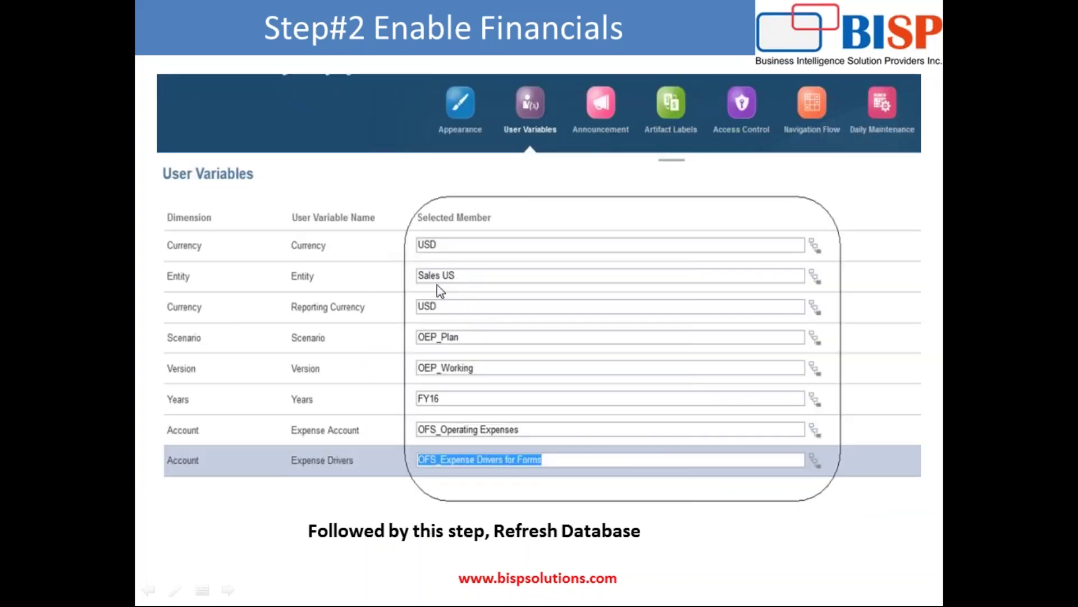
key(alt+Tab)
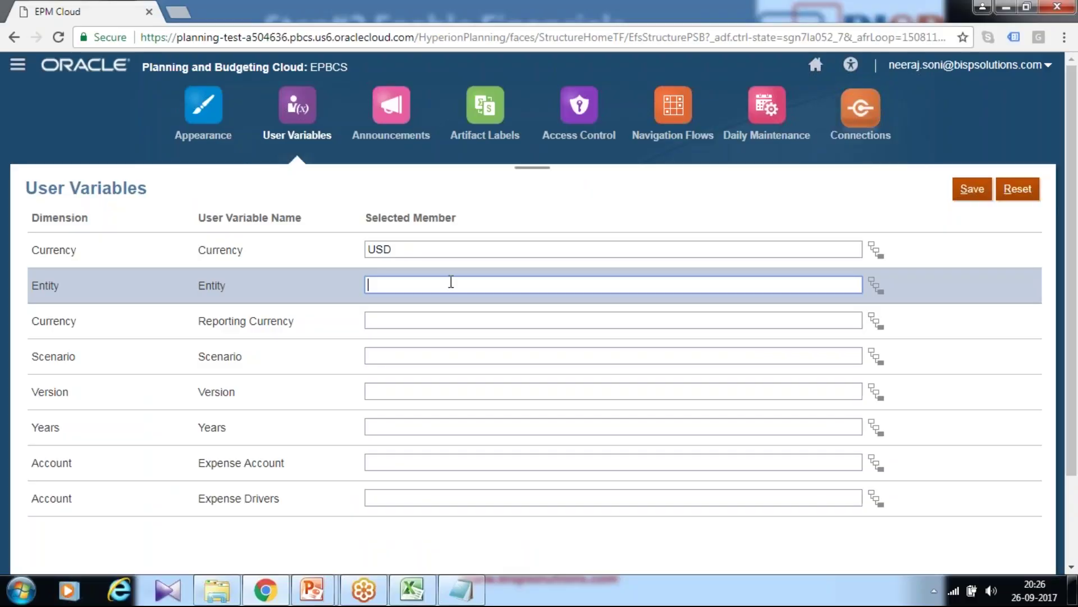
text(Sales US)
key(Tab)
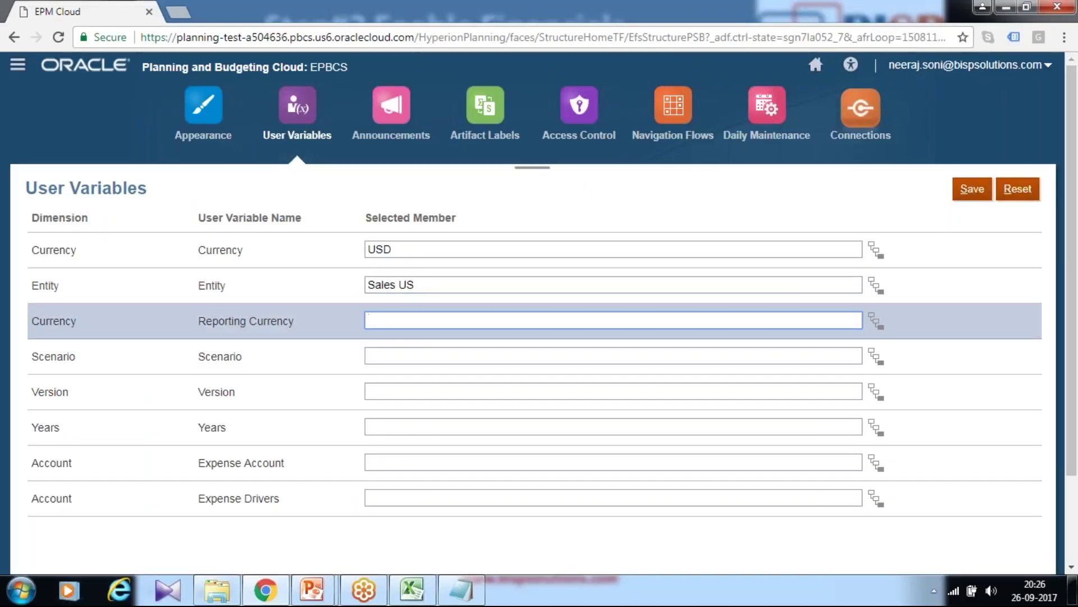
- Set the Reporting Currency user variable to USD_Reporting and the Scenario variable to OEP_Plan
text(USD)
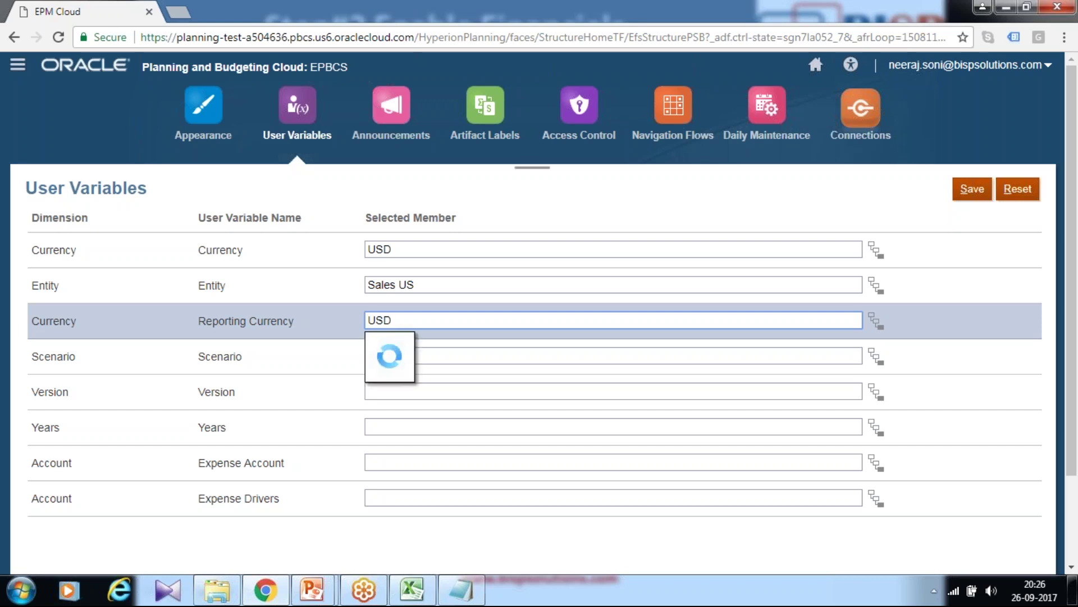
click(444, 349)
click(458, 352)
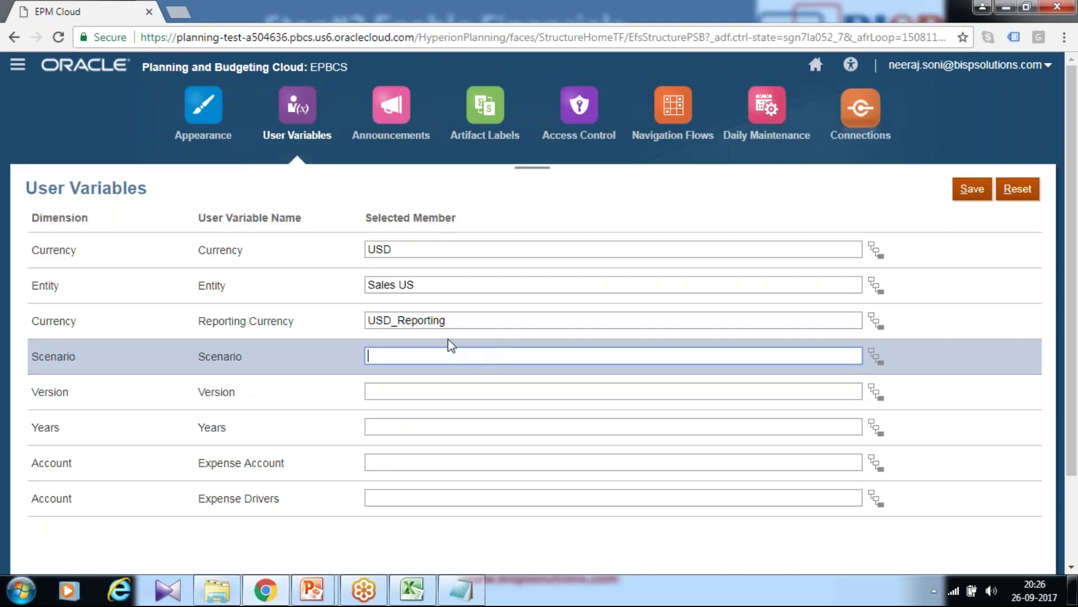
text(OEP_)
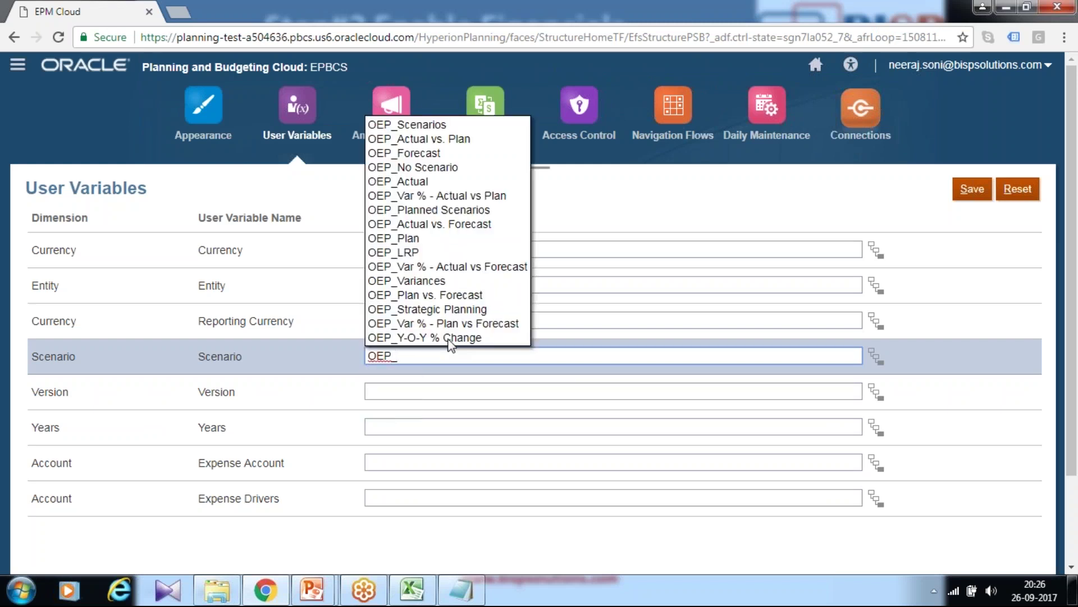
text(Plan)
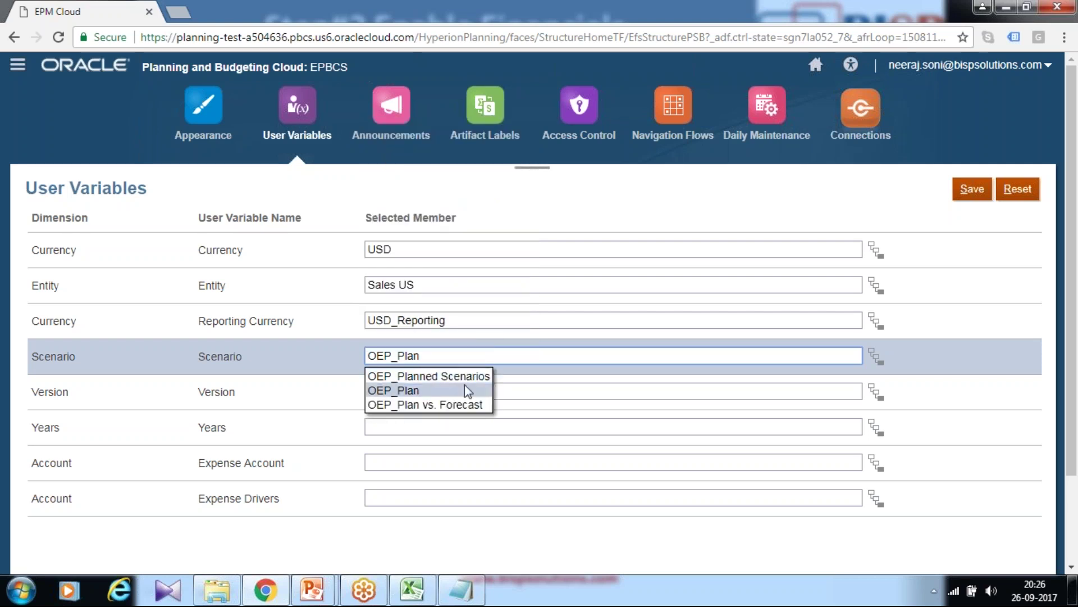
click(434, 394)
- Set the Version user variable to OEP_Working and the Years variable to FY16
click(440, 386)
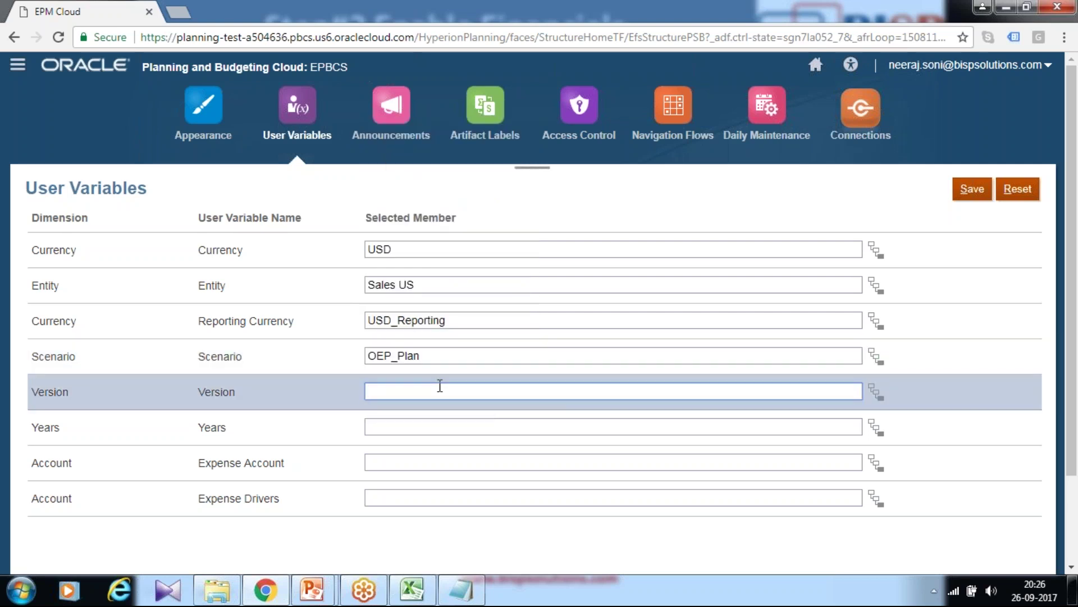
text(OEP_)
key(End)
text(workin)
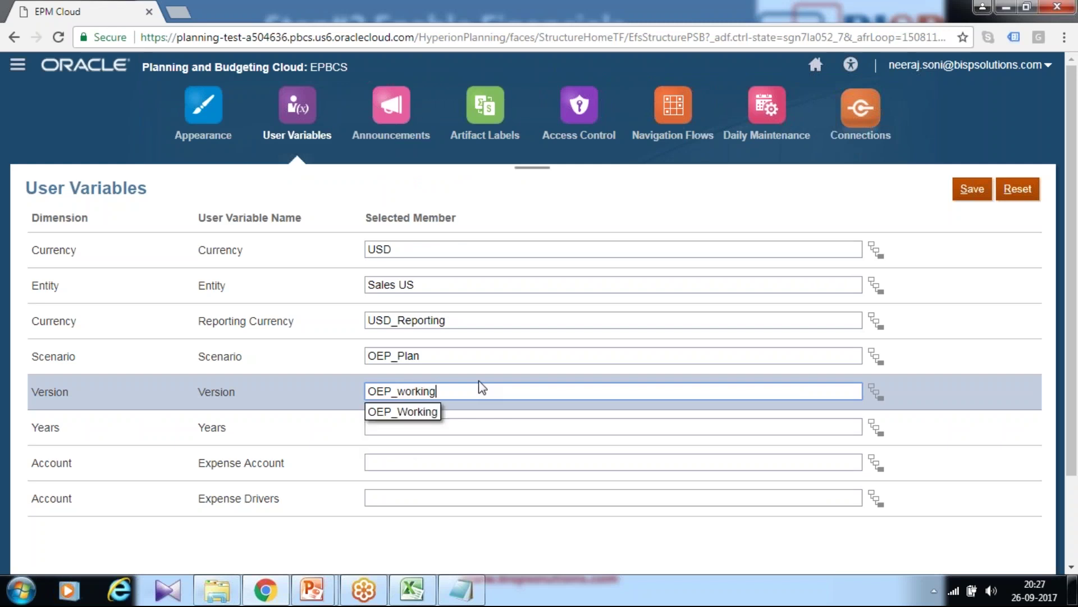
click(402, 411)
click(404, 422)
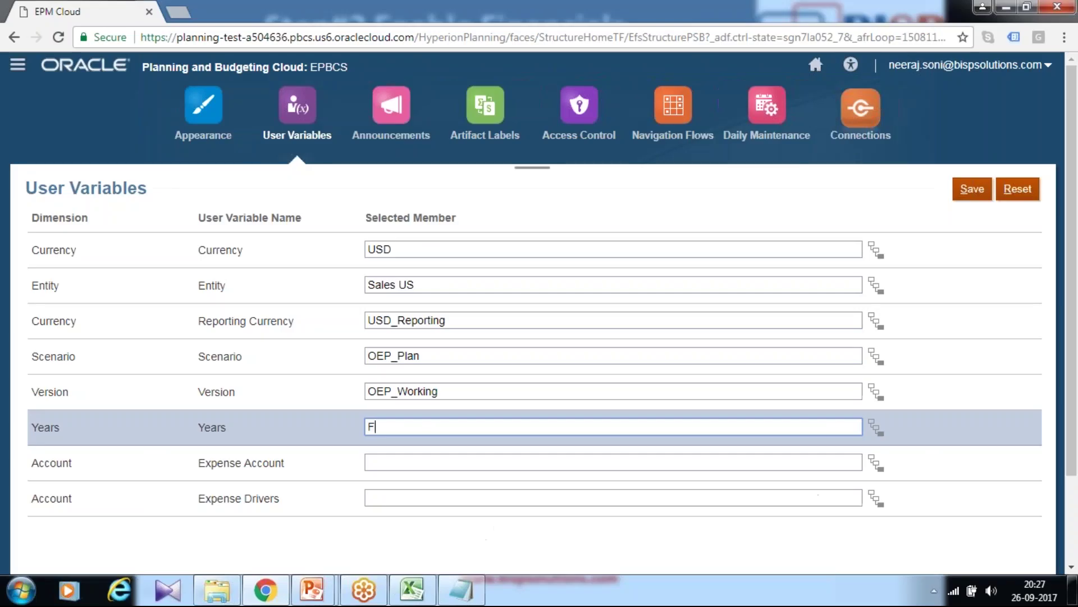
text(FY16)
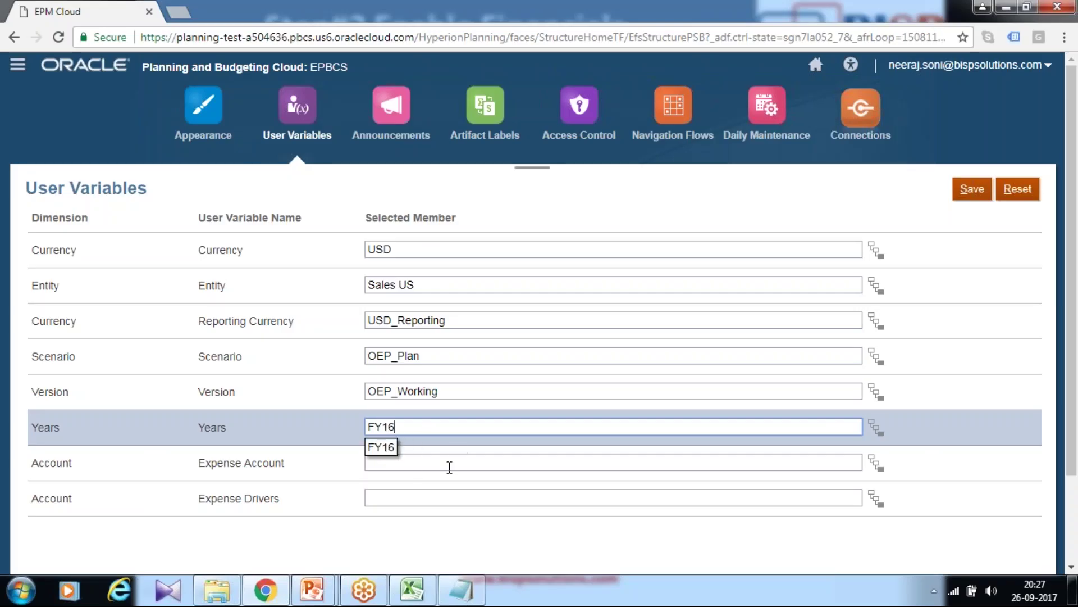
- Set the Expense Account user variable to OFS_Operating Expenses
click(449, 461)
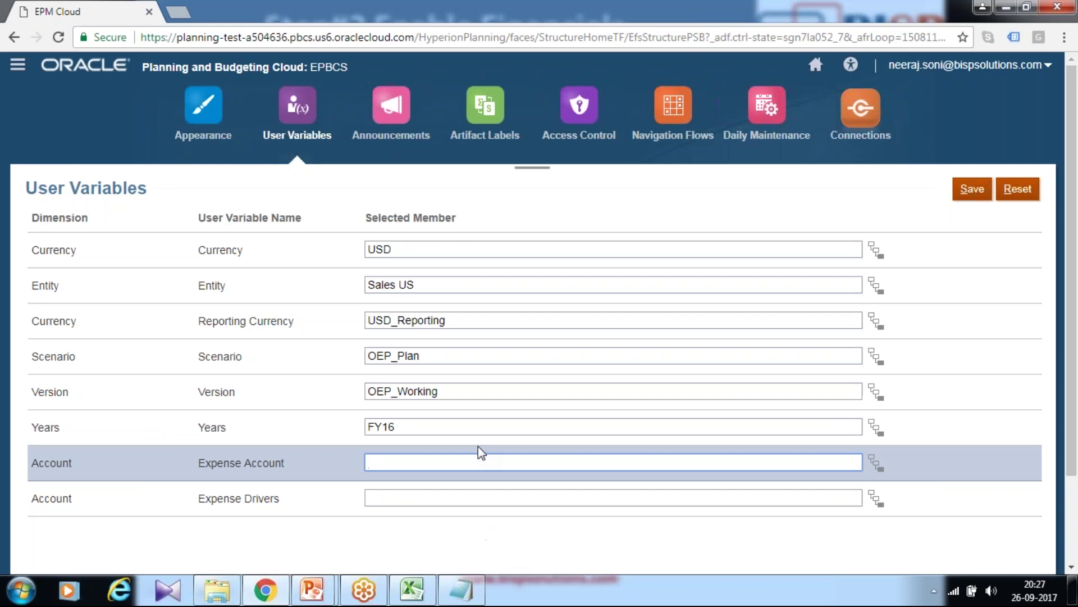
text(OFS_op)
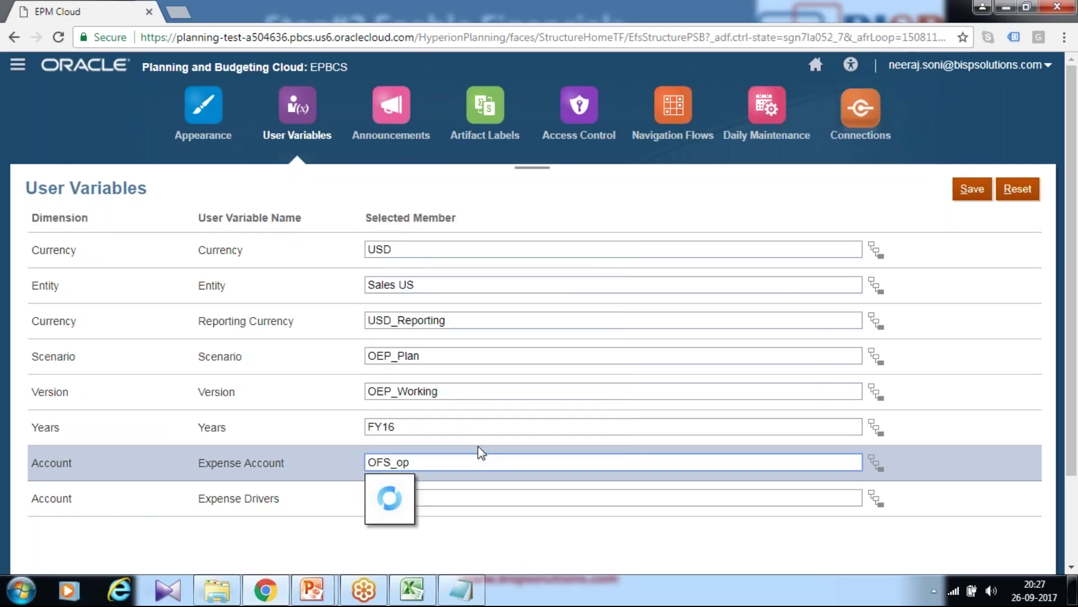
click(487, 484)
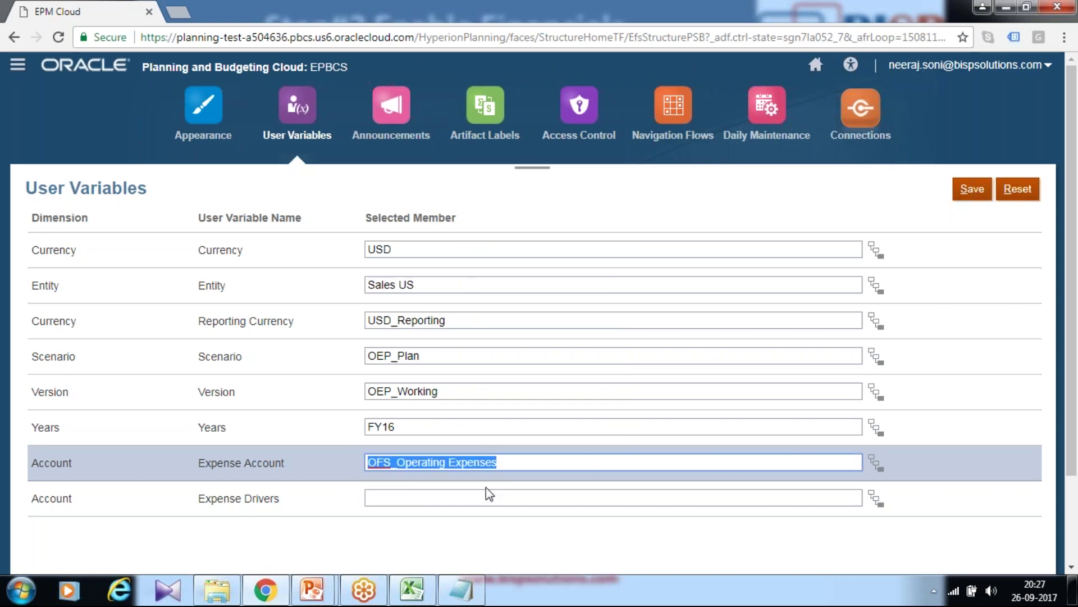
- Set the Expense Drivers user variable to OFS_Expense Drivers for Forms, save the user variables and accept the confirmation
click(484, 491)
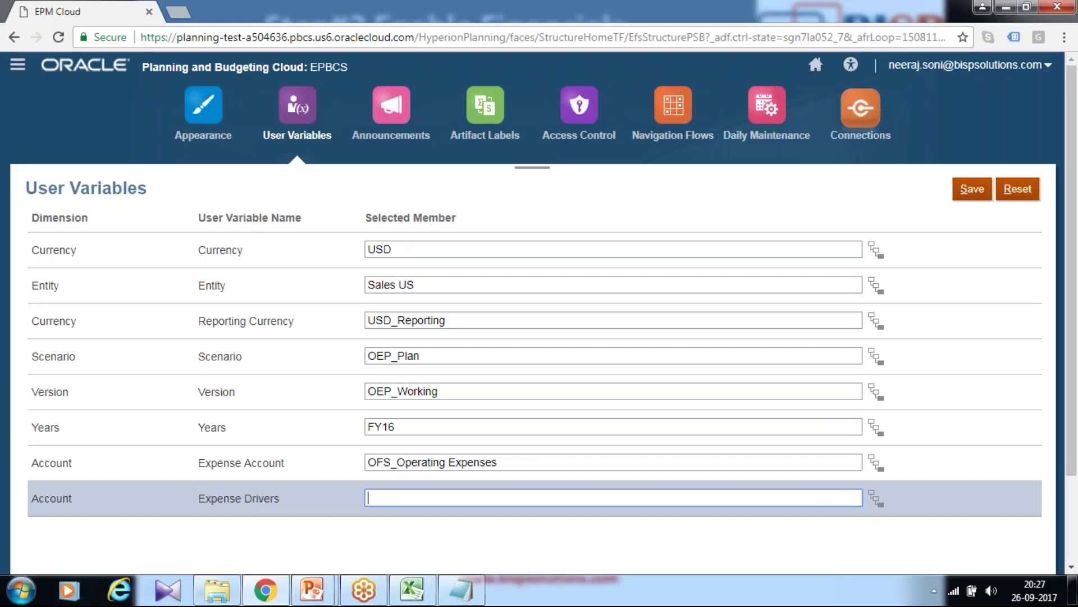
text(OFS)
key(BackSpace)
key(BackSpace)
key(BackSpace)
text(OFS)
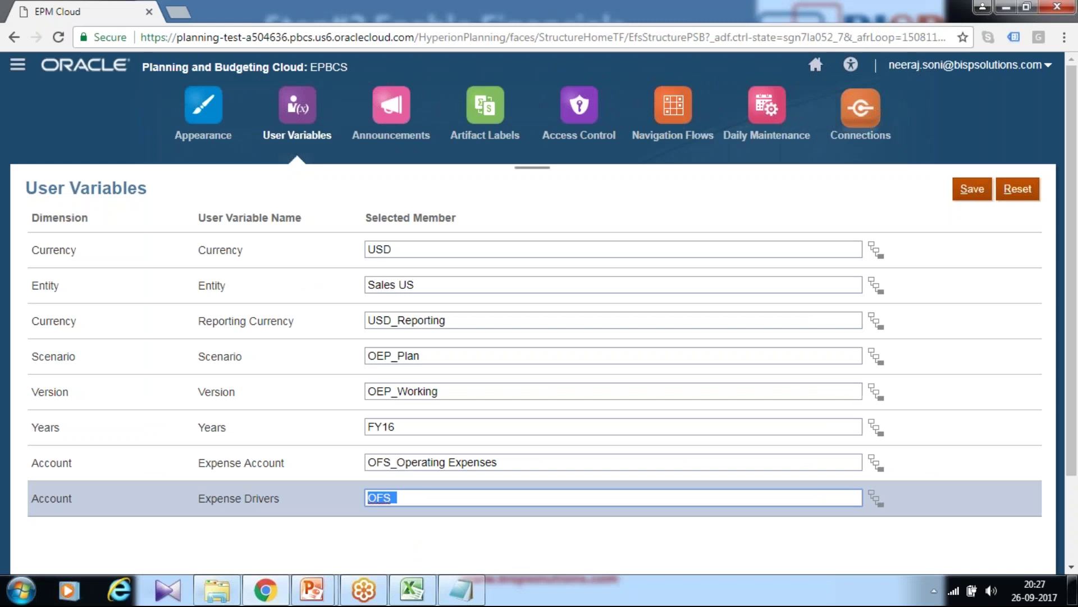
text(_E)
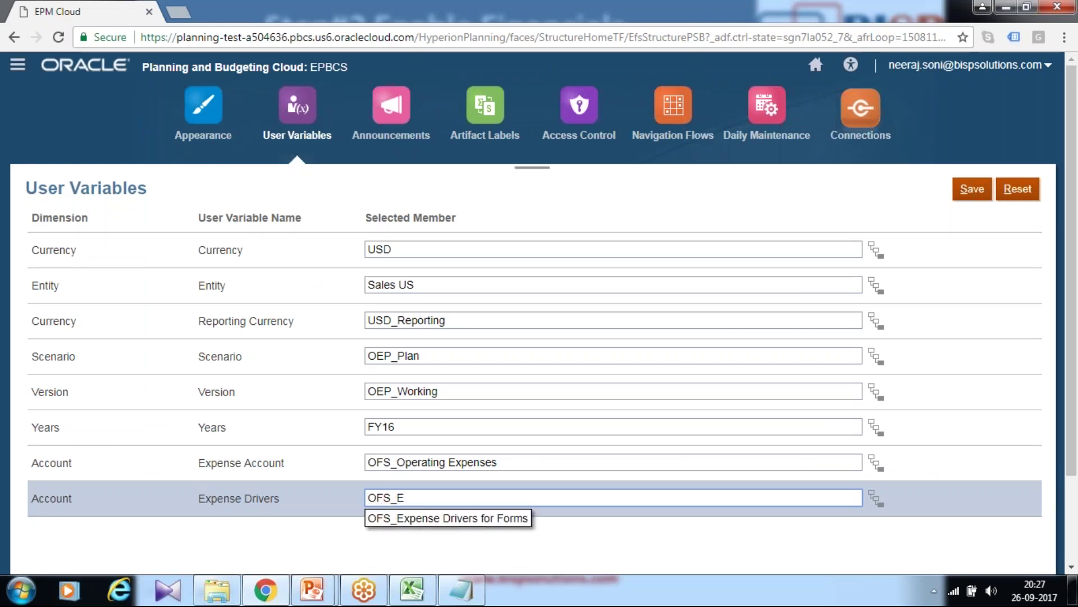
key(Down)
key(Return)
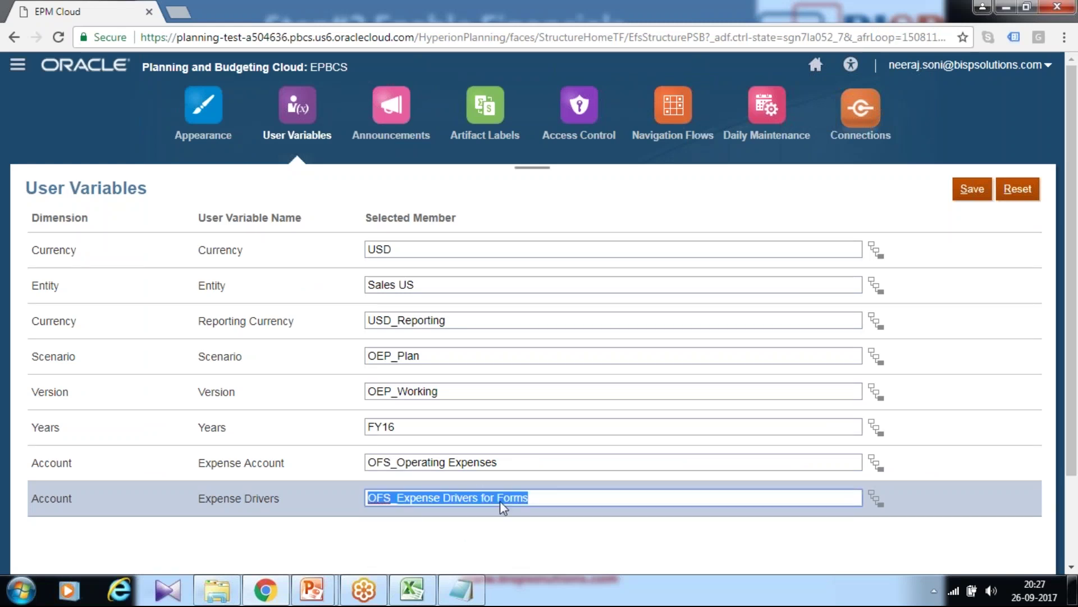
click(974, 194)
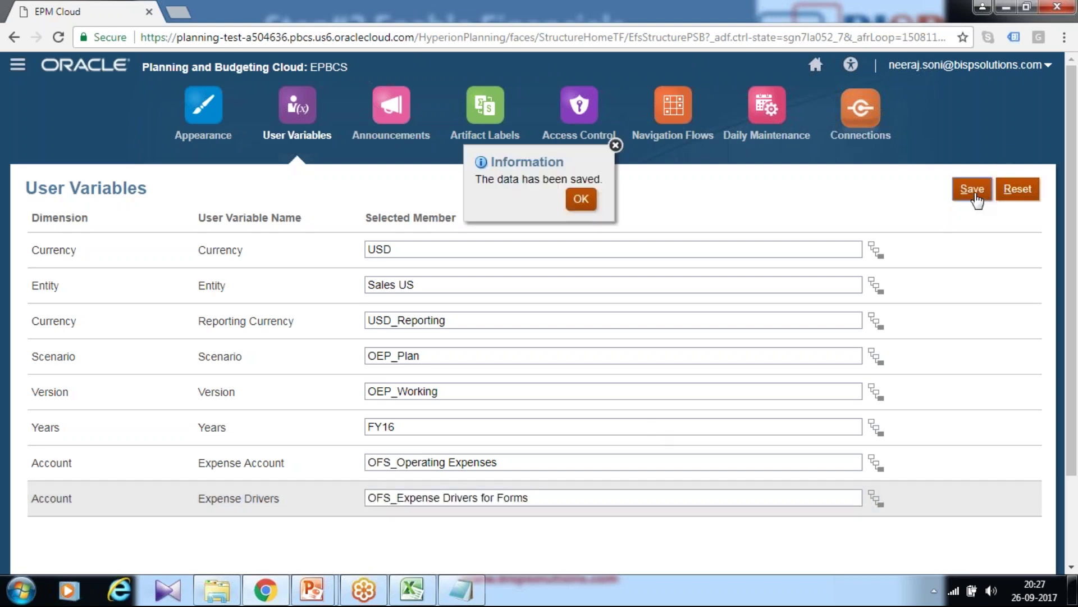
click(581, 198)
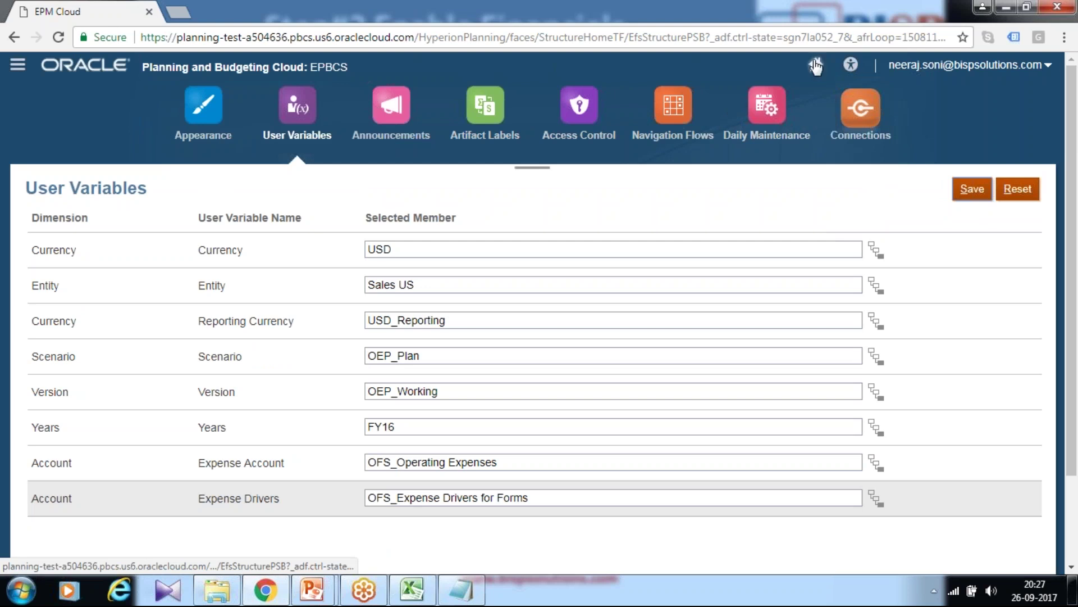
- Open the Dimensions editor and examine the members under OFS_Financials Accounts in the Account dimension
click(760, 140)
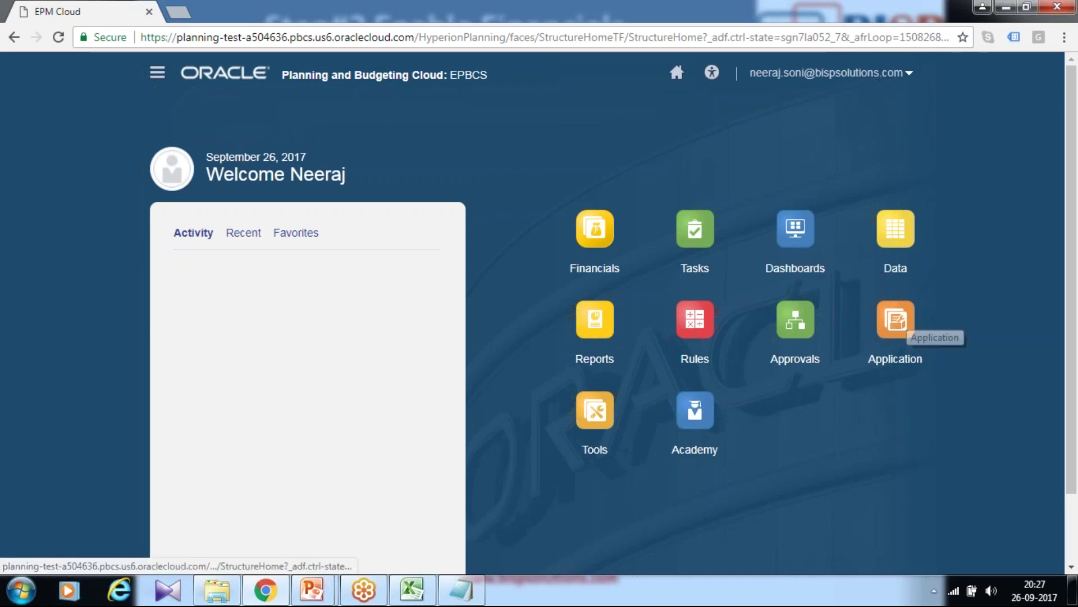
click(897, 321)
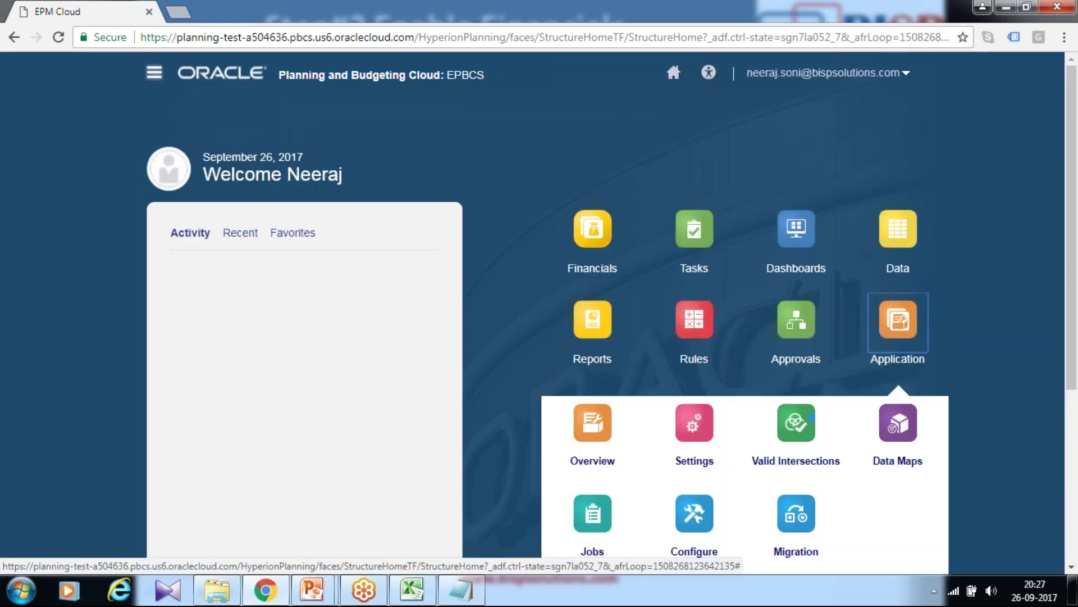
click(154, 73)
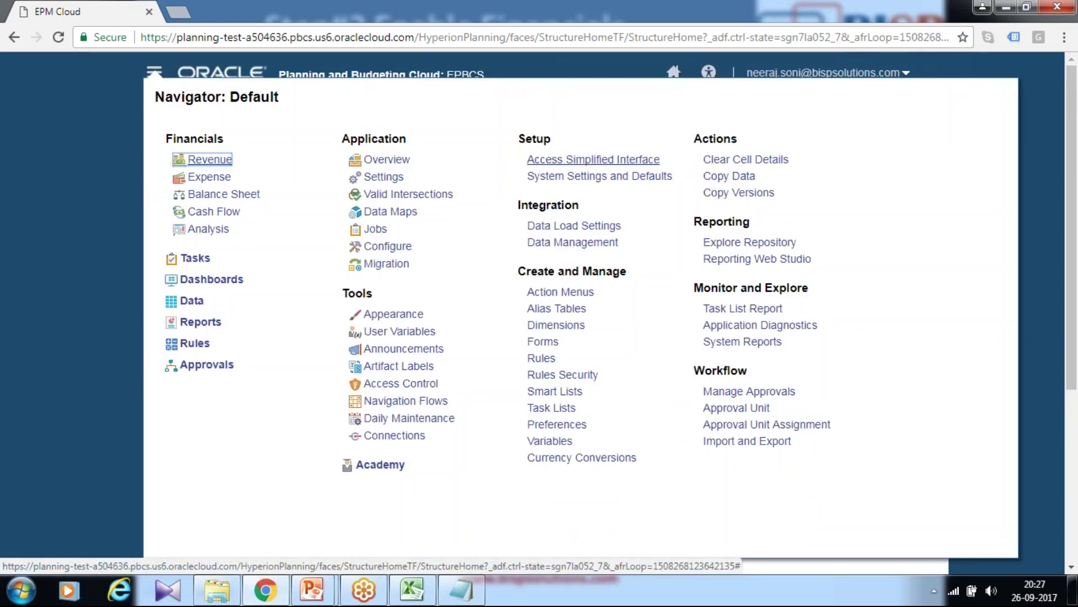
click(556, 324)
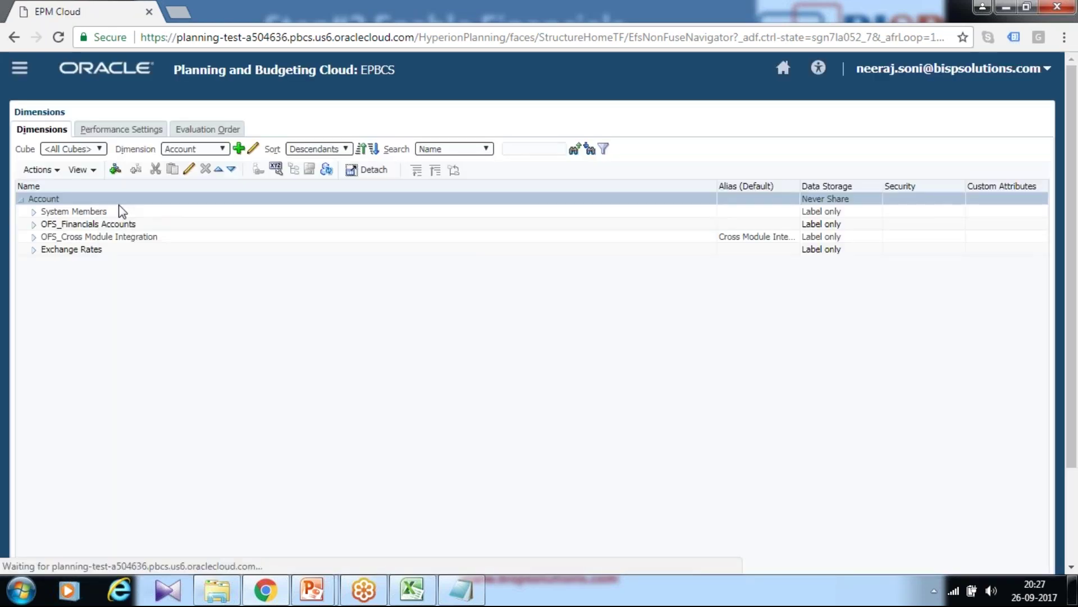
click(73, 225)
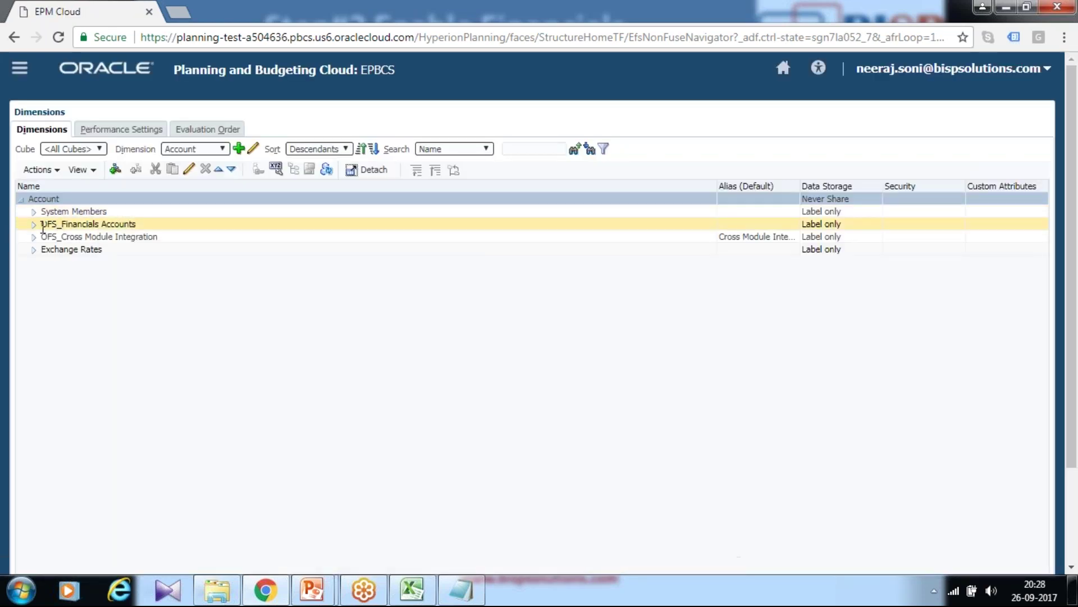
click(34, 224)
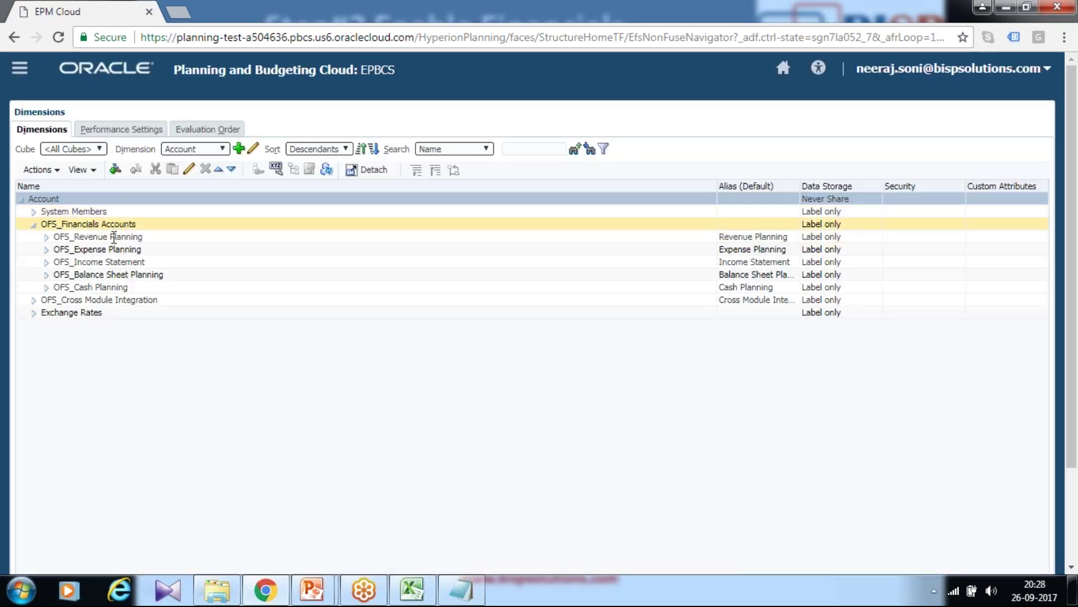
click(114, 237)
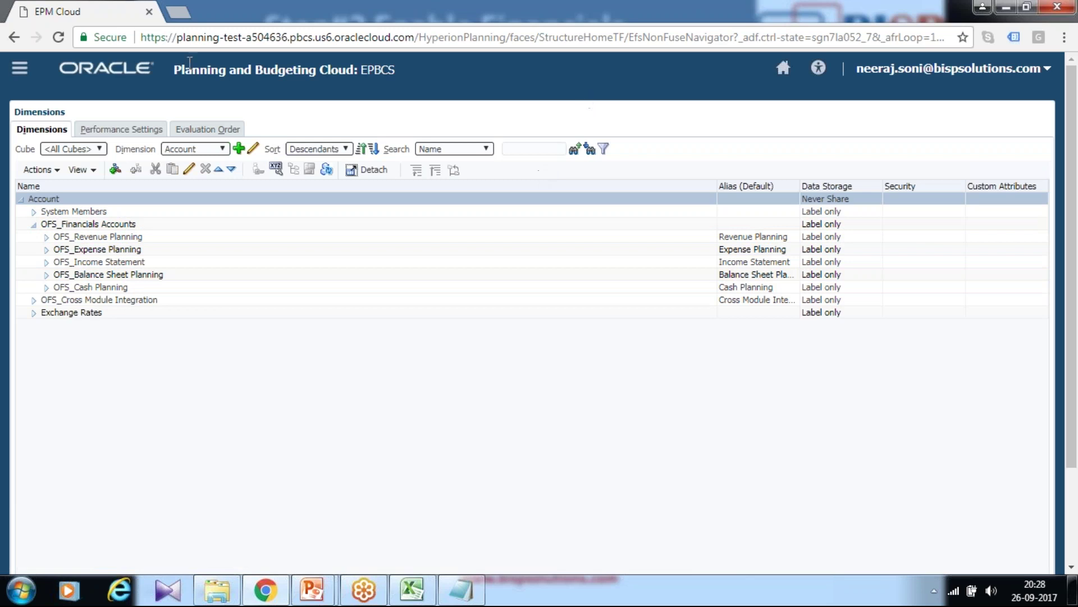
- Examine the data entry forms in the Financials folder, including the contents of Financials - Analysis
click(781, 72)
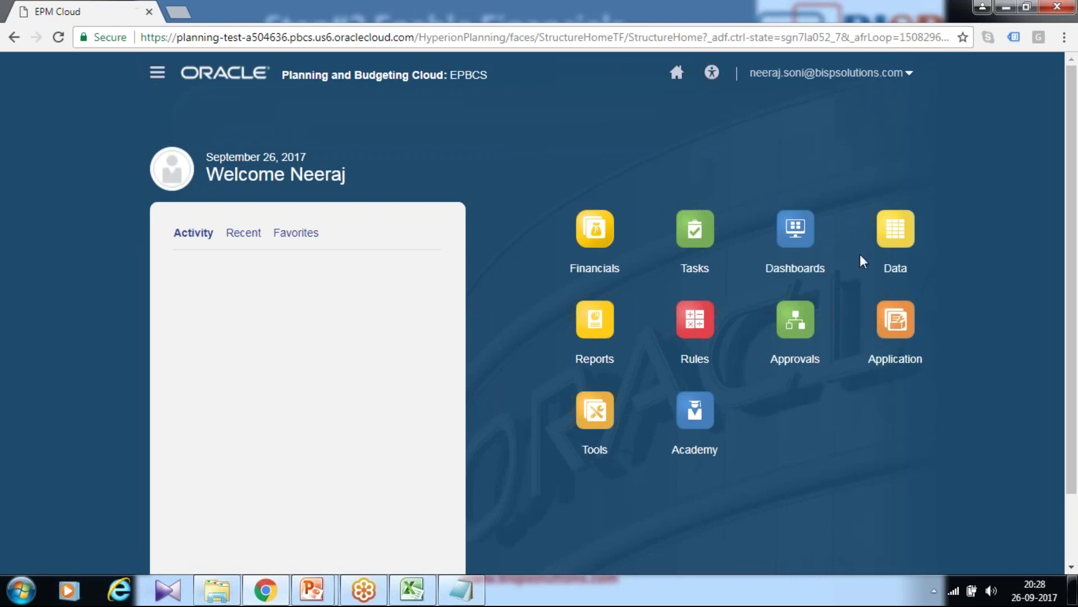
click(895, 228)
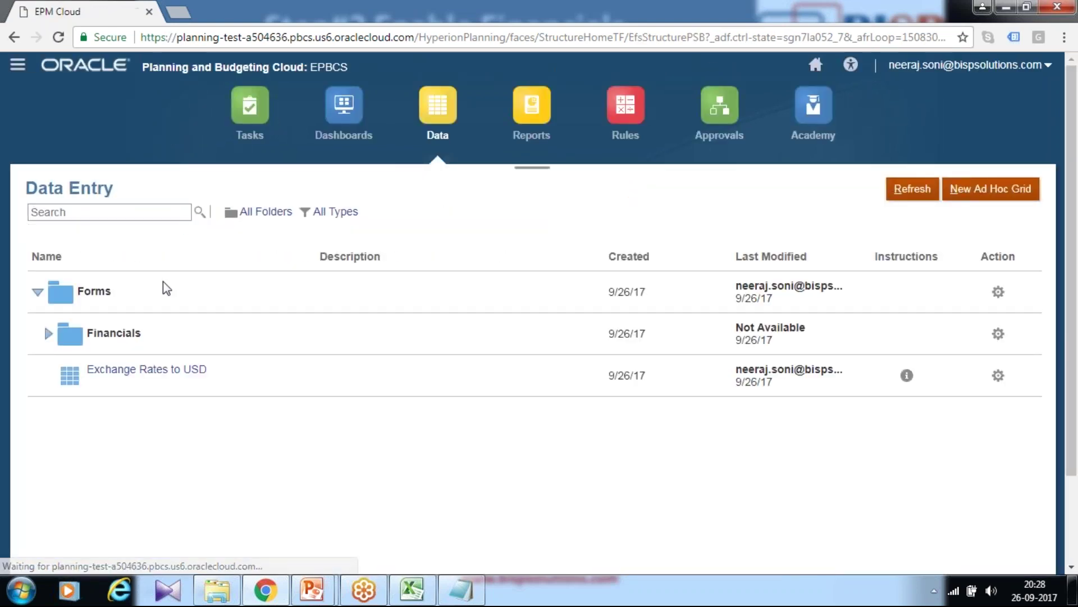
click(48, 334)
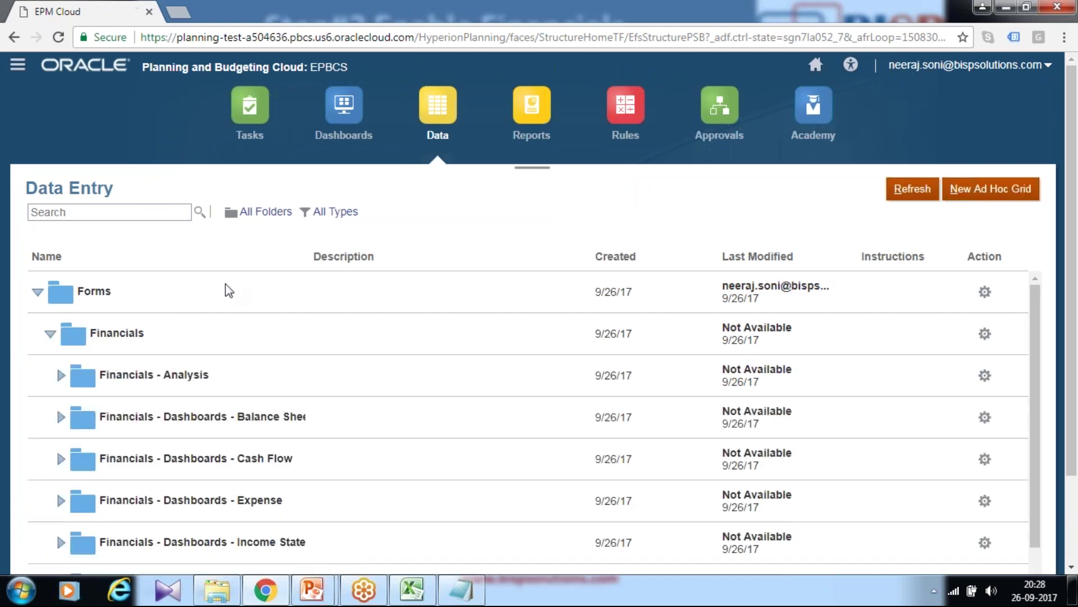
scroll(227, 290, down, 2)
scroll(298, 323, up, 2)
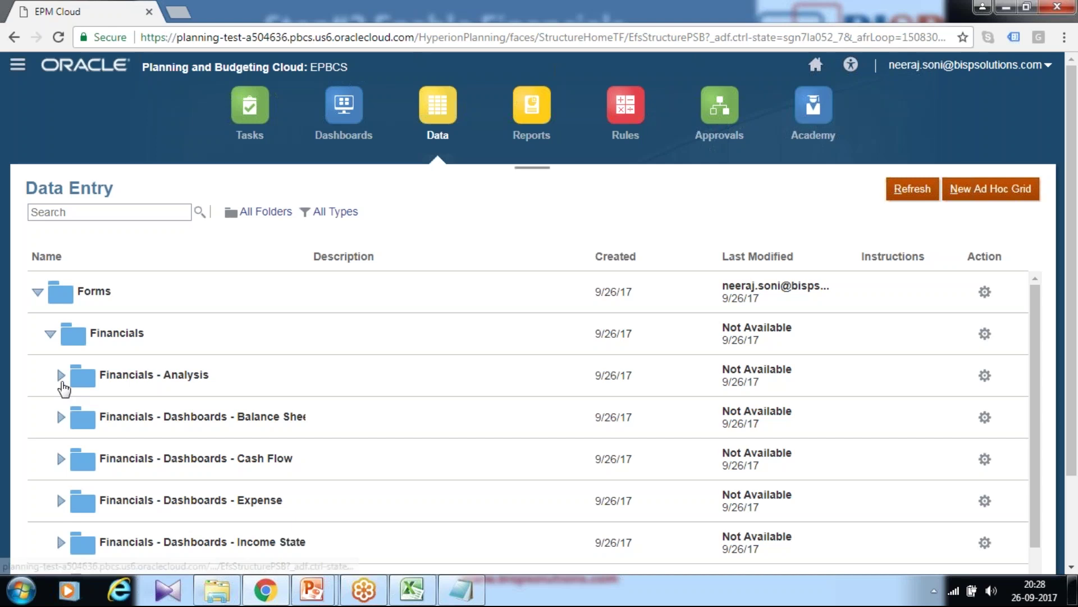
click(60, 375)
scroll(395, 422, down, 2)
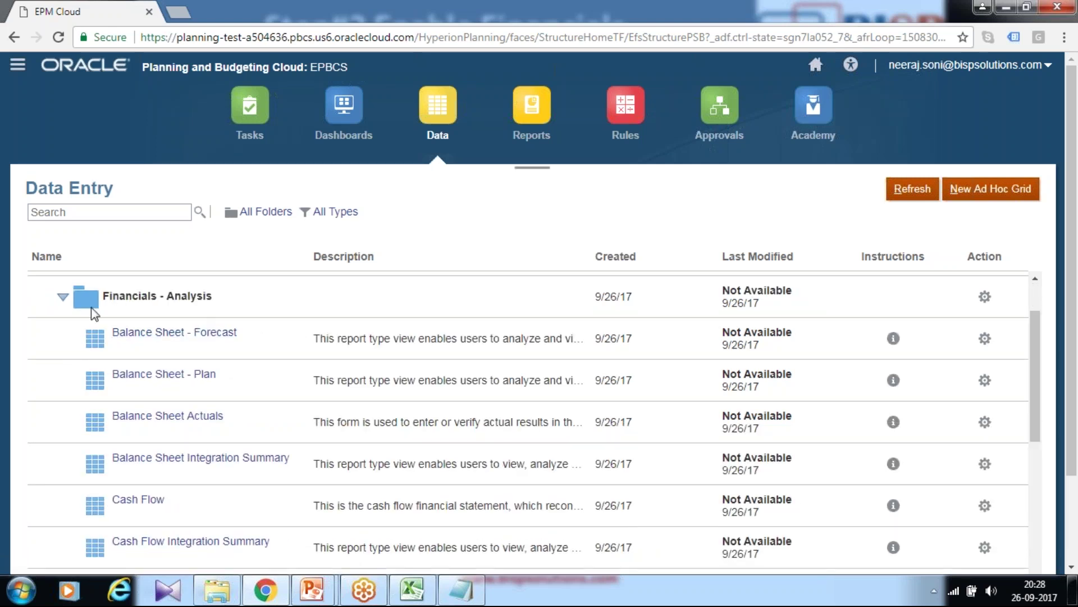
click(61, 296)
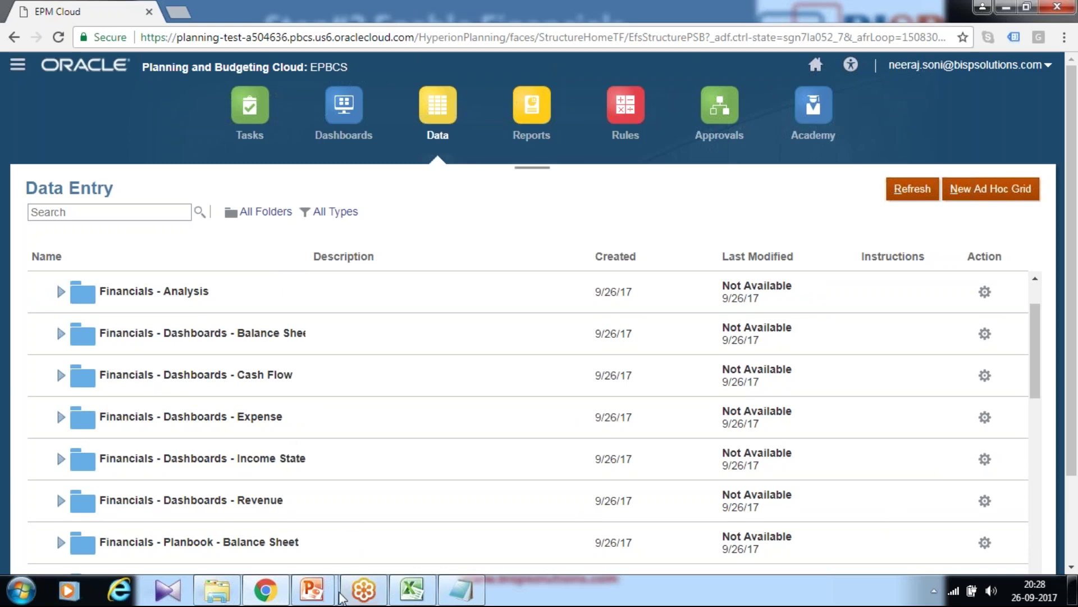
click(407, 494)
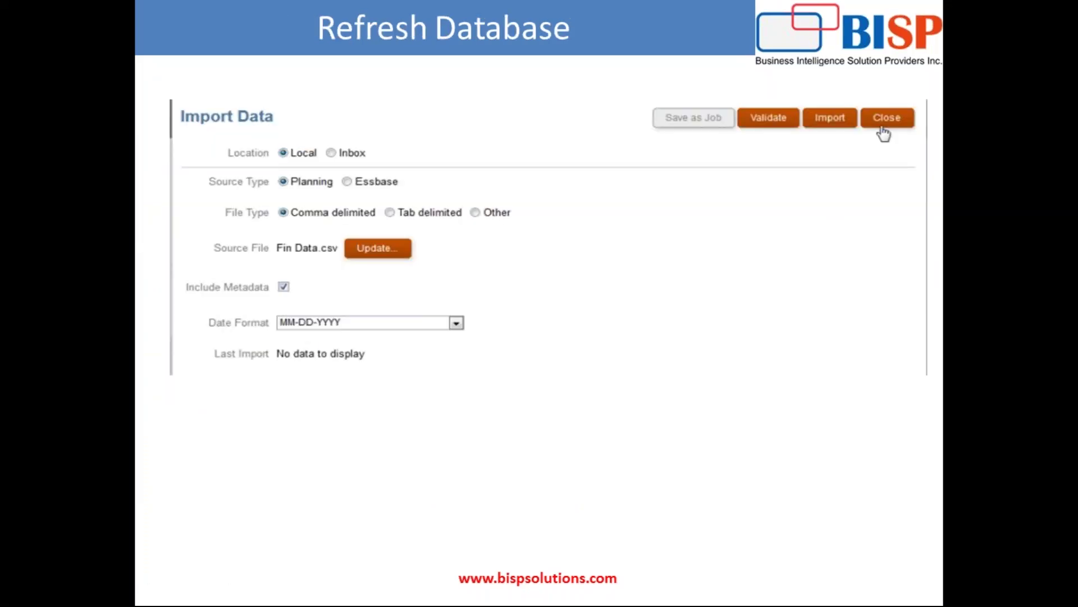
key(alt+Tab)
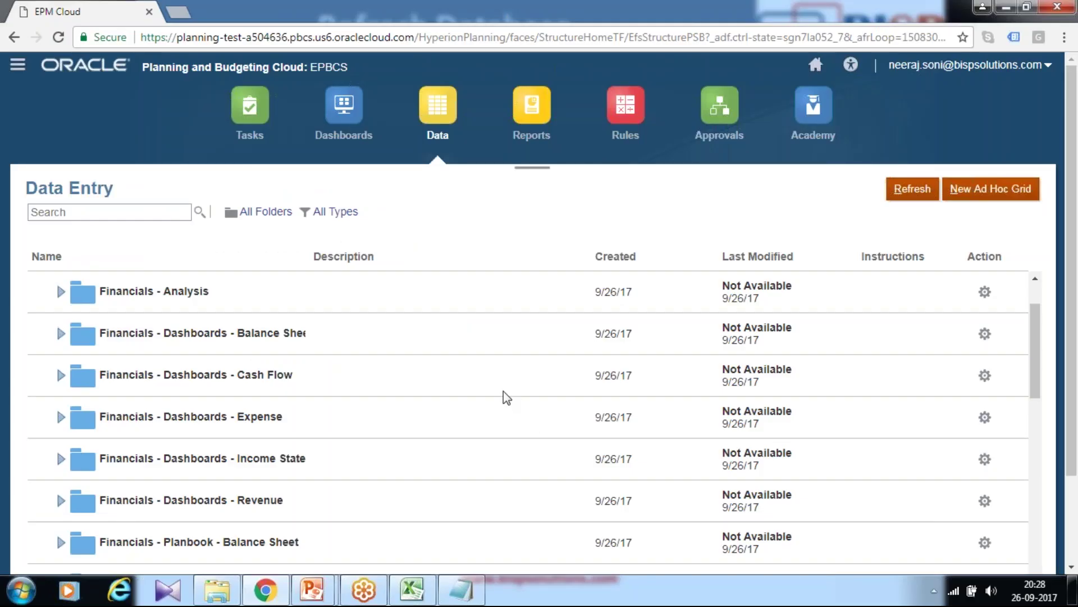
scroll(556, 359, up, 1)
- Open the application's Configure page for Financials
click(816, 65)
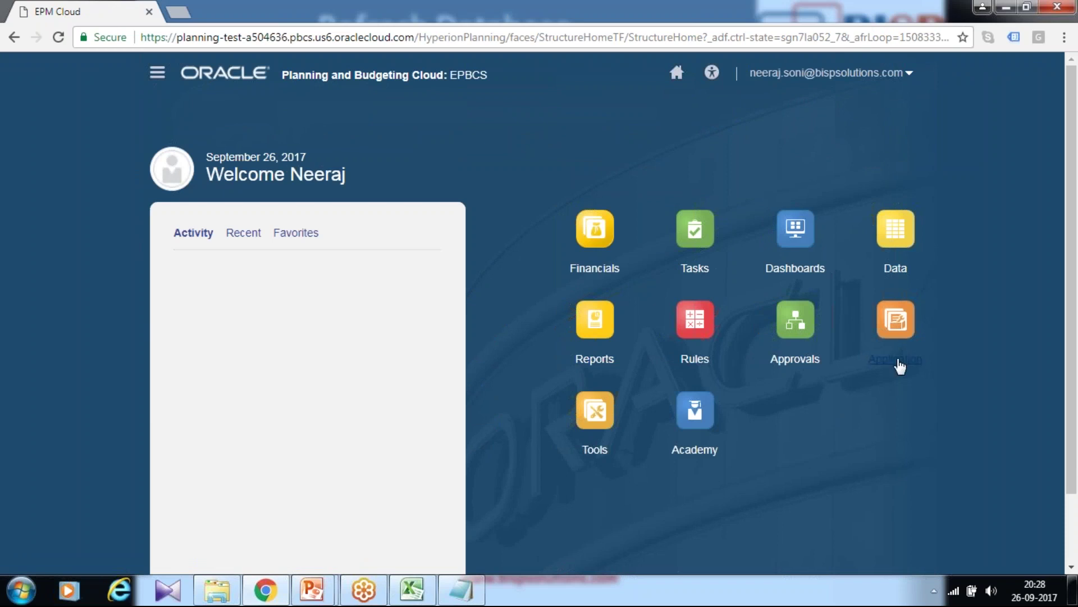
click(898, 362)
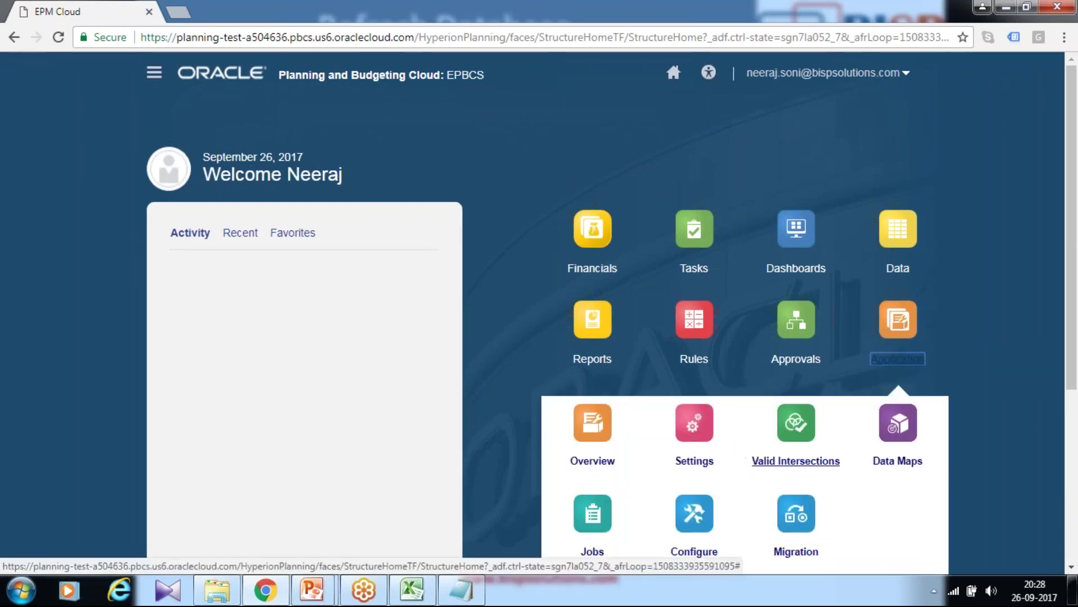
scroll(746, 464, down, 1)
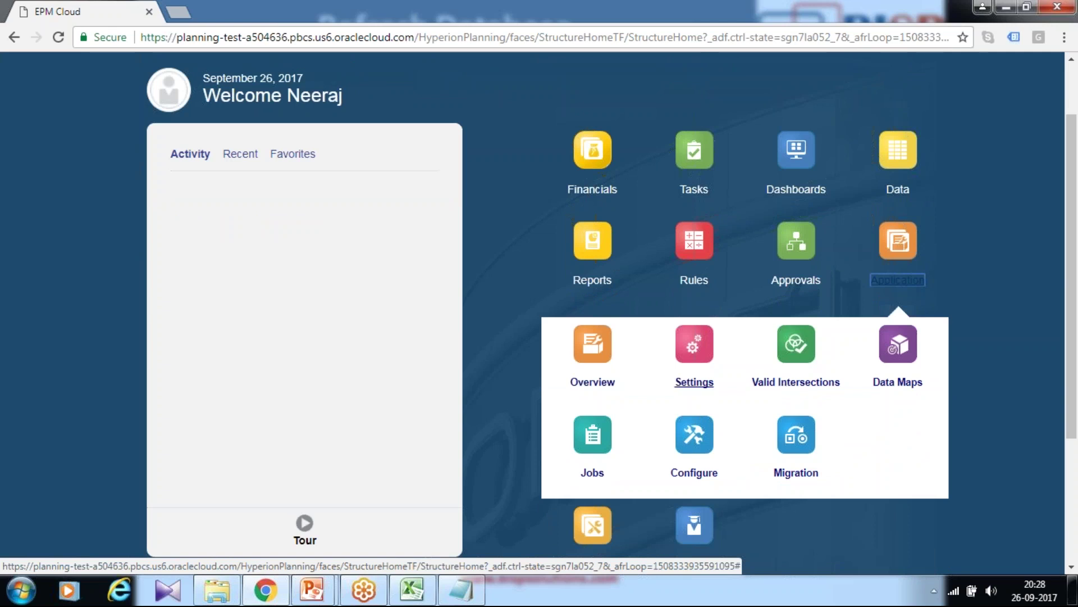
click(695, 445)
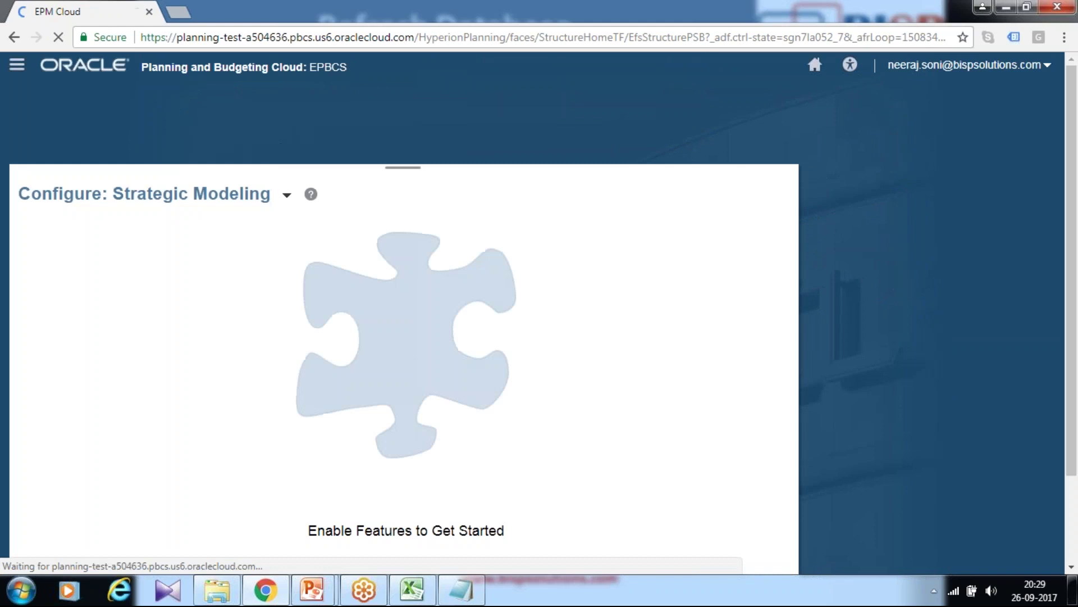
click(287, 194)
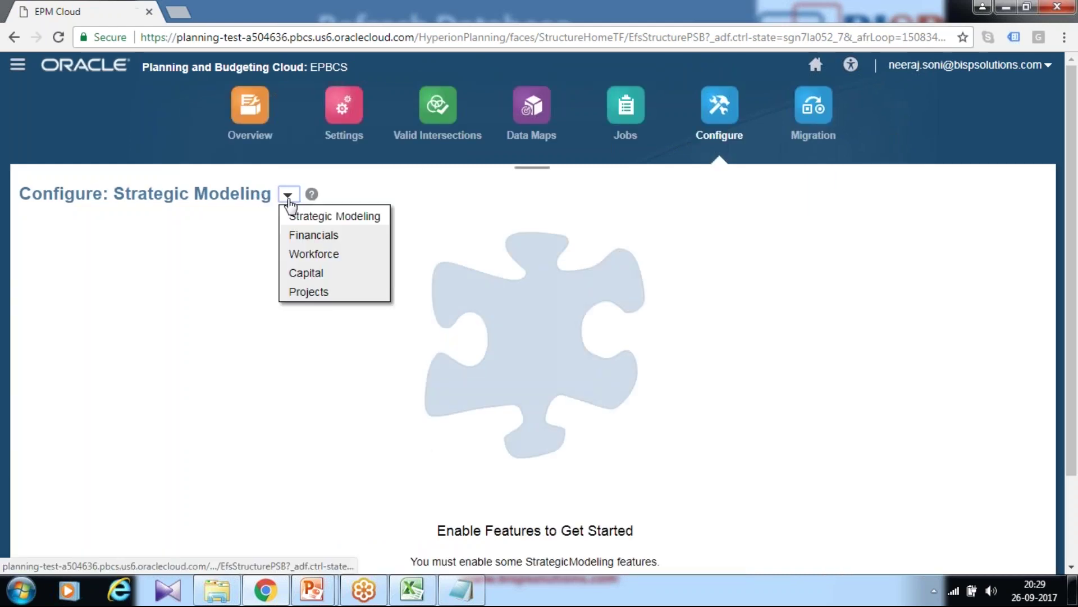
click(319, 235)
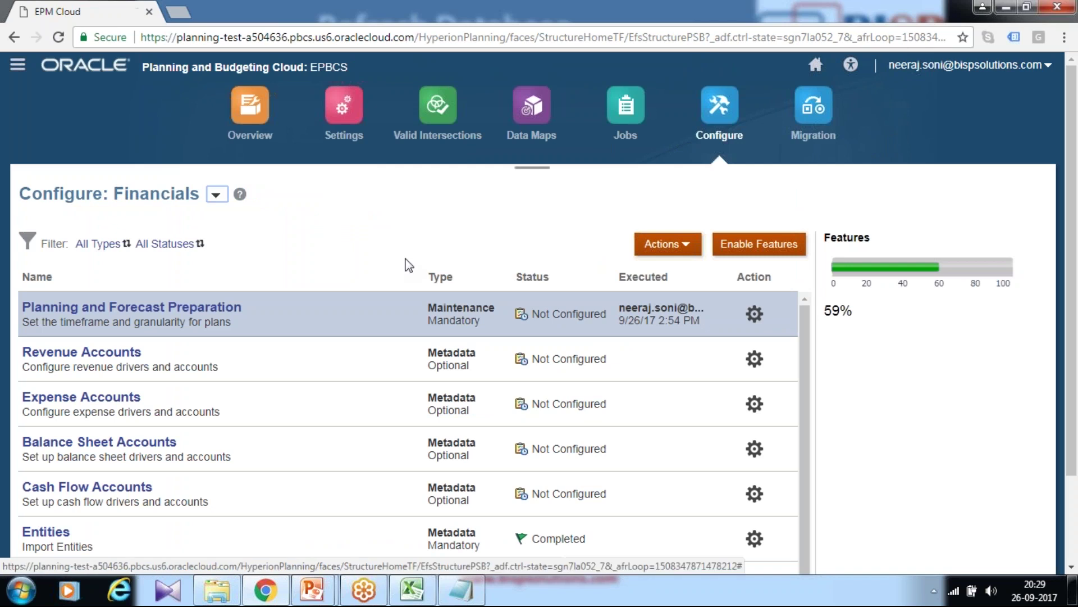
scroll(385, 277, down, 2)
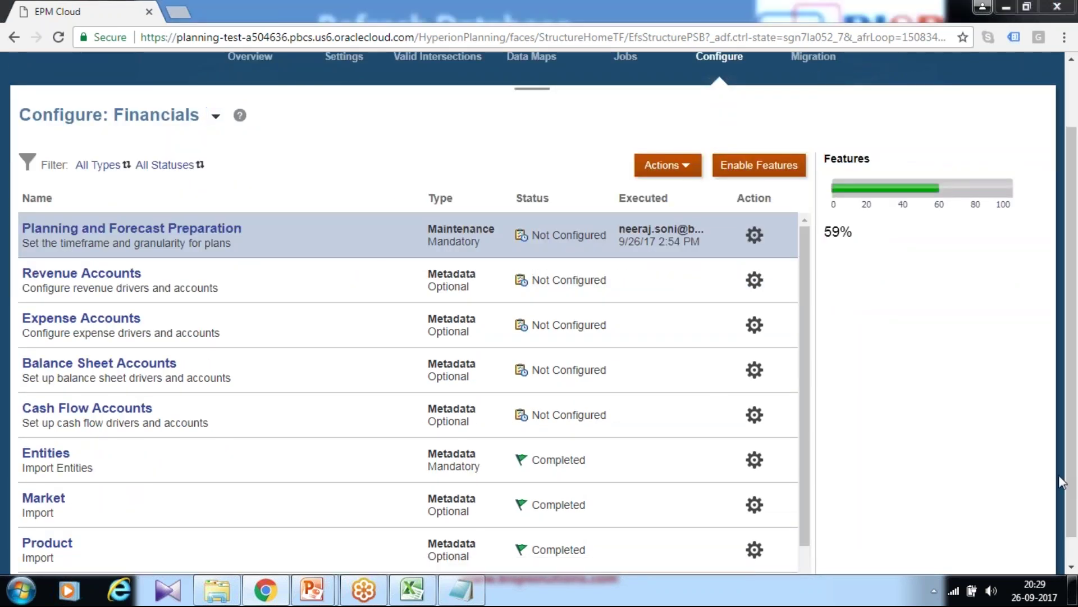
- Refresh the database from the Financials configuration with the default all-users options, finish the refresh and close the Refresh Database windows
click(688, 175)
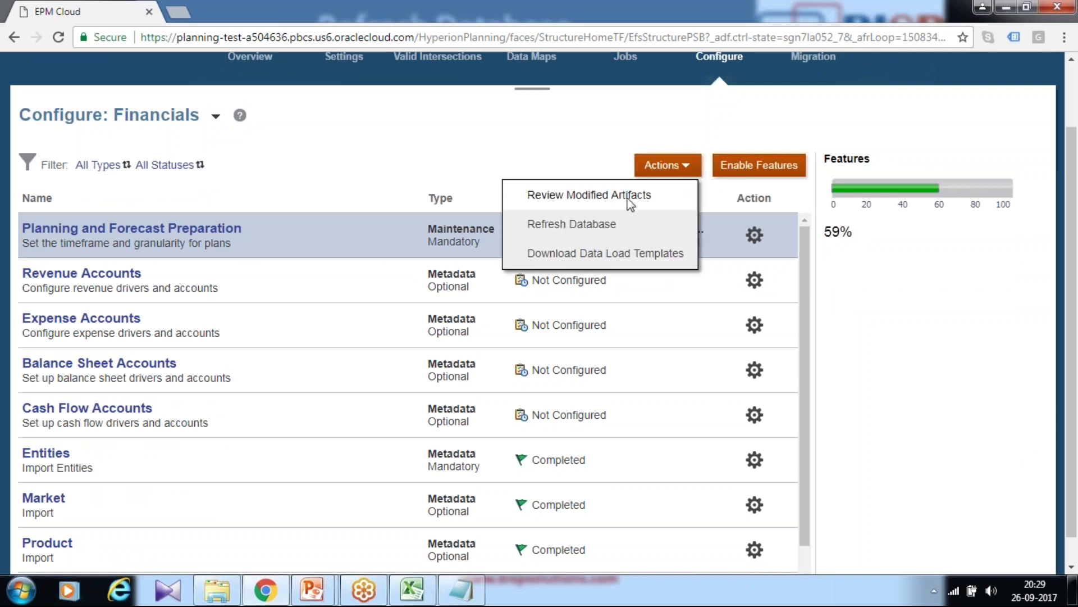
click(611, 225)
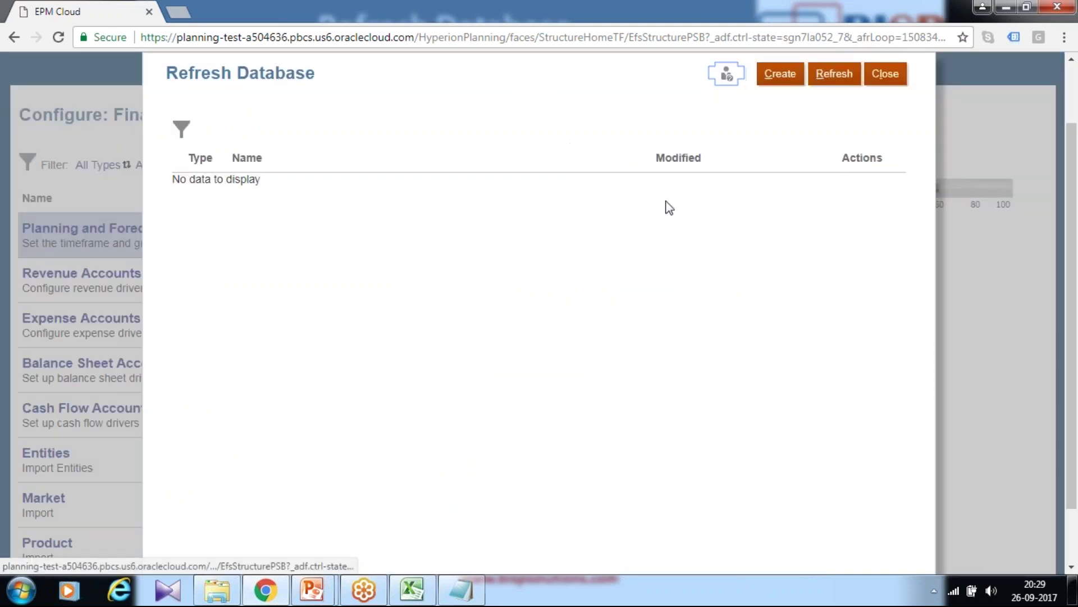
click(780, 74)
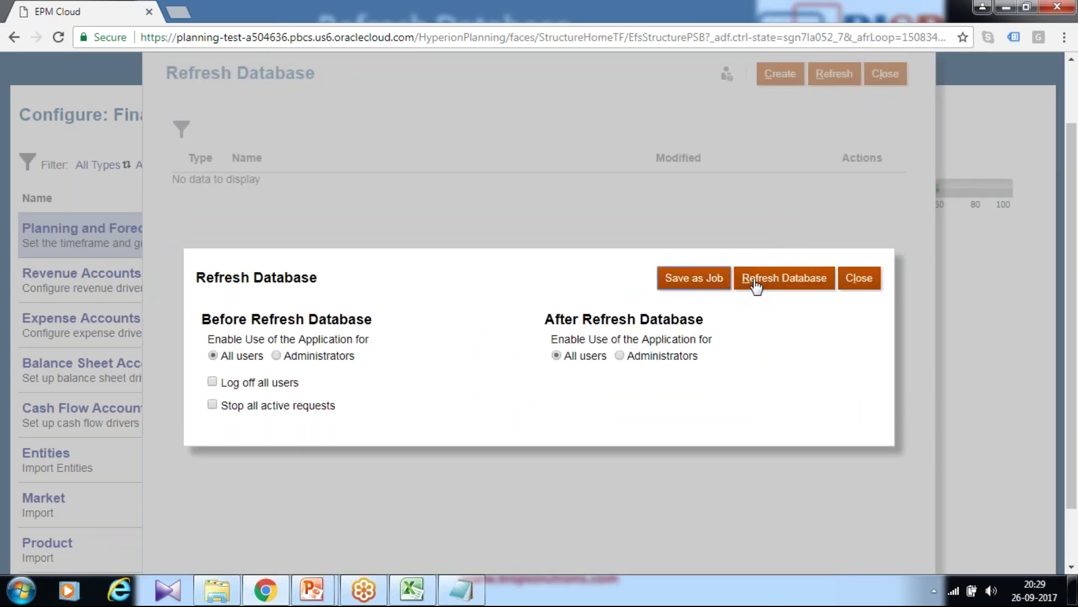
click(757, 284)
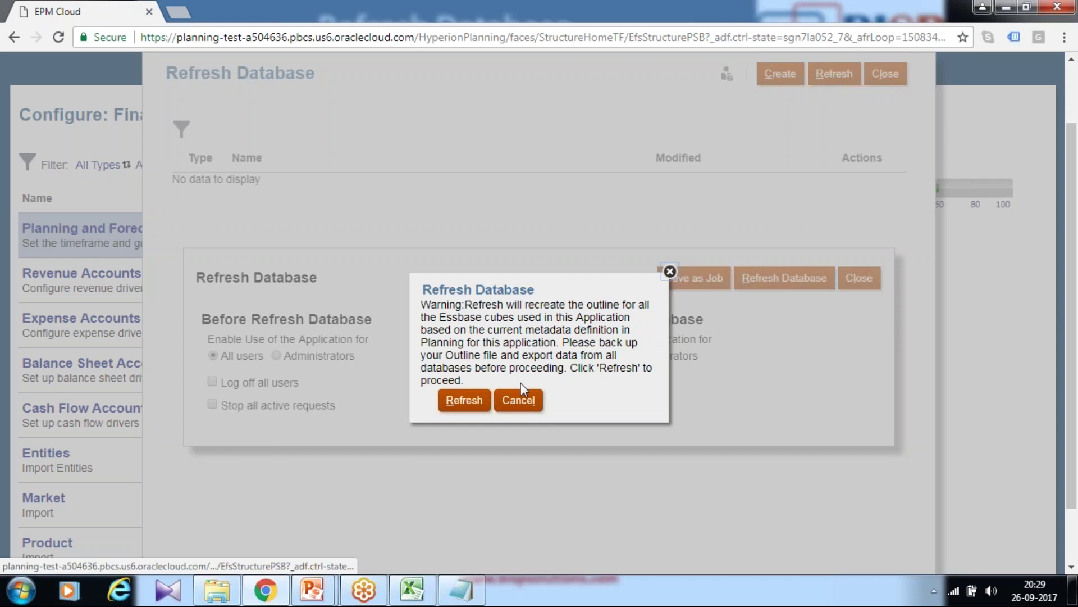
click(458, 402)
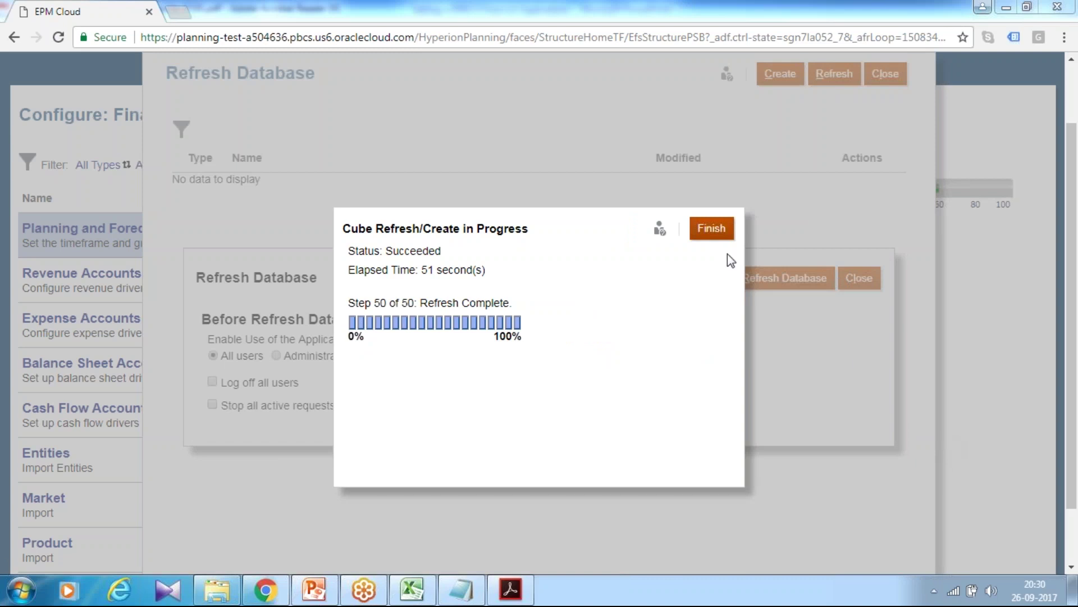
click(712, 225)
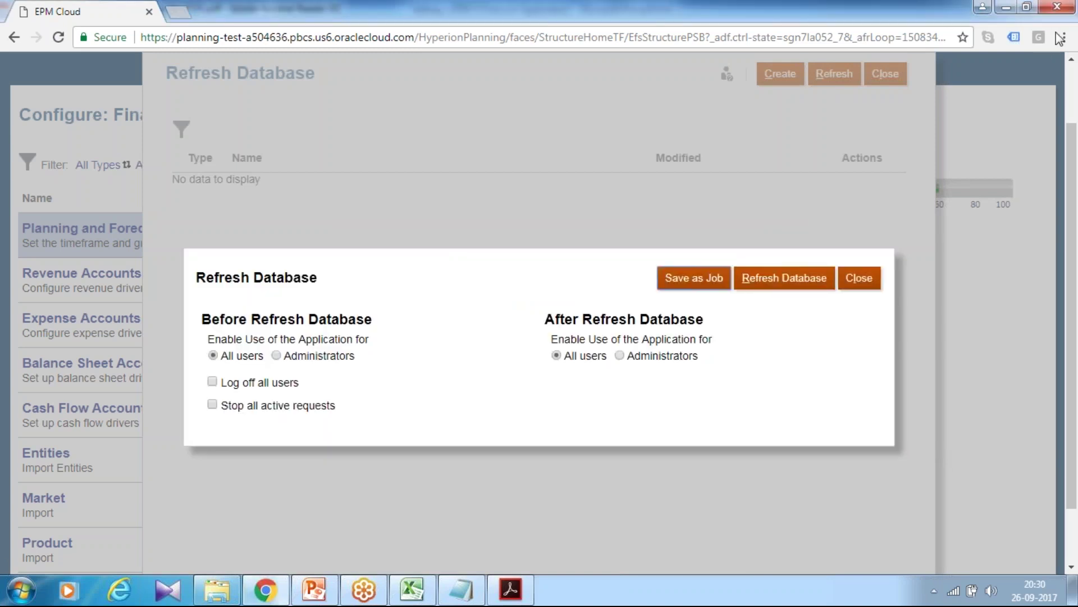
click(857, 281)
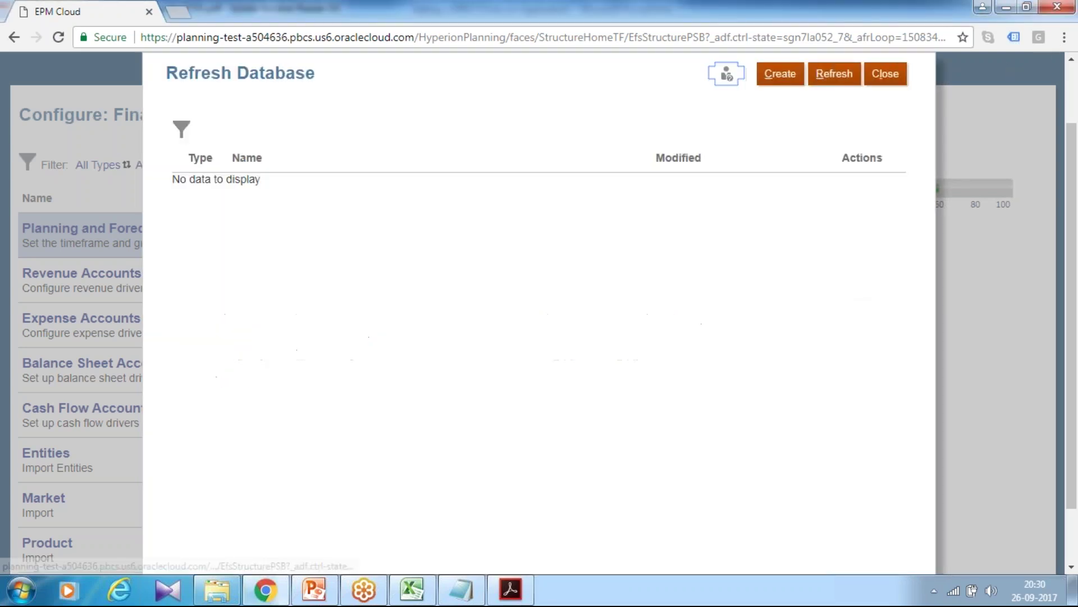
click(889, 77)
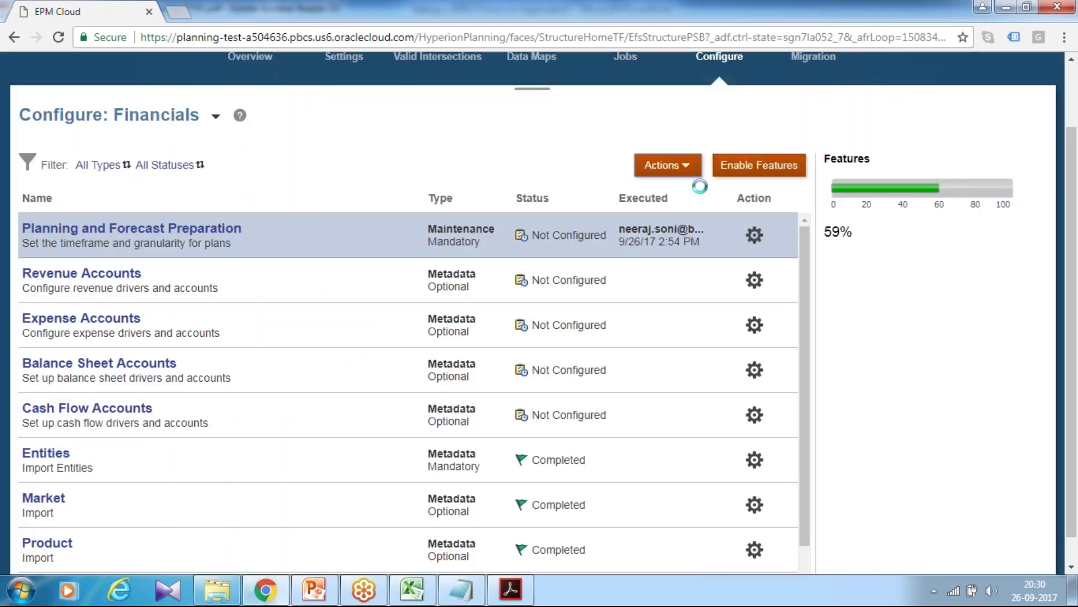
- Refresh the database from the application overview with the default all-users options, finish the refresh and close the Refresh Database windows
scroll(932, 176, up, 2)
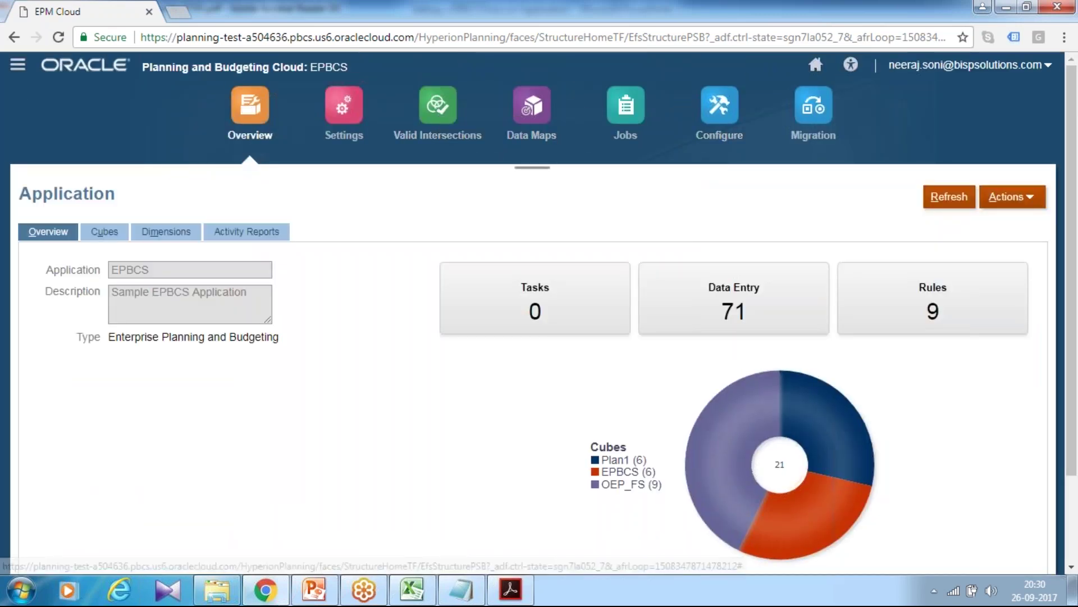
click(1022, 196)
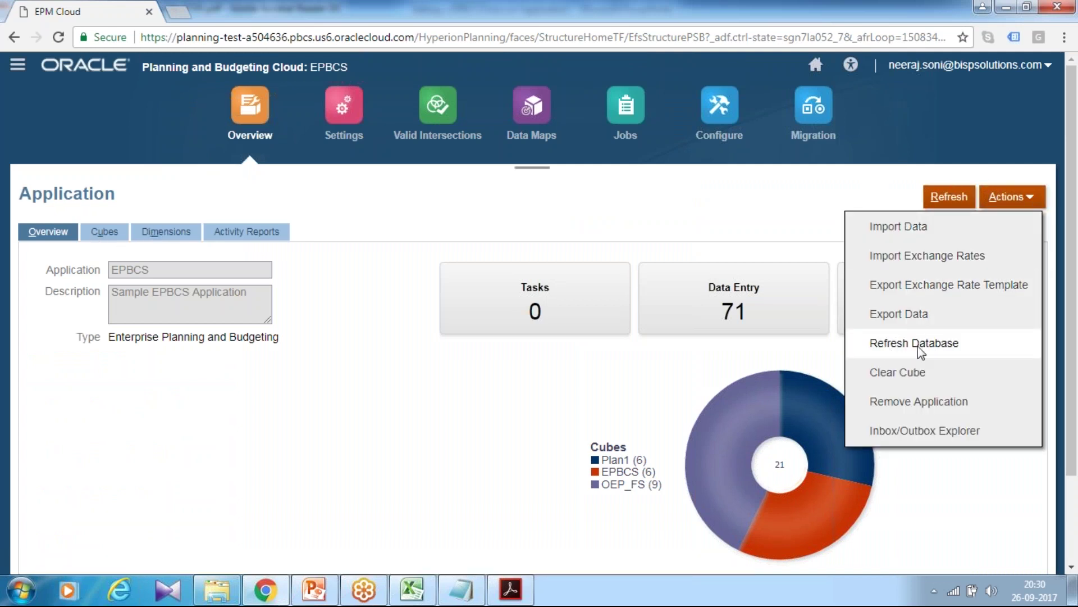
click(949, 344)
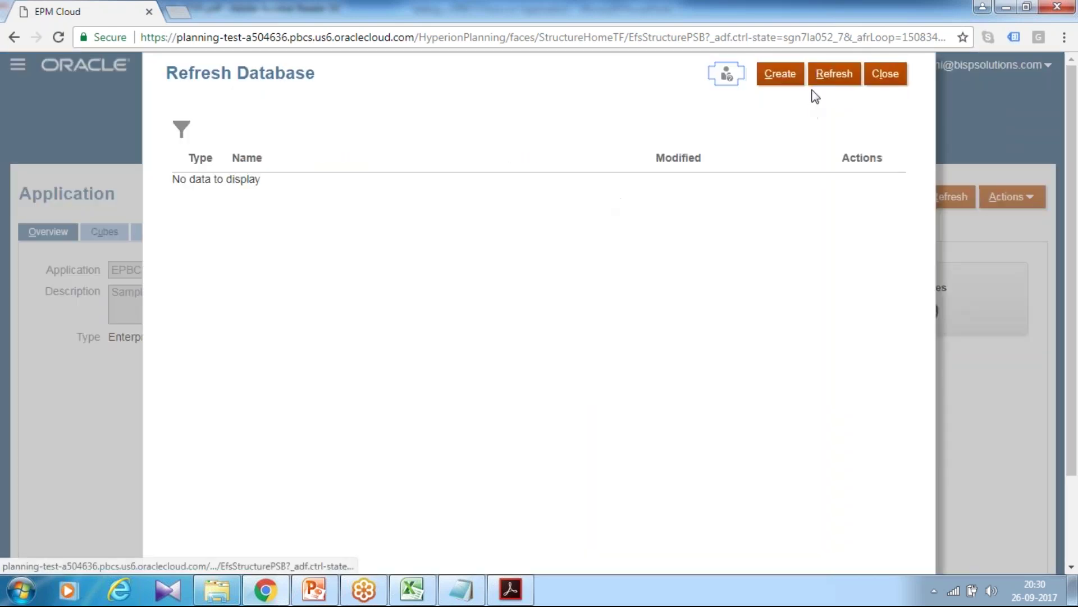
click(780, 73)
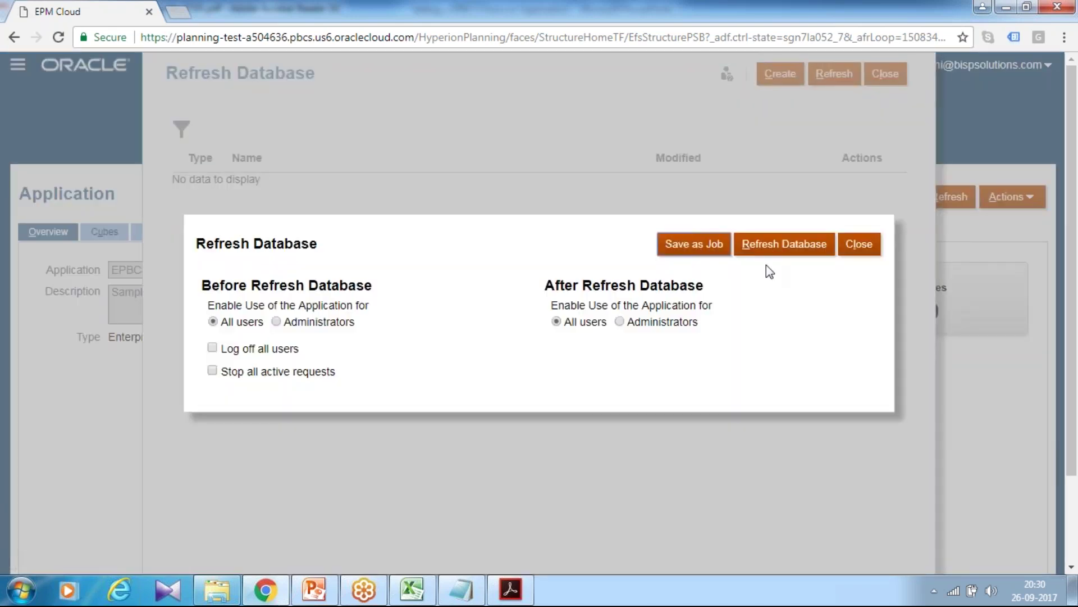
click(782, 245)
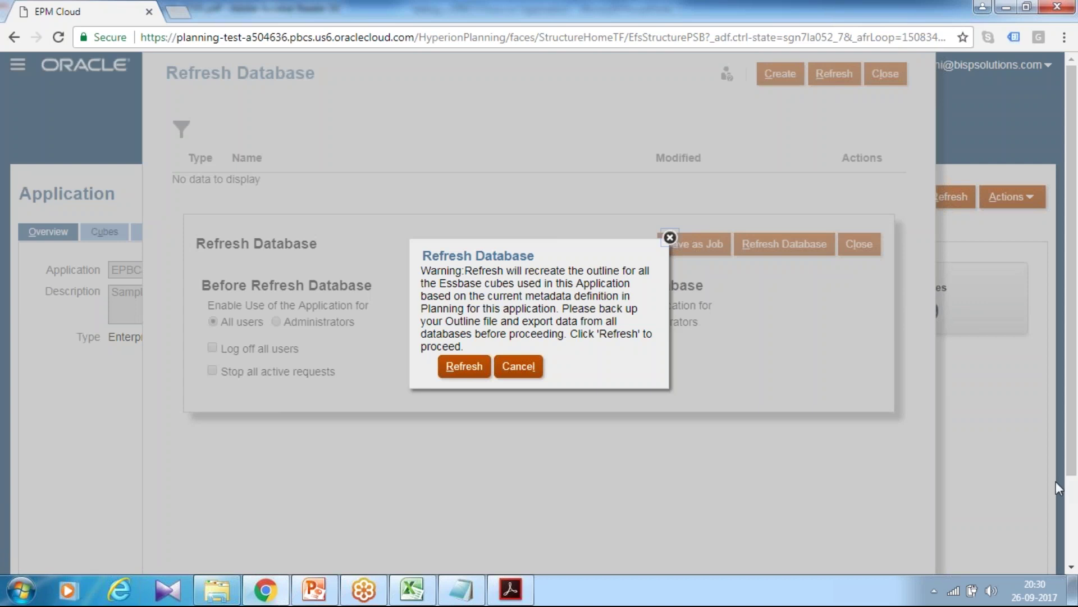
click(464, 370)
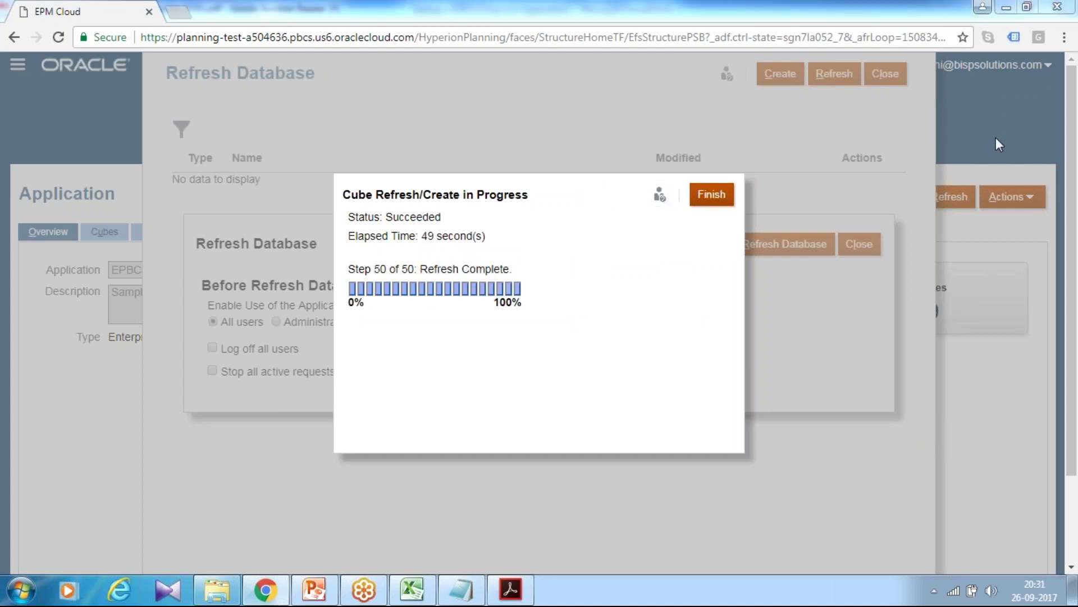
click(710, 197)
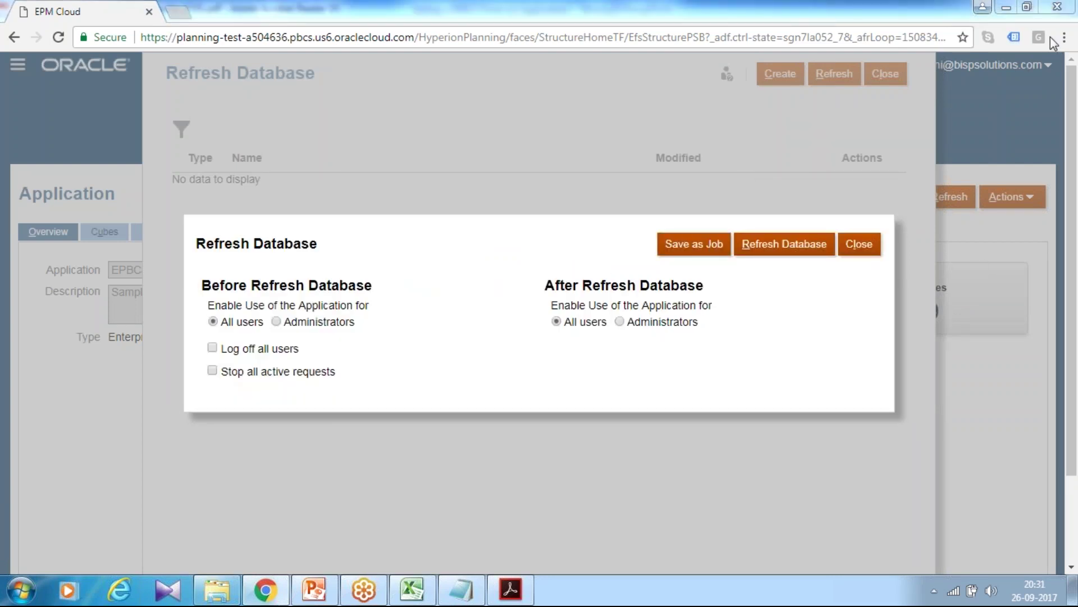
click(857, 245)
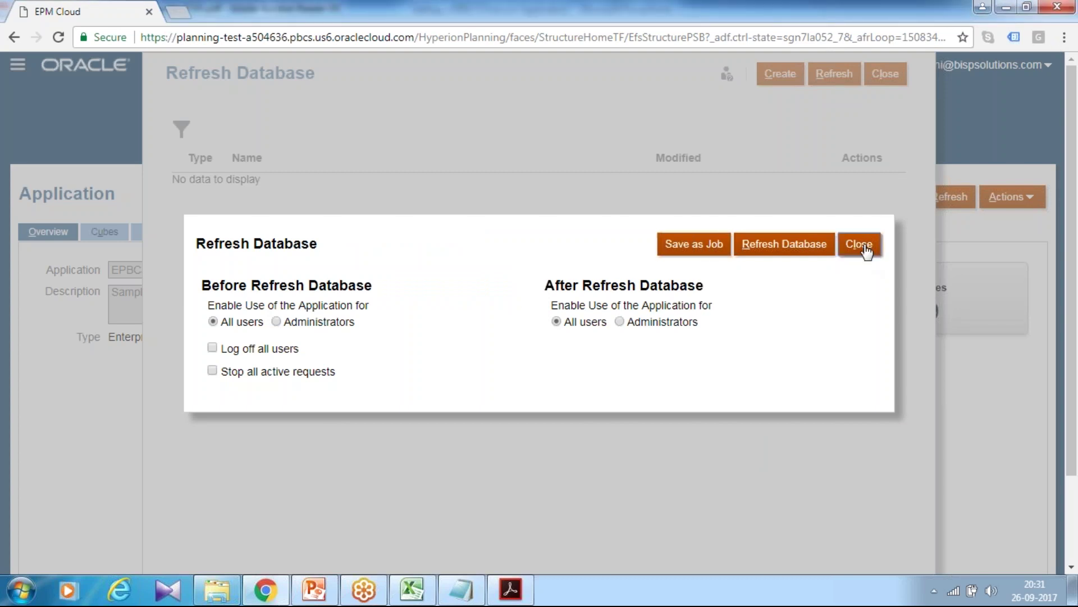
click(880, 79)
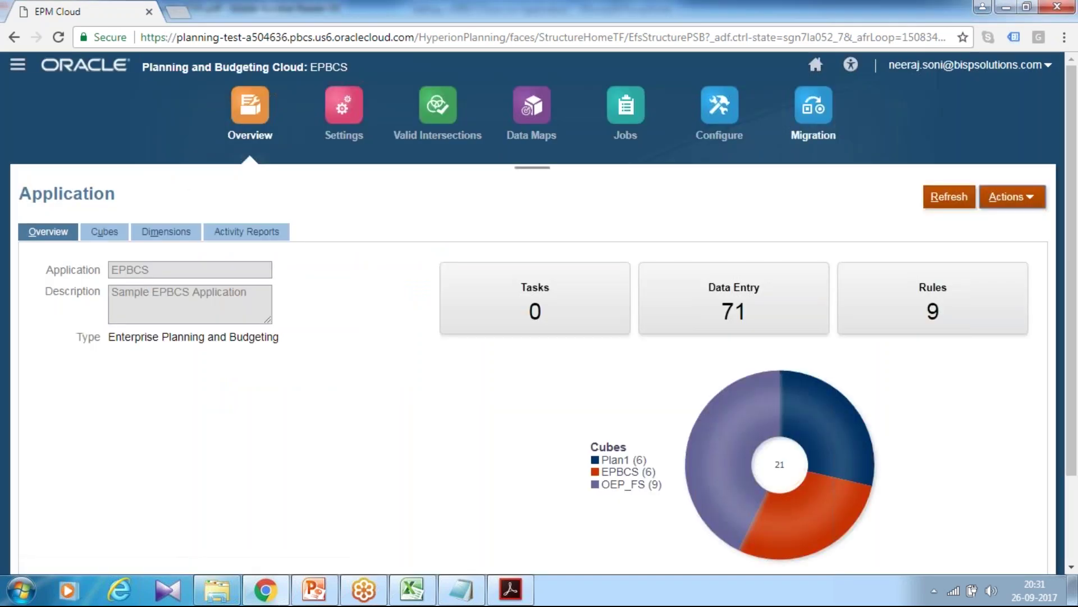
- Create a data import from the local comma-delimited Planning file Fin Data.txt with metadata included, and submit the import job
click(1030, 198)
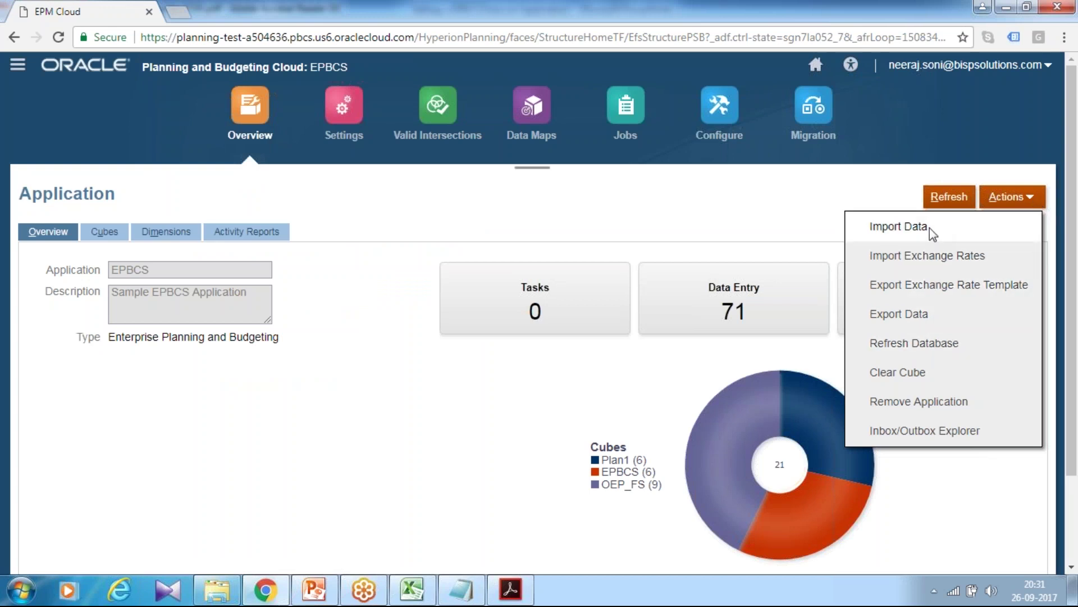
click(898, 227)
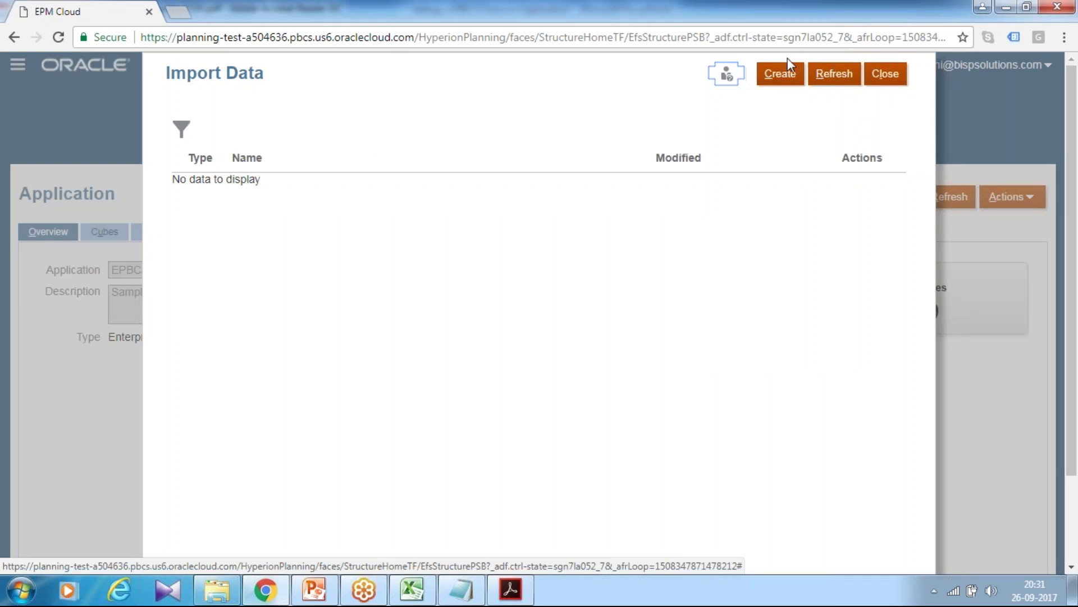
click(782, 77)
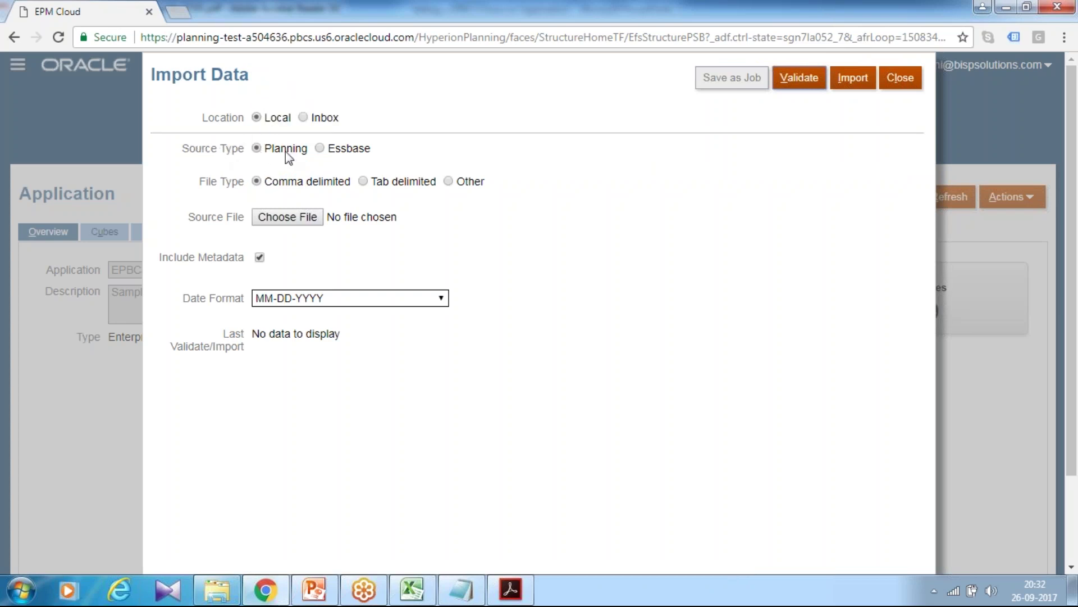
click(278, 220)
click(512, 144)
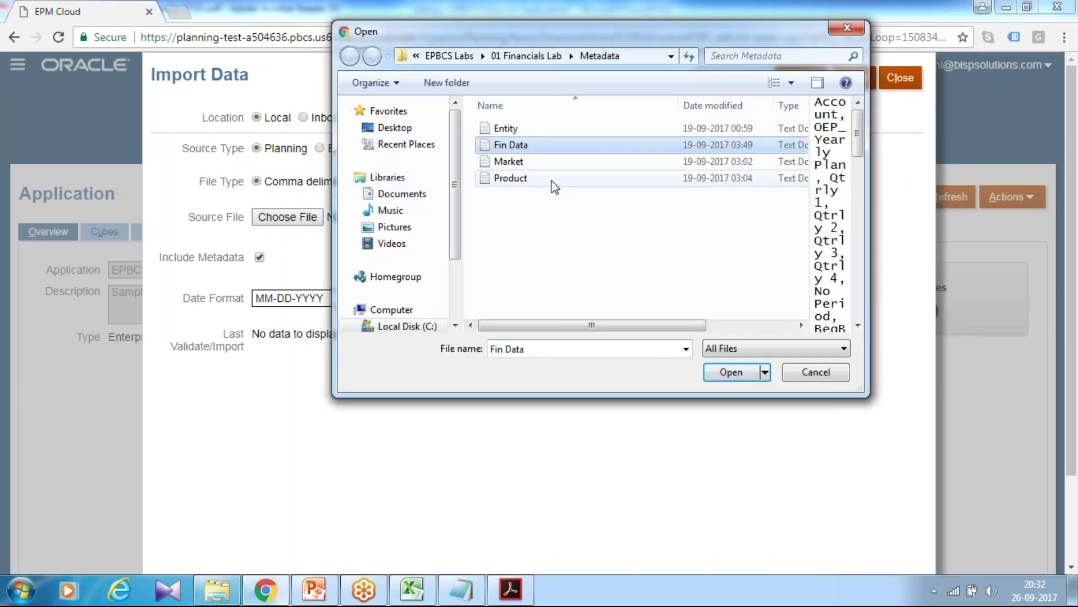
click(728, 372)
click(859, 85)
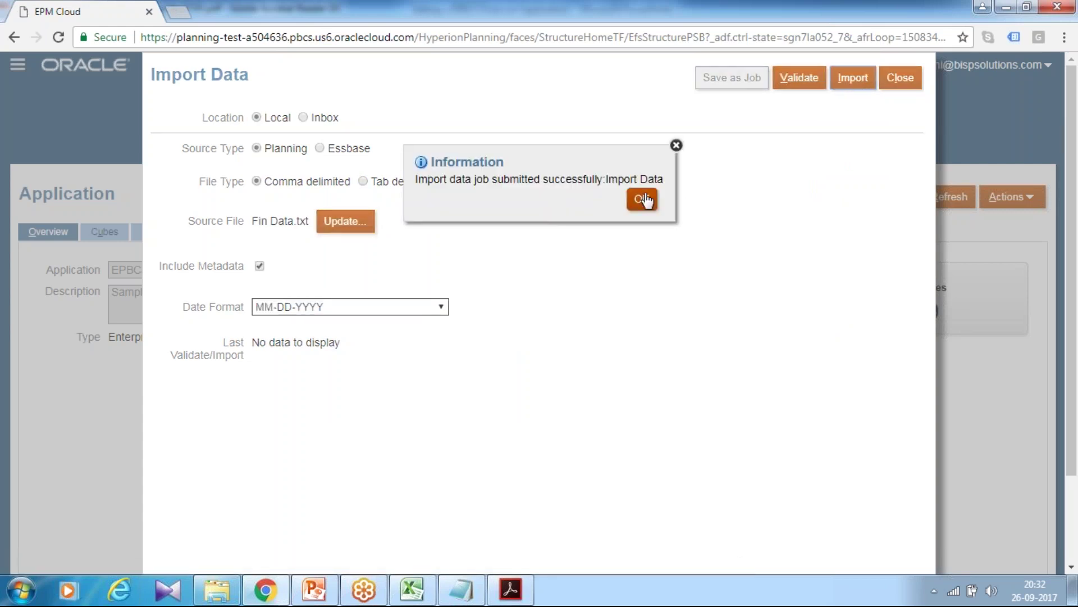
click(642, 200)
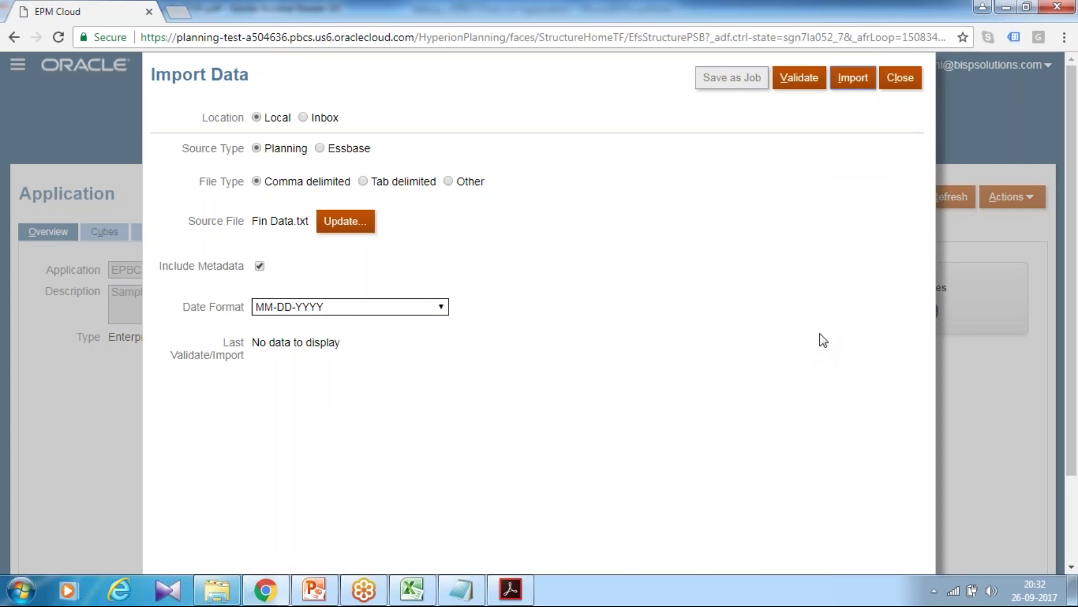
- Validate the Fin Data.txt import, submit the import once more and close the Import Data windows
scroll(818, 332, down, 2)
scroll(817, 205, up, 2)
click(800, 80)
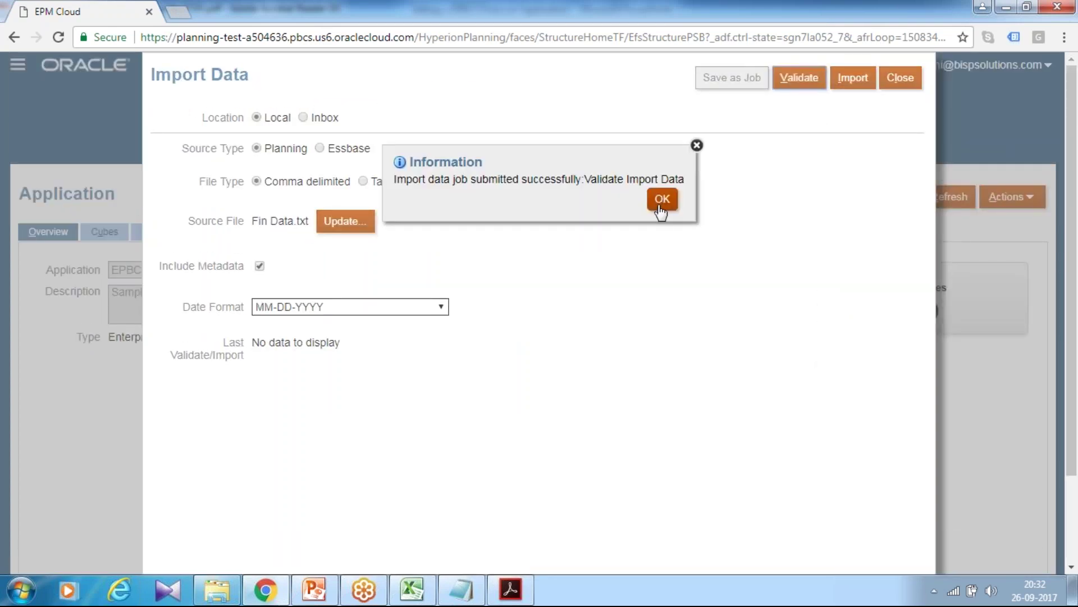
click(661, 202)
click(853, 80)
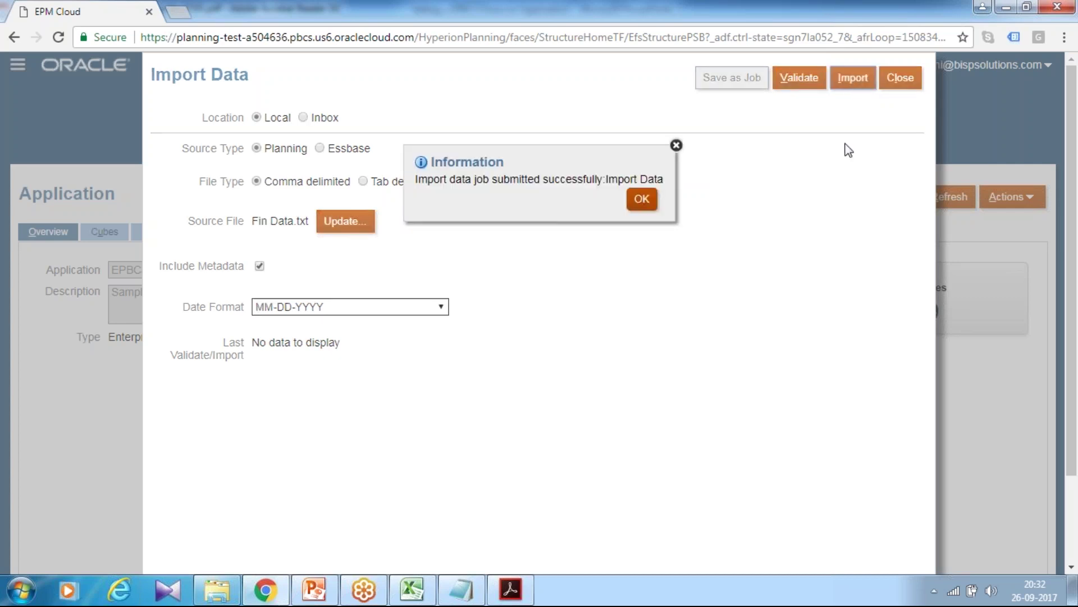
click(642, 199)
click(900, 78)
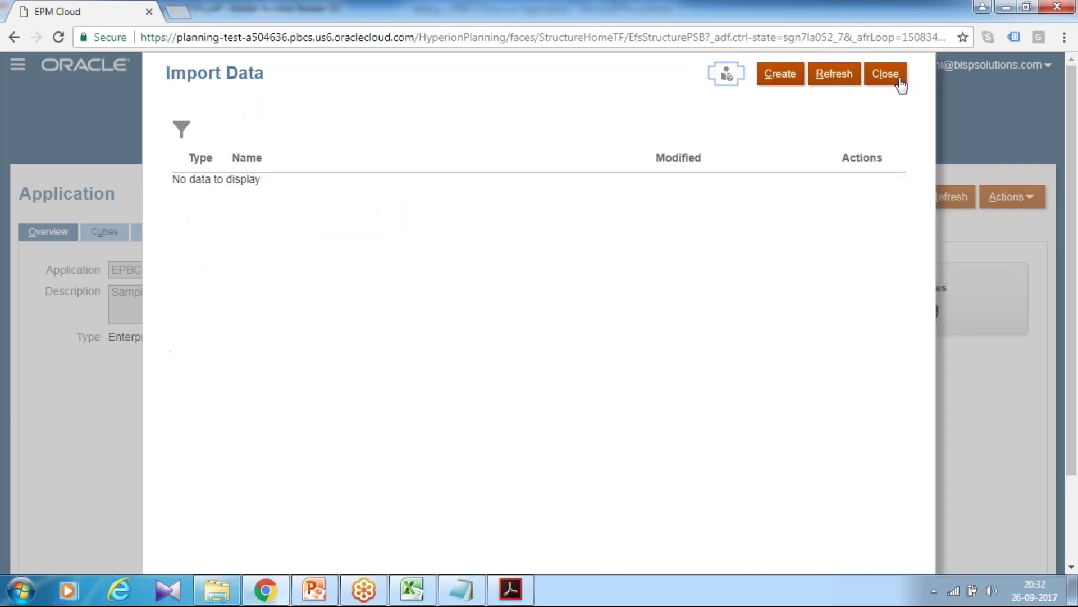
click(881, 77)
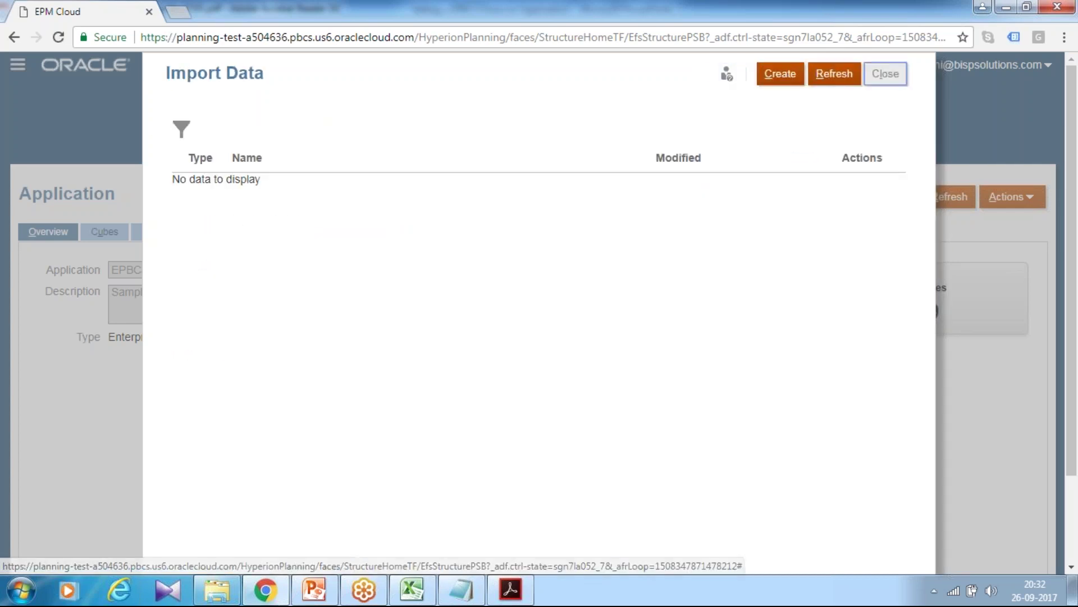
- Check the import jobs in the application's recent job activity and consult the rule settings slide in PowerPoint
click(635, 110)
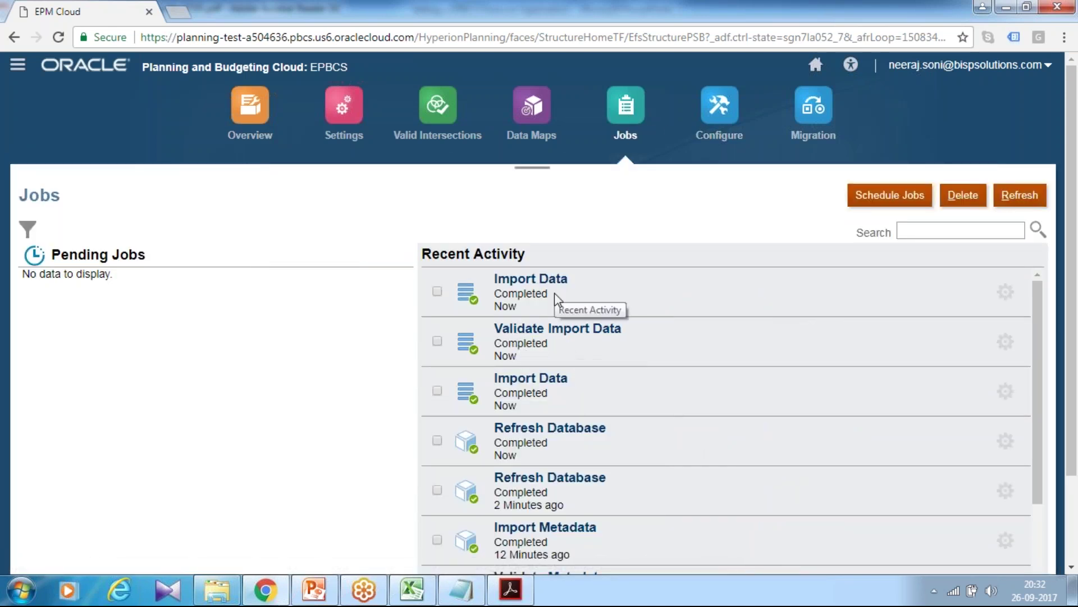
click(315, 589)
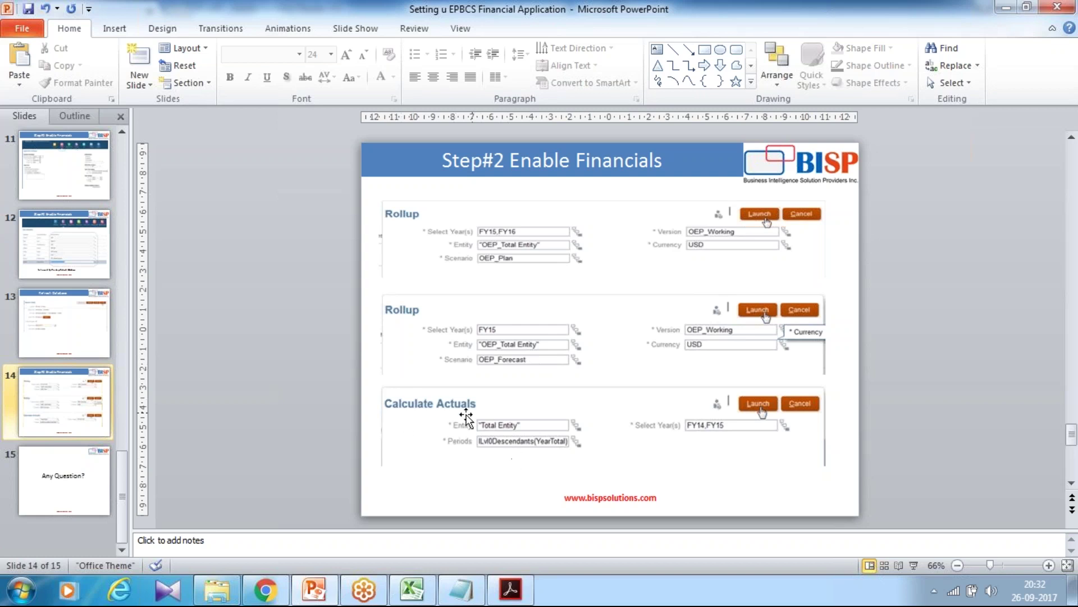
click(274, 596)
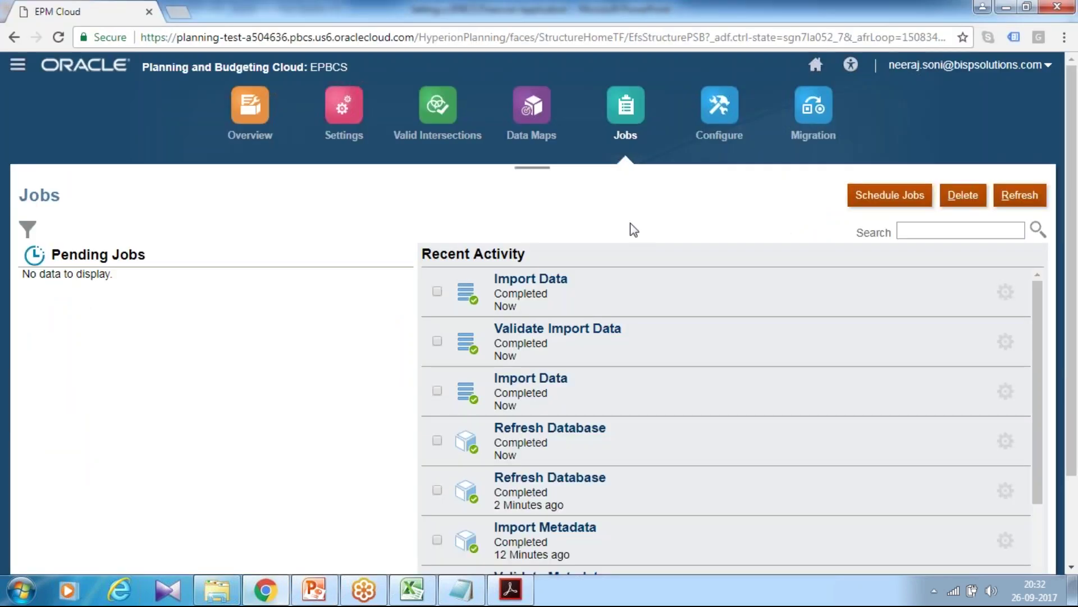
- Go to the business rules from the home page and open the runtime prompts of the Rollup rule
click(816, 65)
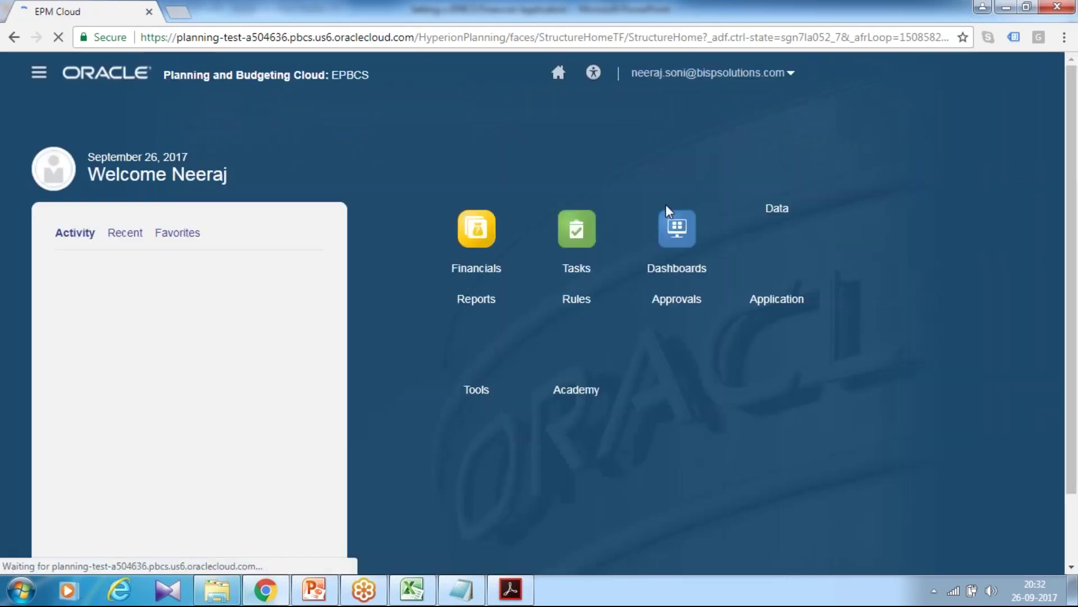
click(694, 340)
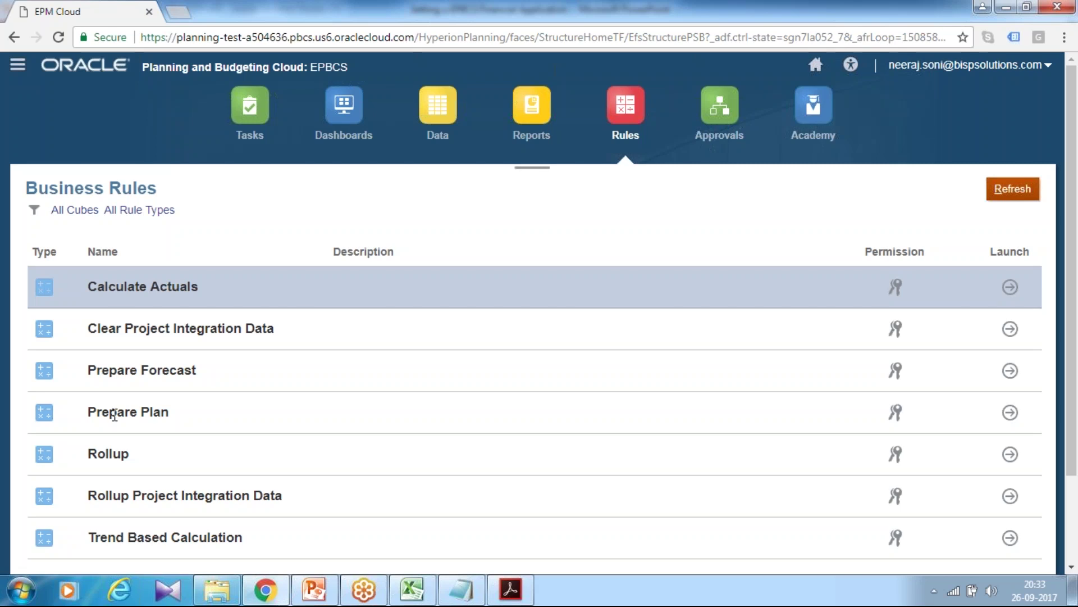
click(109, 454)
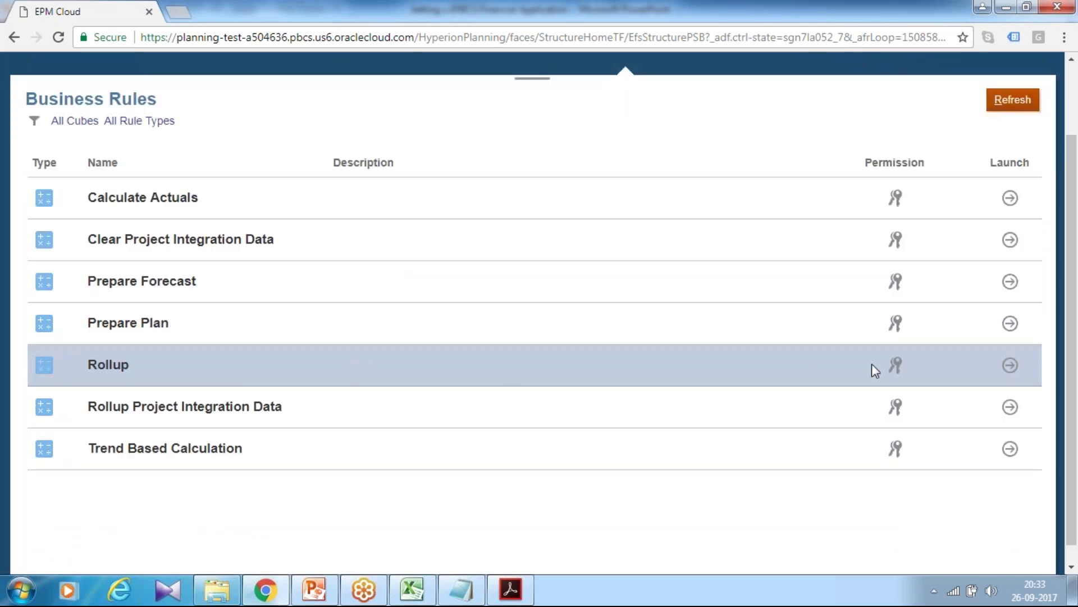
click(1010, 366)
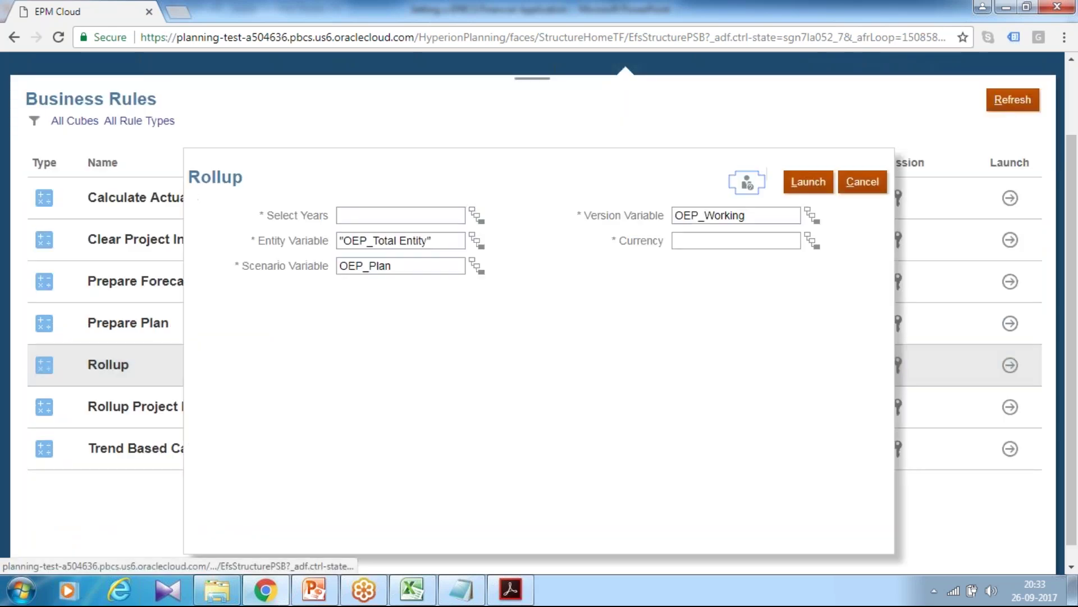
- Run the Rollup rule for years FY15,FY16 in USD with scenario OEP_Plan, checking the values against the PowerPoint slide
click(375, 215)
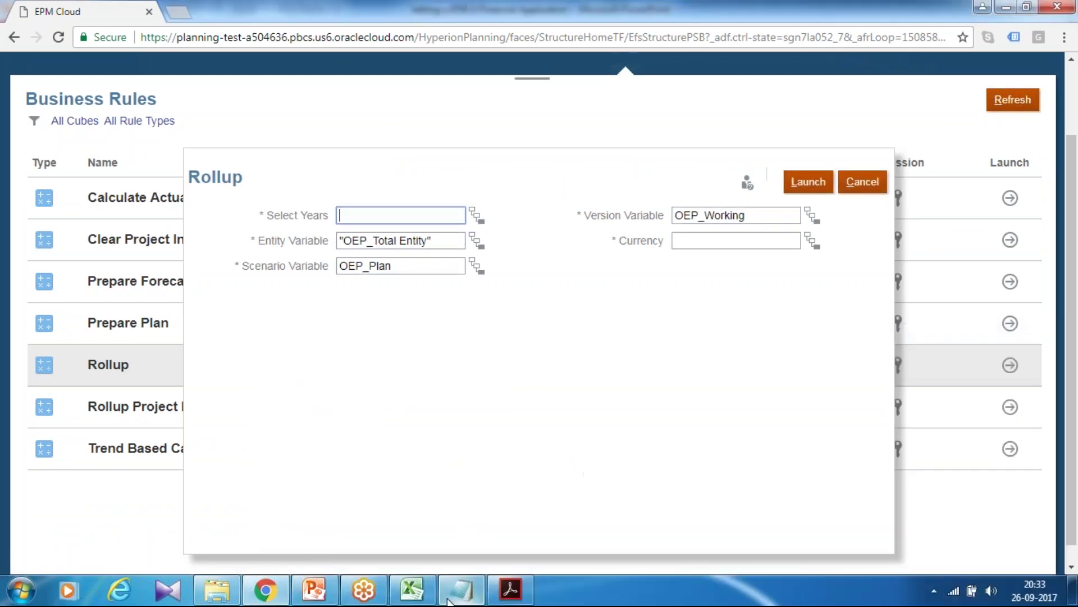
click(314, 590)
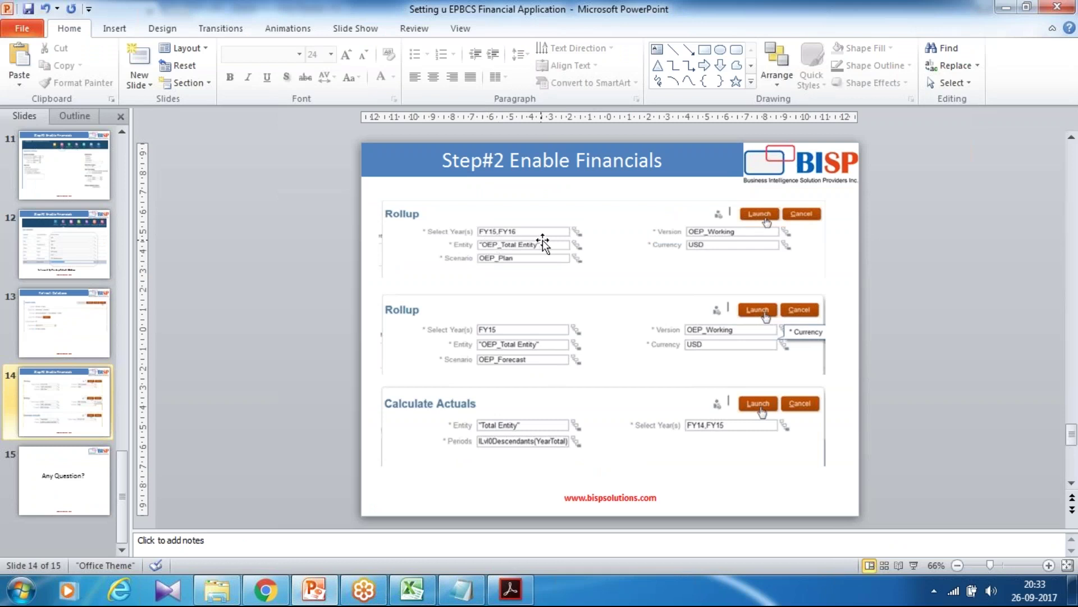
key(alt+Tab)
text(F)
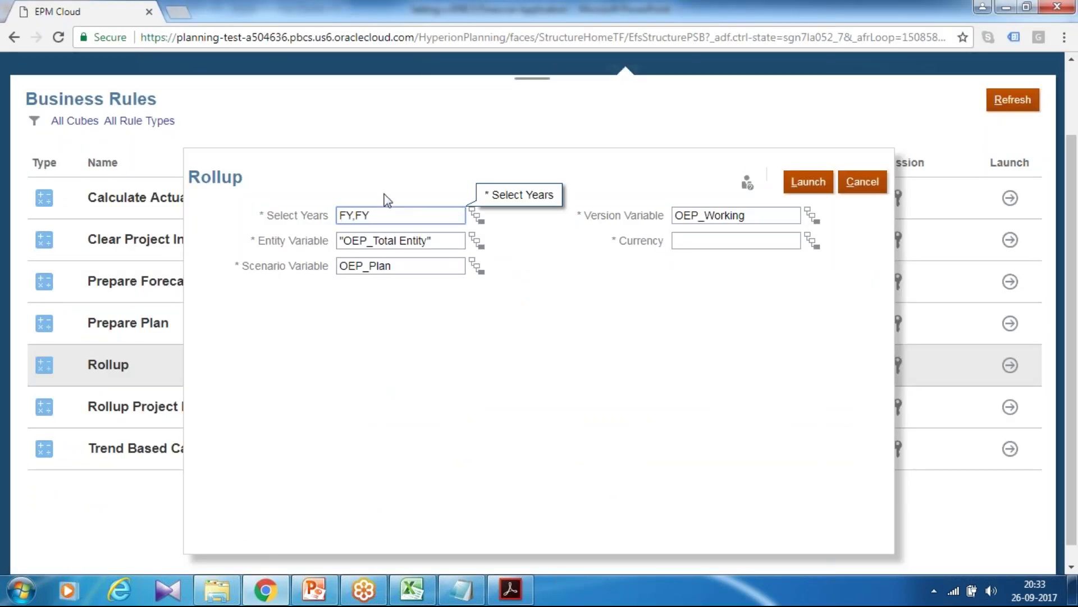
text(Y15)
click(695, 238)
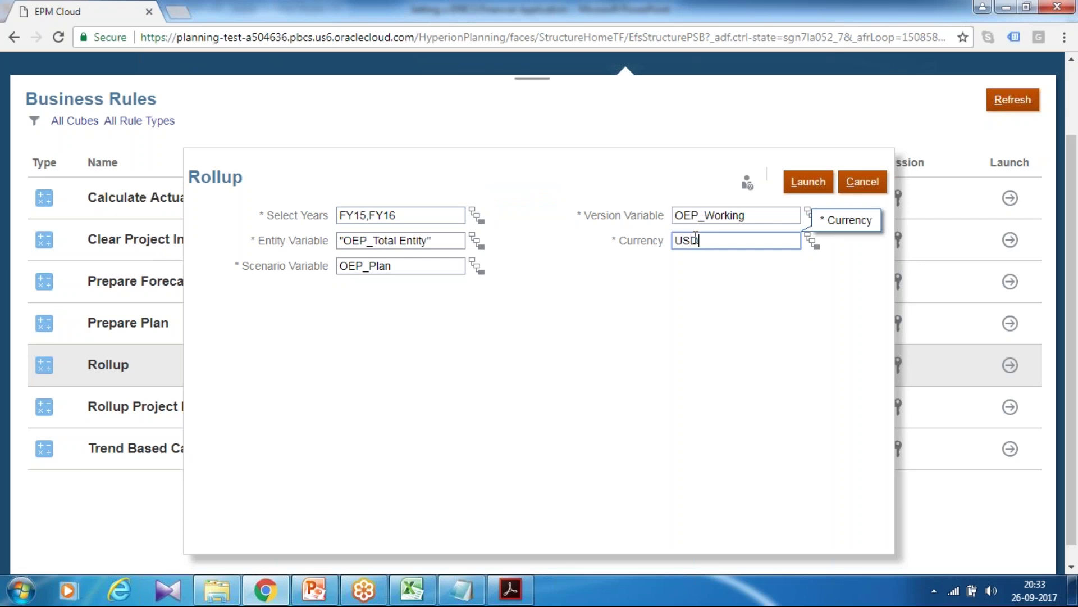
key(alt+Tab)
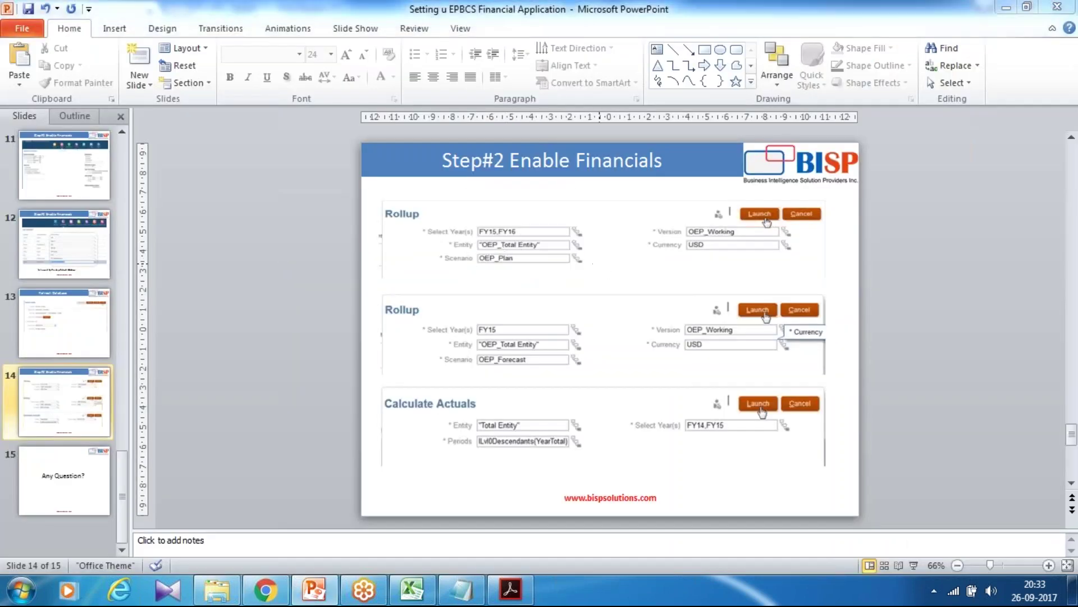
key(alt+Tab)
click(824, 183)
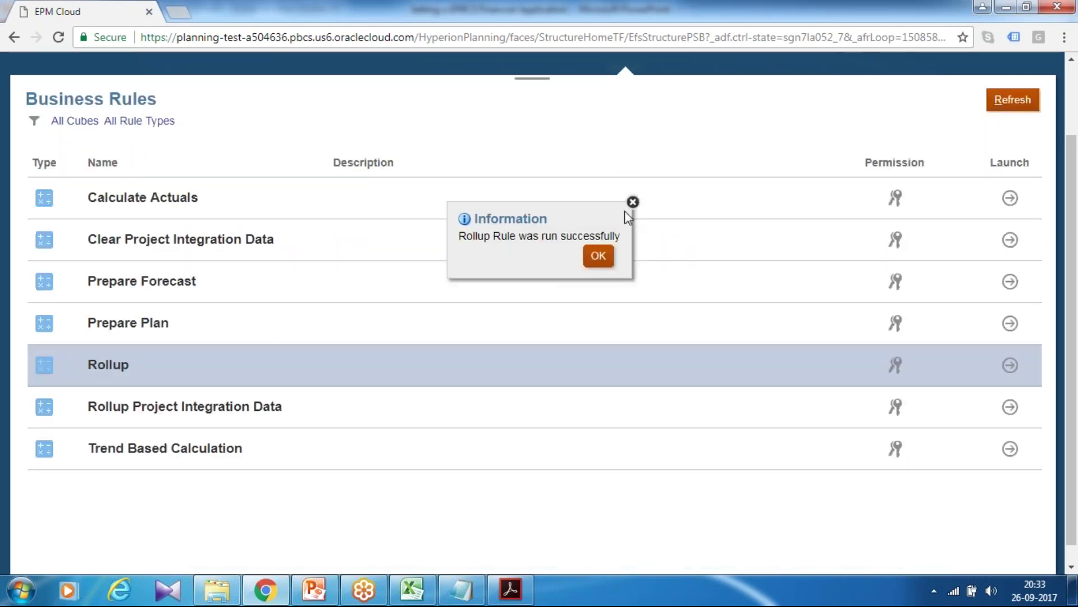
click(598, 257)
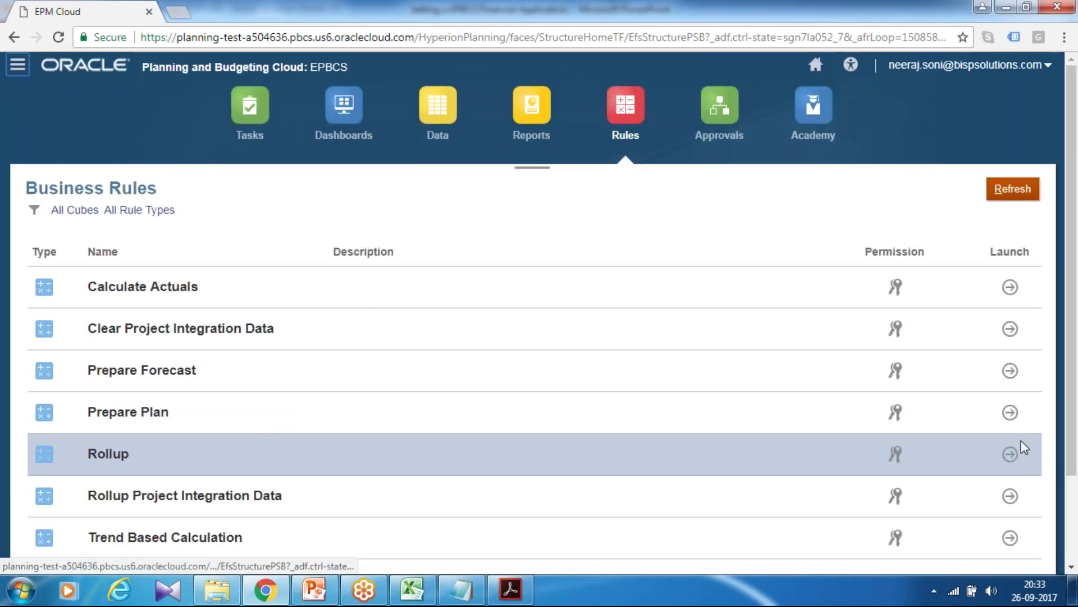
- Run the Rollup rule for year FY15 in USD with scenario OEP_Forecast, checking the values against the PowerPoint slide
click(1009, 454)
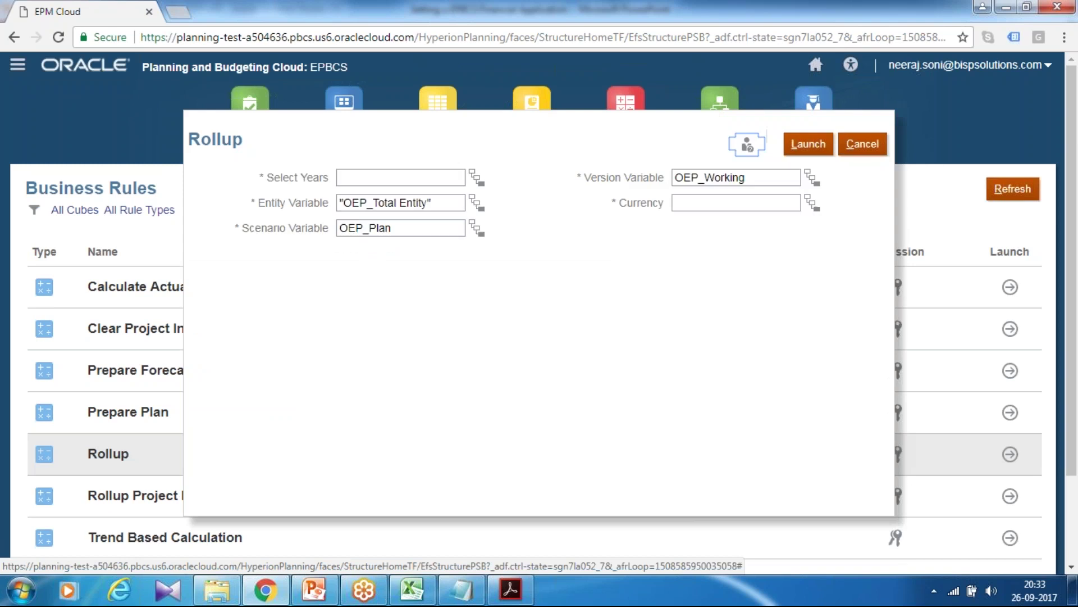
click(435, 227)
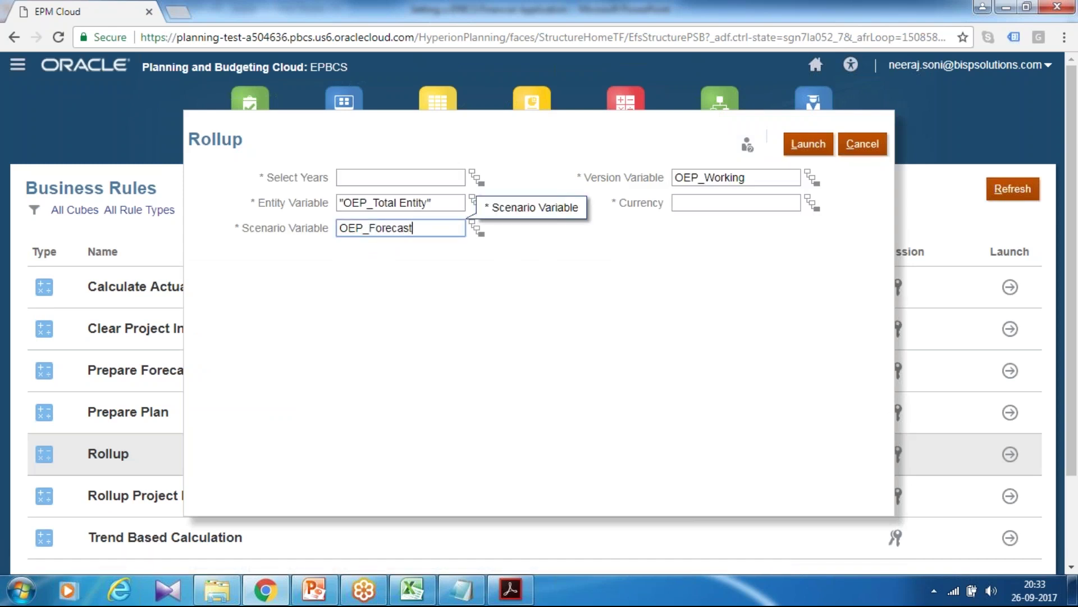
click(674, 203)
text(U)
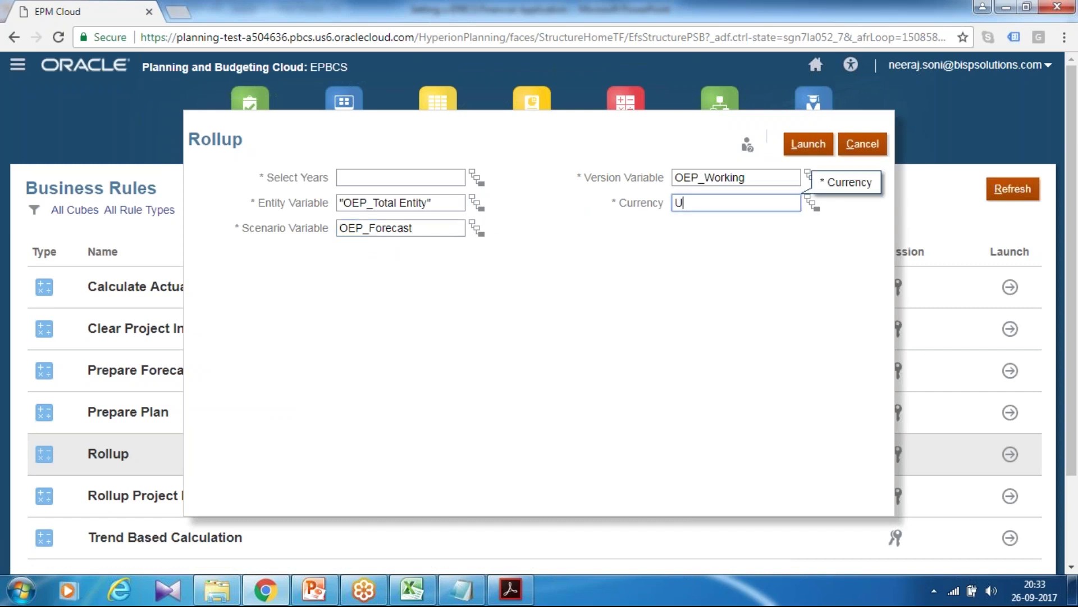
click(442, 176)
key(alt+Tab)
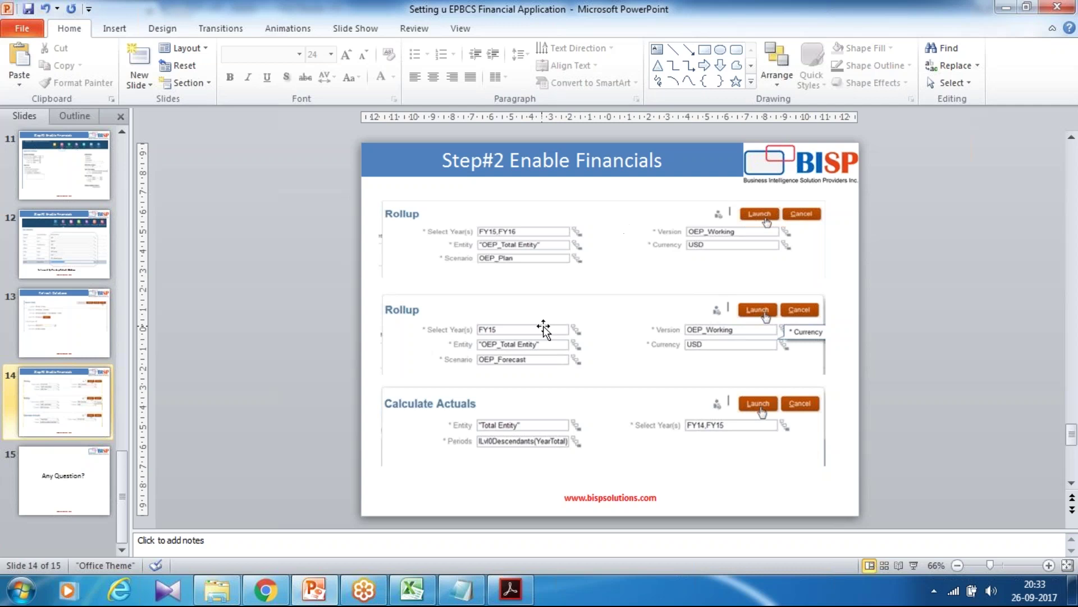
key(alt+Tab)
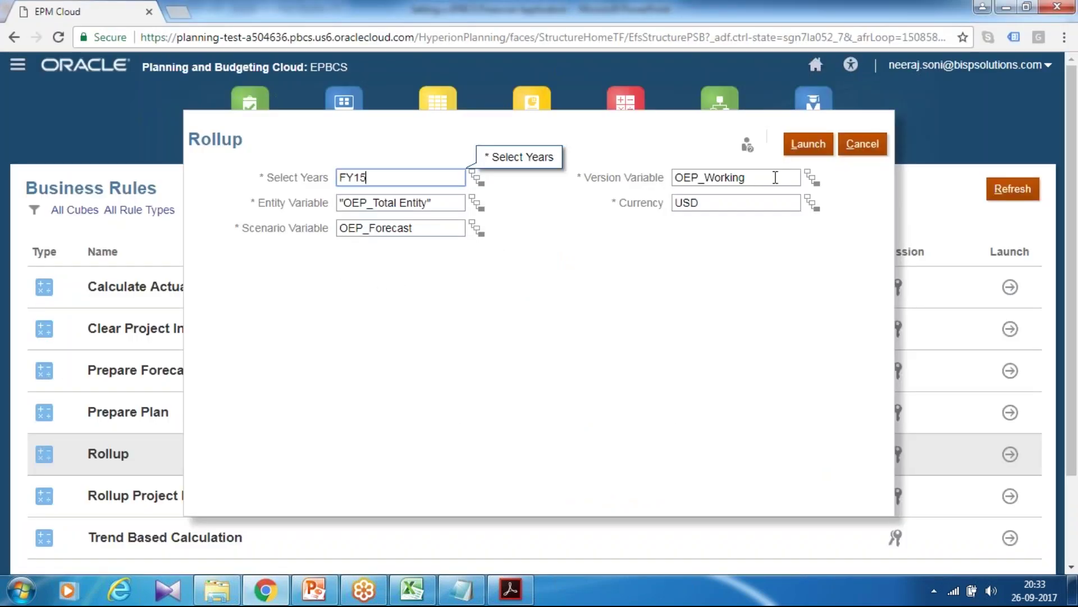
click(807, 146)
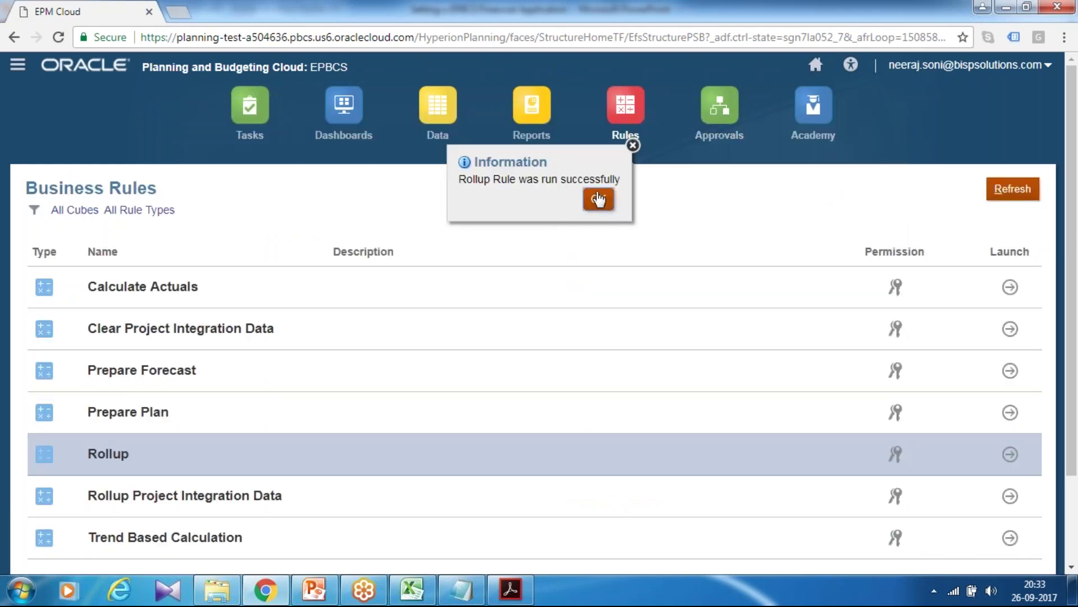
click(599, 199)
- Open the runtime prompts of the Calculate Actuals rule and set its entity to "Total Entity", as given on the PowerPoint slide
click(105, 286)
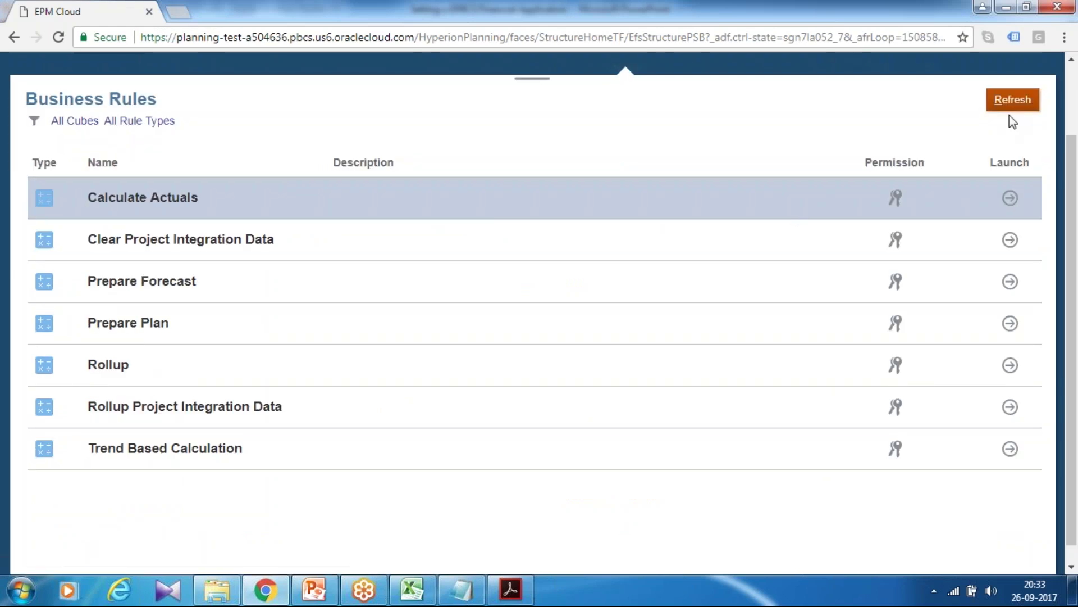
click(1011, 200)
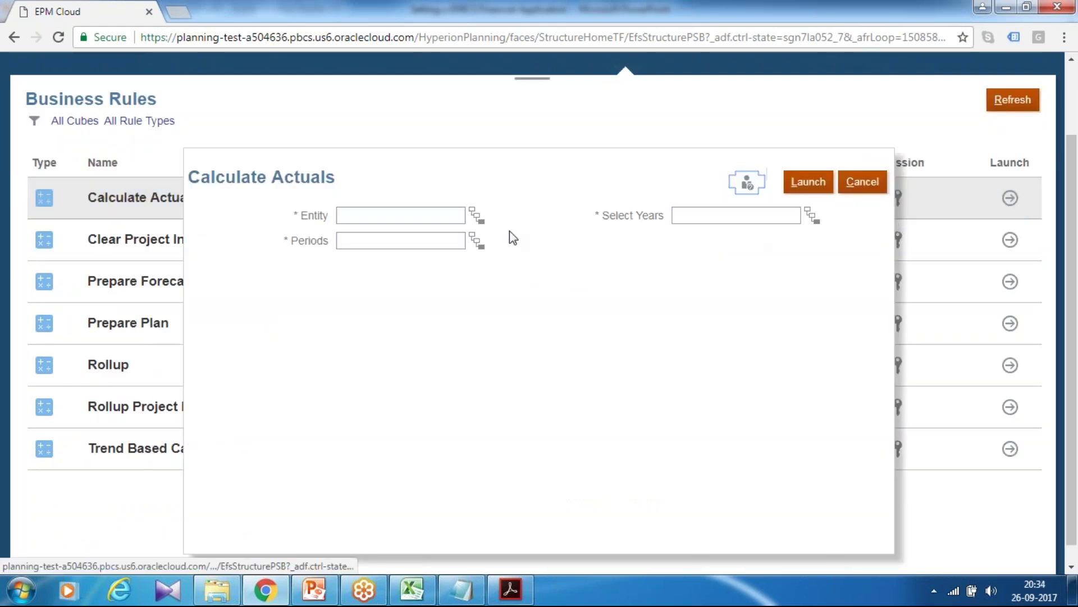
key(alt+Tab)
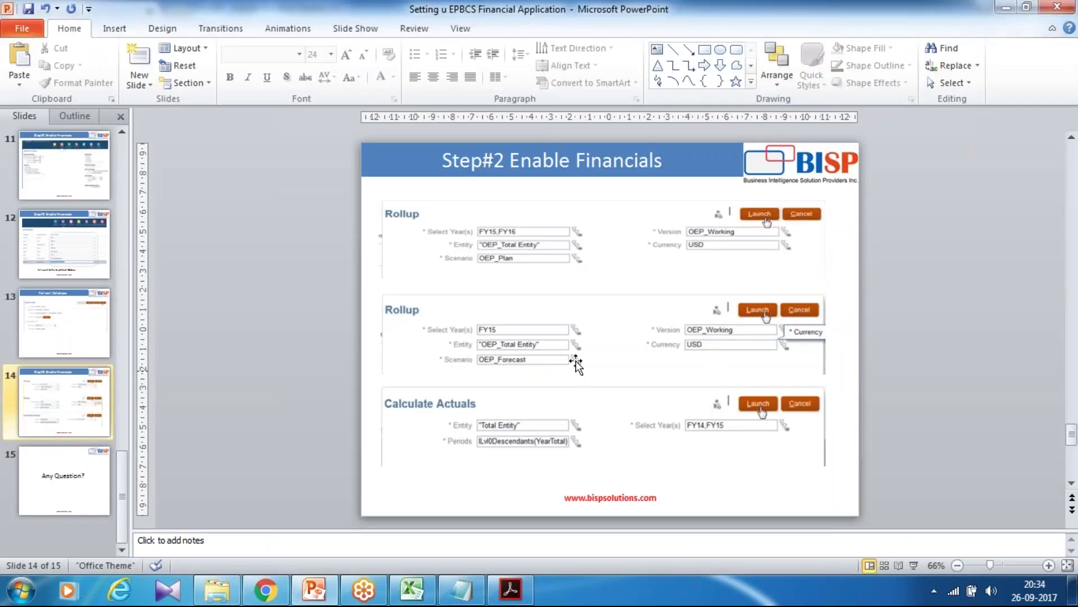
key(alt+Tab)
click(429, 217)
text("Total Entity)
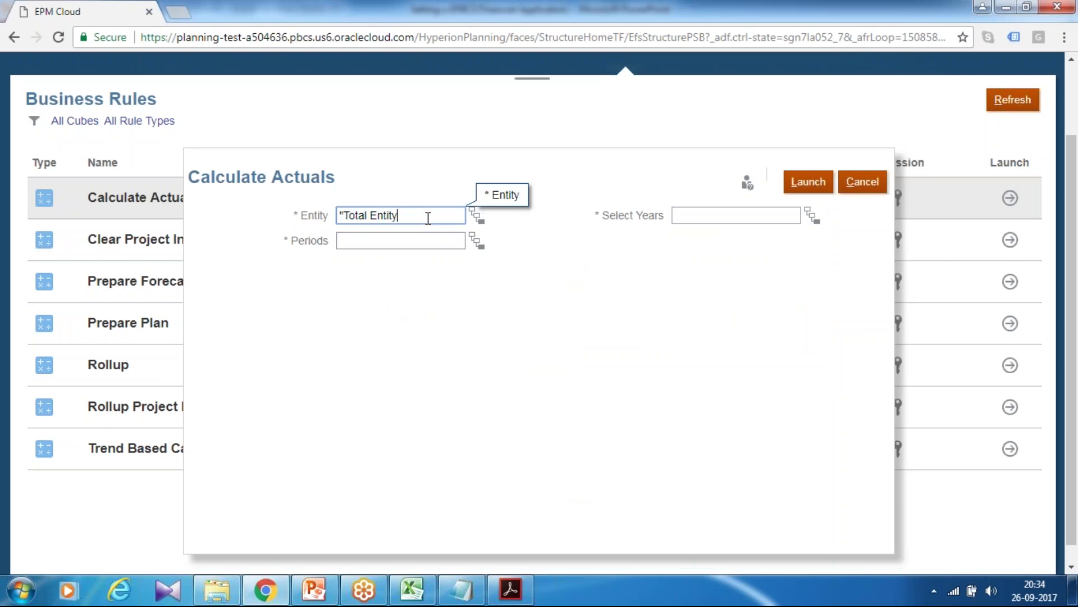
- Set the Calculate Actuals years to FY14,FY15, consulting the PowerPoint slide for the rule's values
key(alt+Tab)
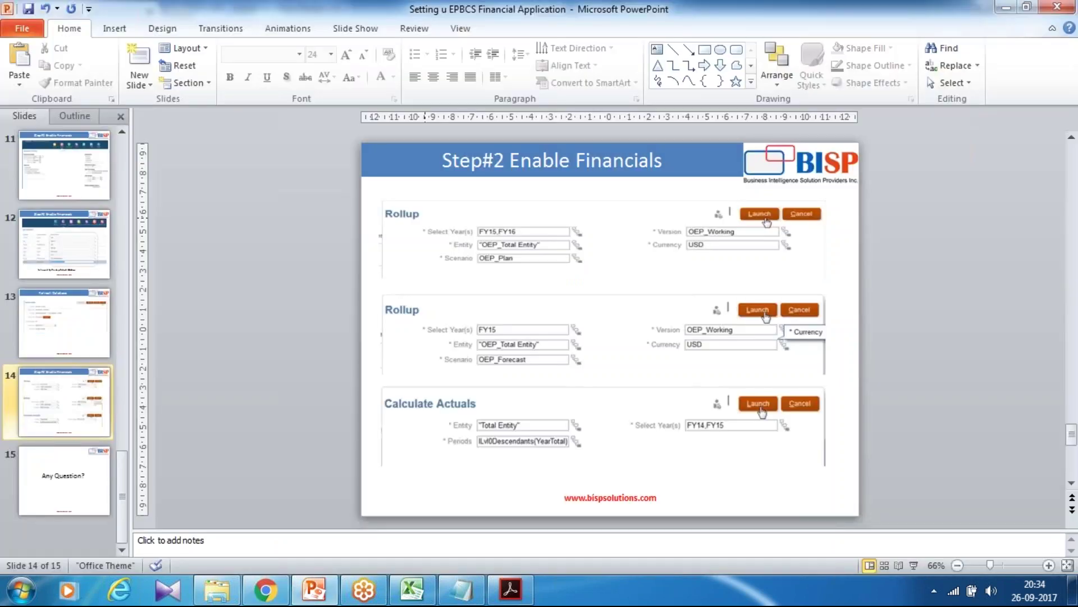
key(alt+Tab)
click(712, 215)
key(alt+Tab)
text(F)
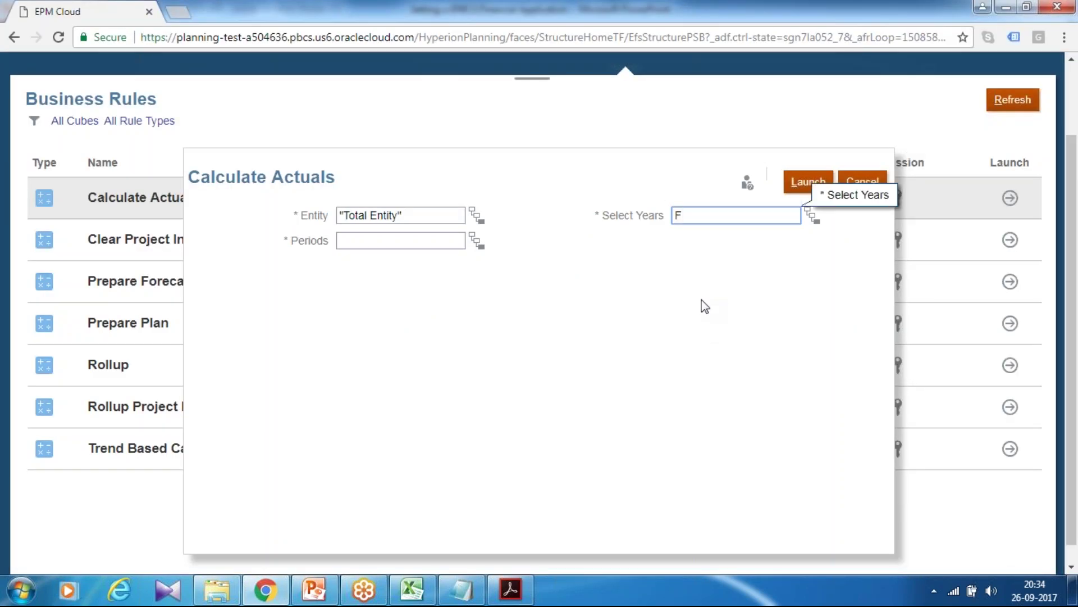
text(Y14,FY15)
key(alt+Tab)
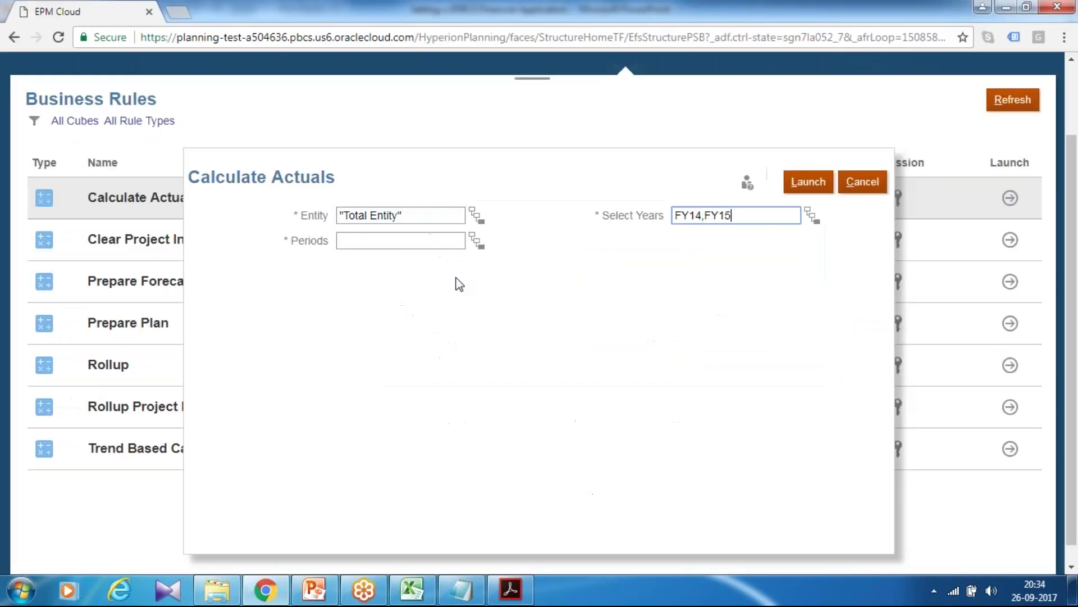
key(alt+Tab)
- Select YearTotal and its Level 0 Descendants as the periods and run the Calculate Actuals rule
click(479, 248)
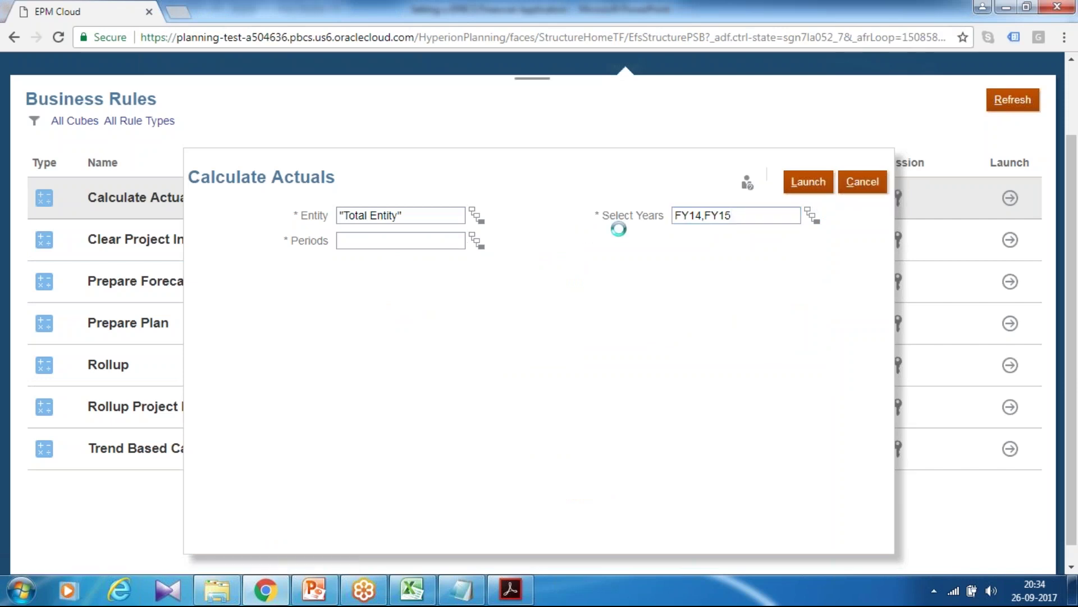
click(503, 337)
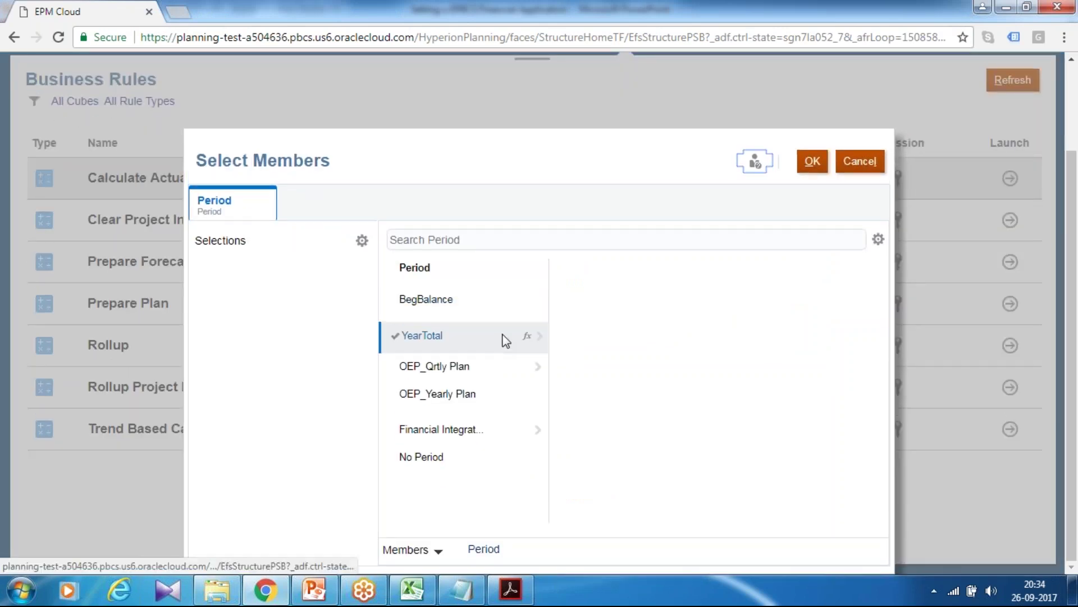
click(397, 337)
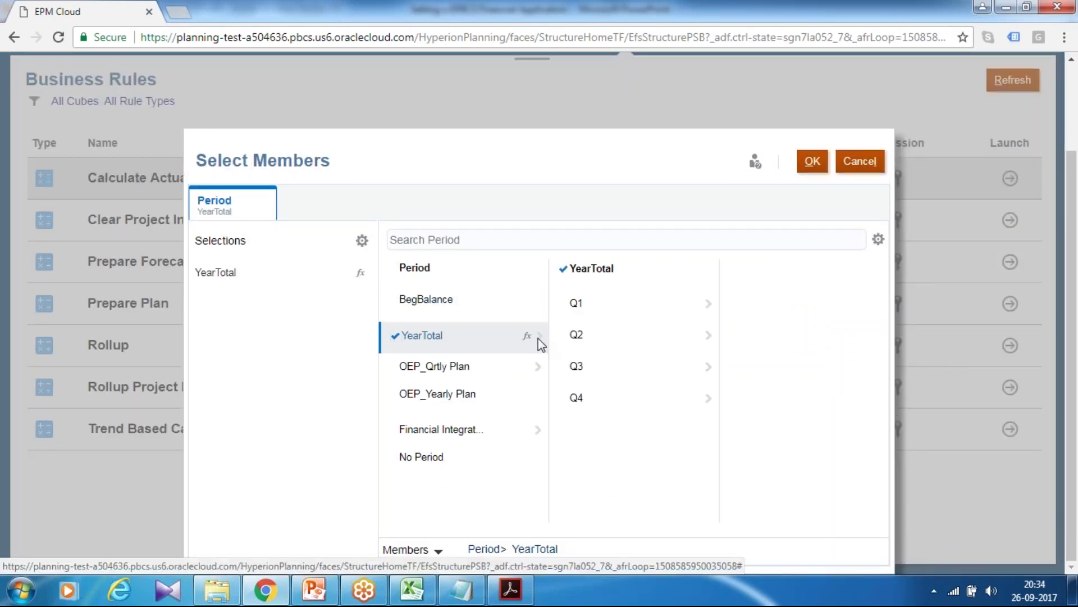
click(531, 341)
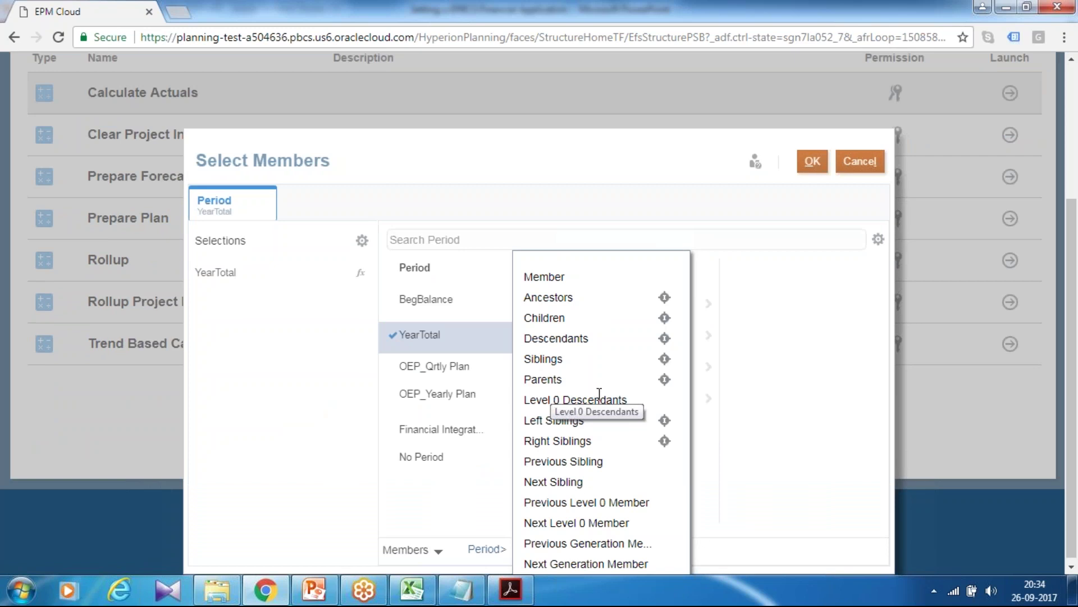
click(599, 399)
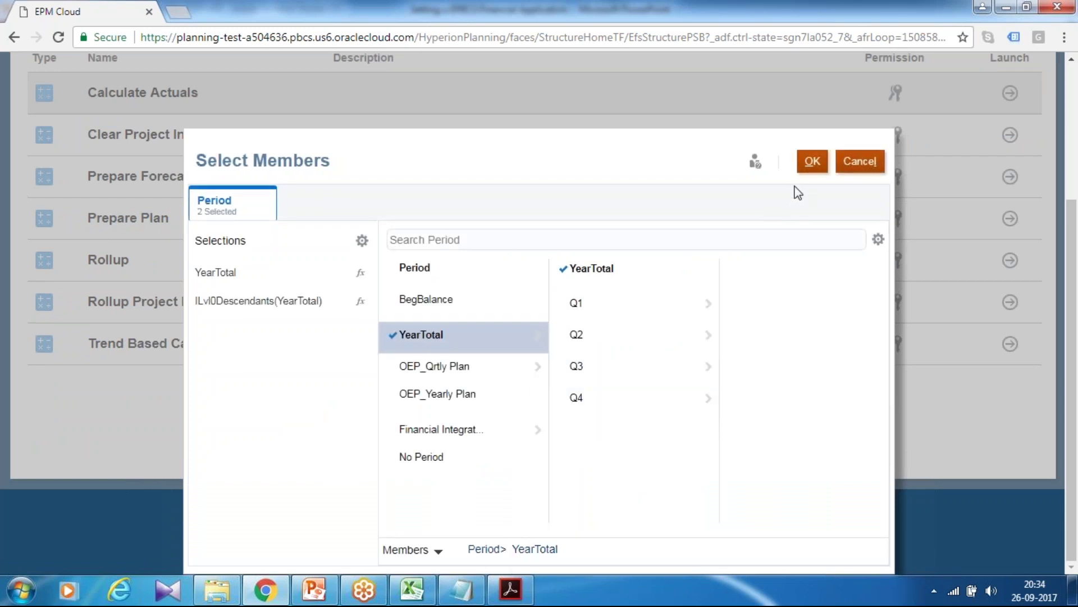
click(805, 166)
click(816, 209)
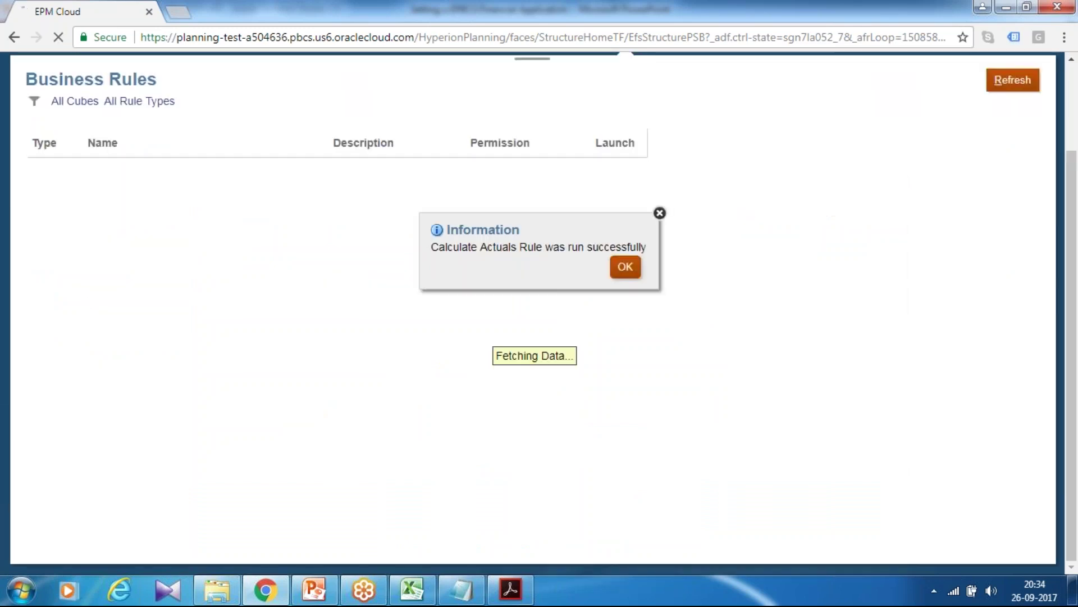
click(623, 268)
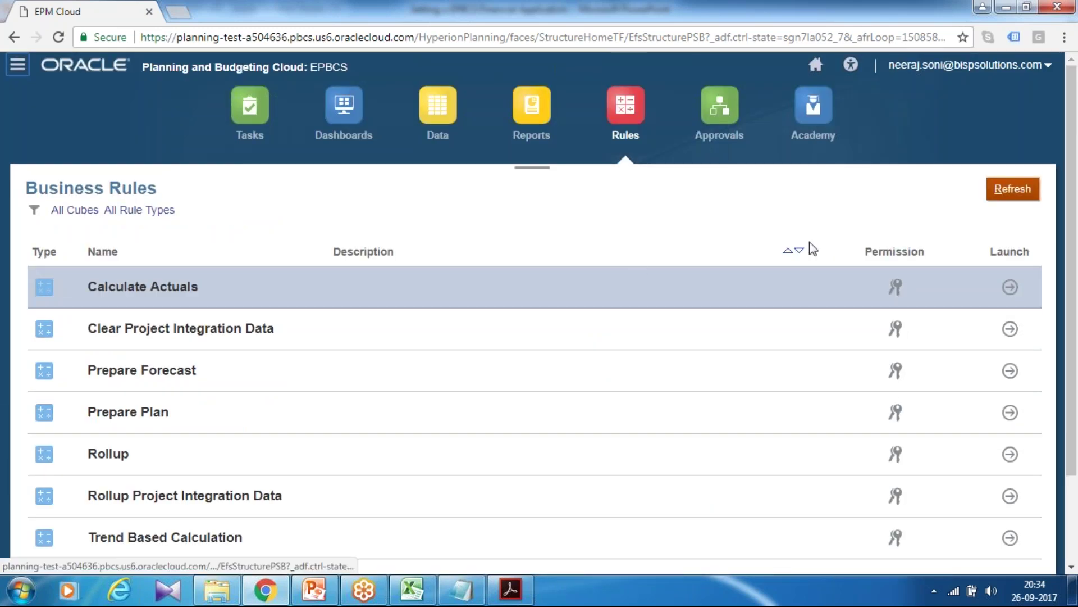
- Switch to the PowerPoint presentation and go to the closing "Any Question?" slide
click(314, 590)
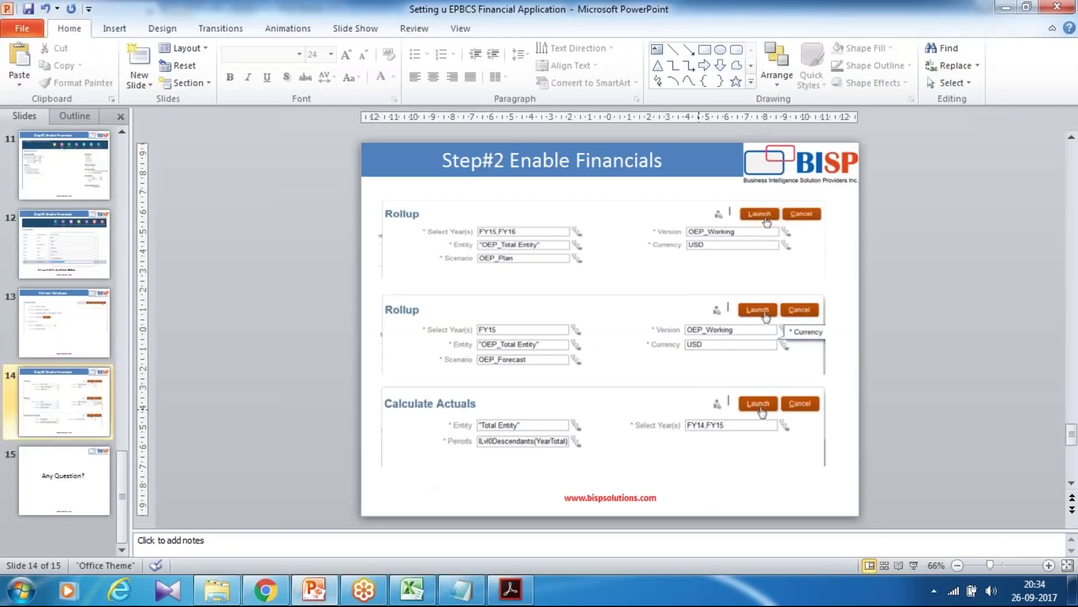
scroll(698, 411, down, 1)
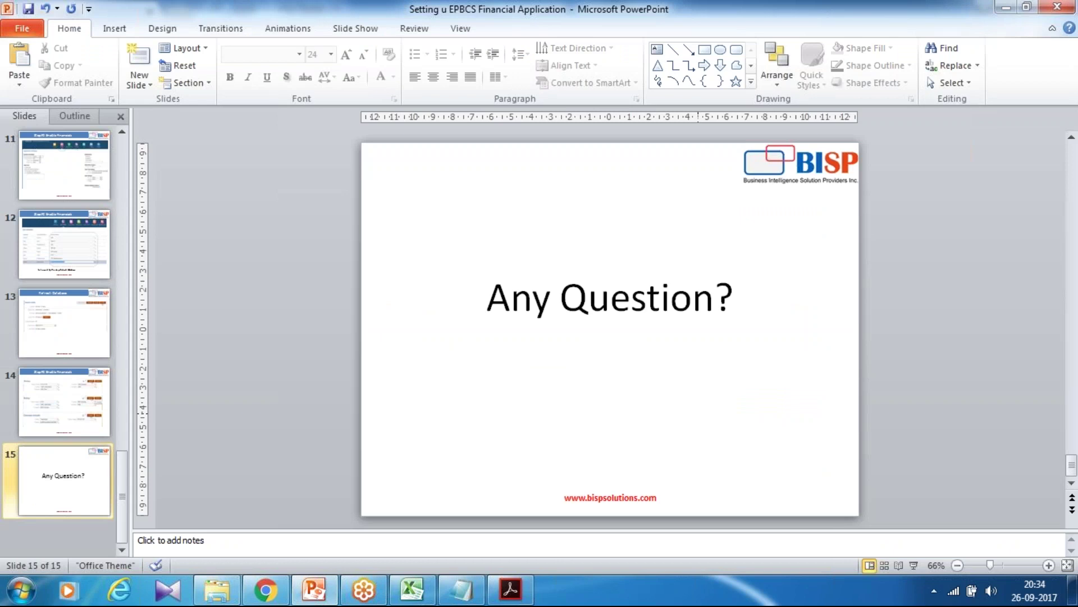